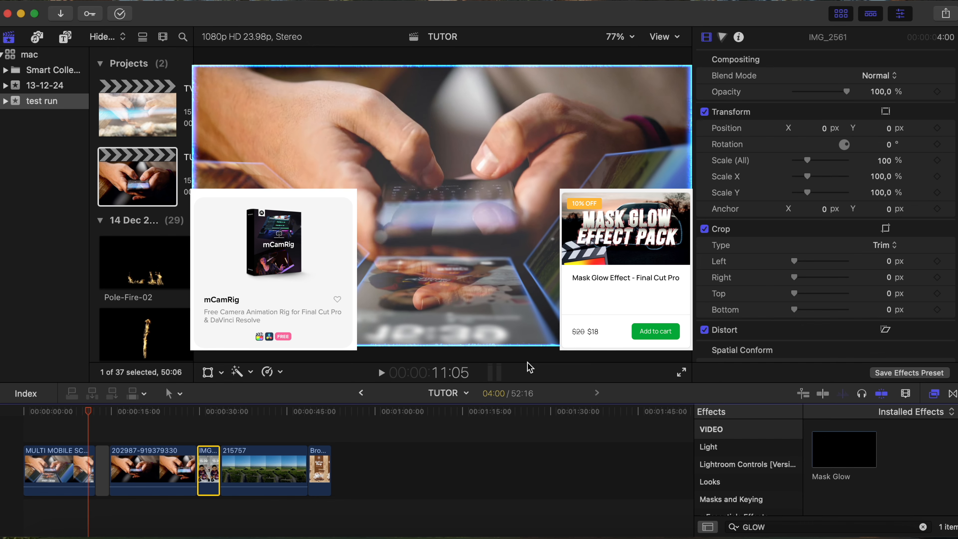
left_click(122, 412)
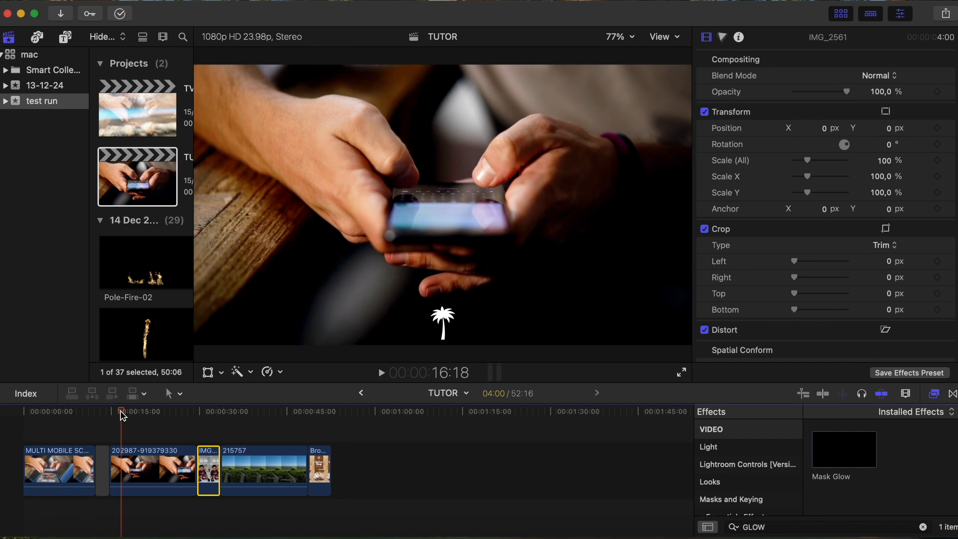
left_click_drag(122, 412, 146, 410)
left_click(151, 468)
scroll(811, 264, "down", 8)
left_click(883, 346)
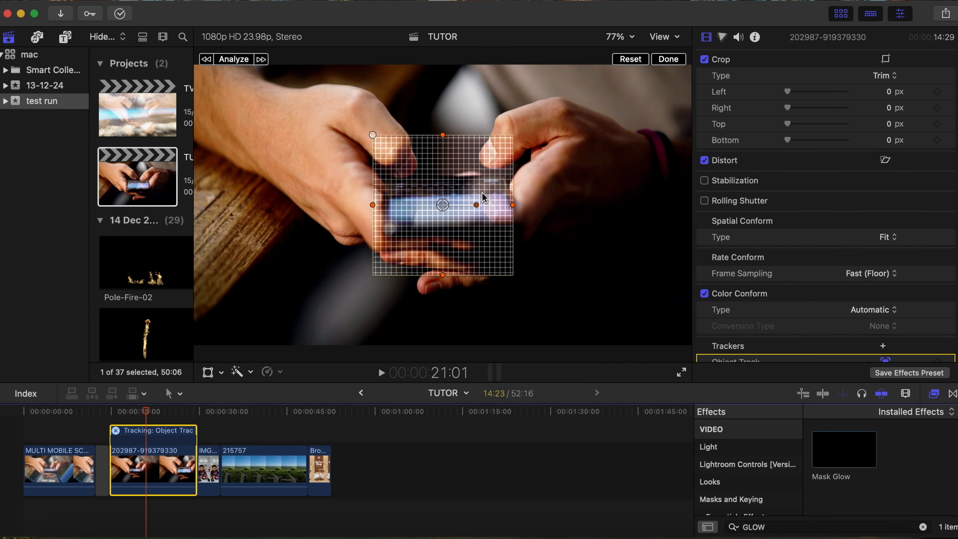
Fit the tracking grid over the phone in the hands, analyze the clip's motion and finish the tracker editing
left_click_drag(455, 169, 463, 184)
left_click_drag(449, 149, 449, 162)
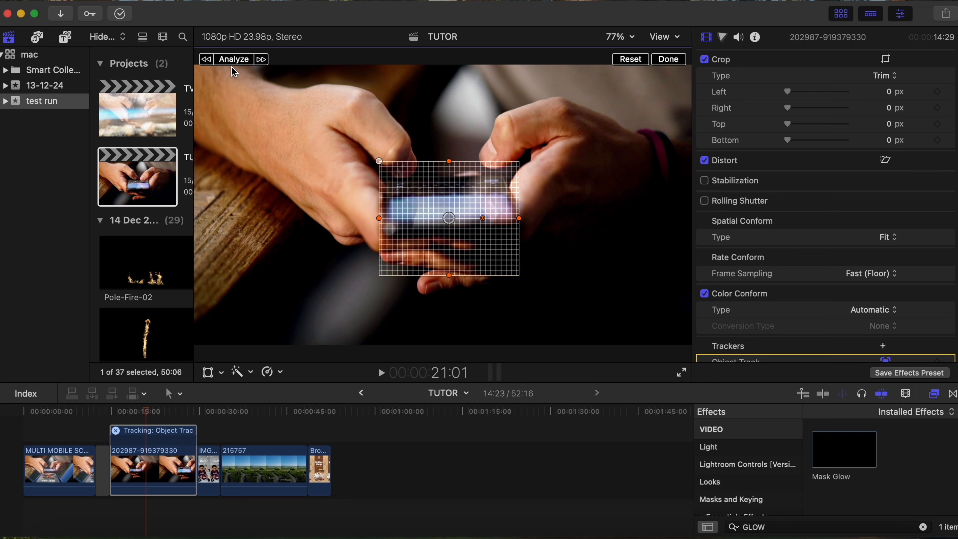
left_click(234, 59)
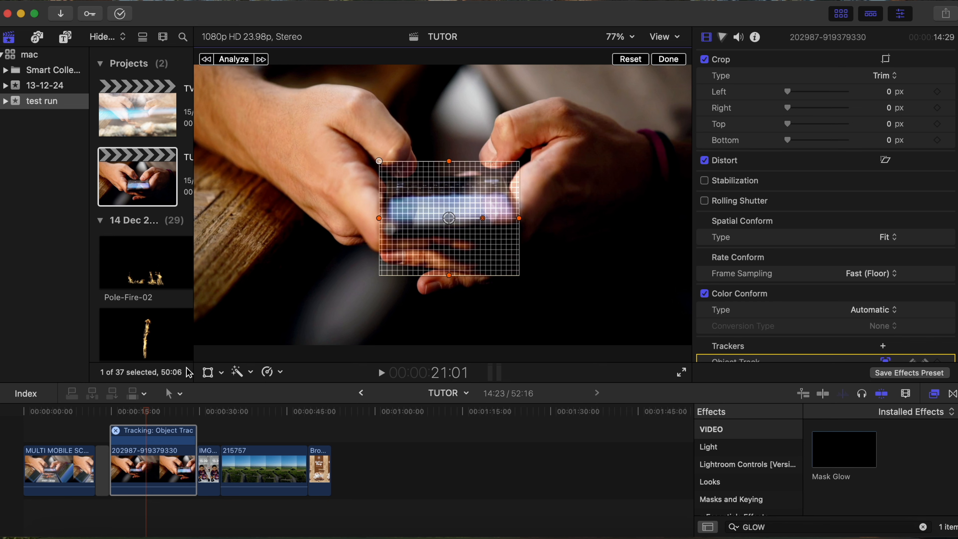
left_click(673, 62)
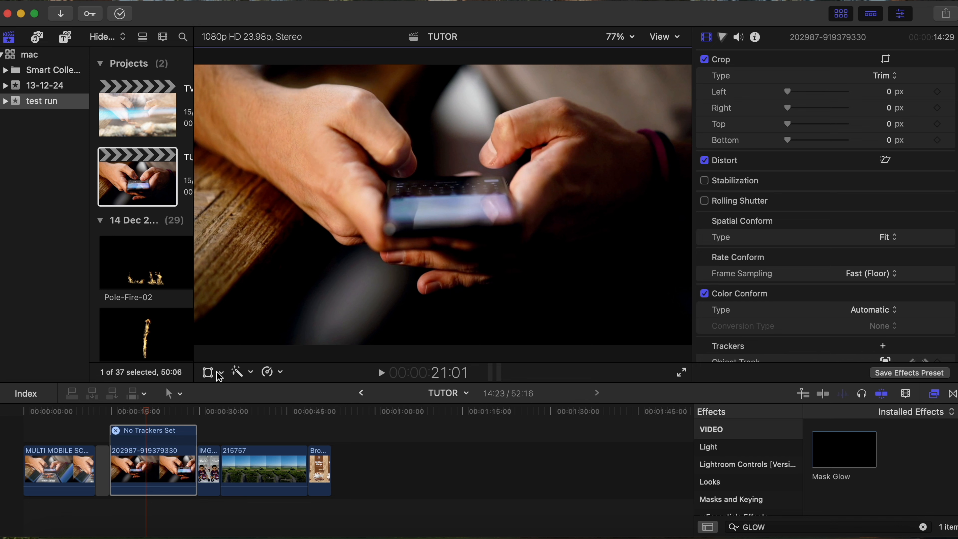
Set the opacity of the phone screenshot clip IMG_2561 to 34,59 %
left_click(141, 463)
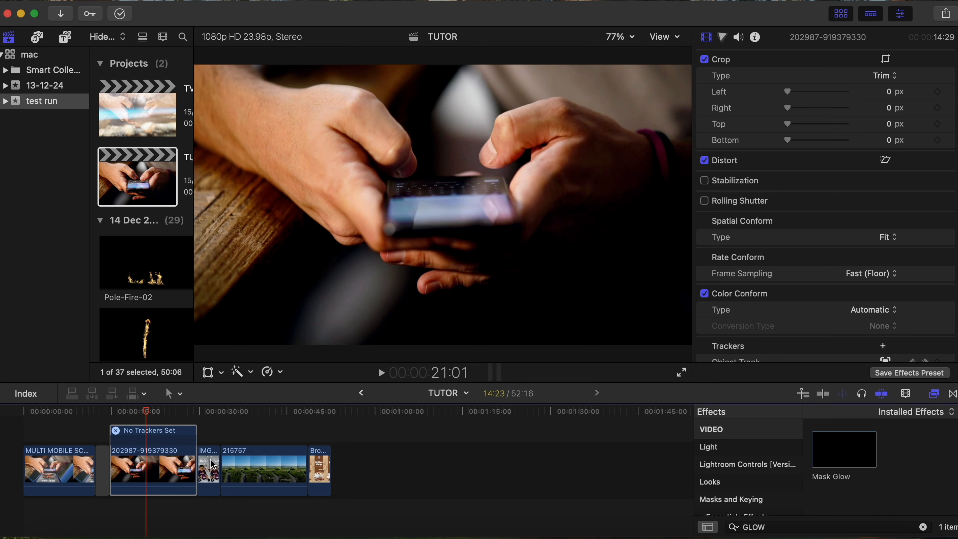
left_click(211, 411)
left_click(211, 470)
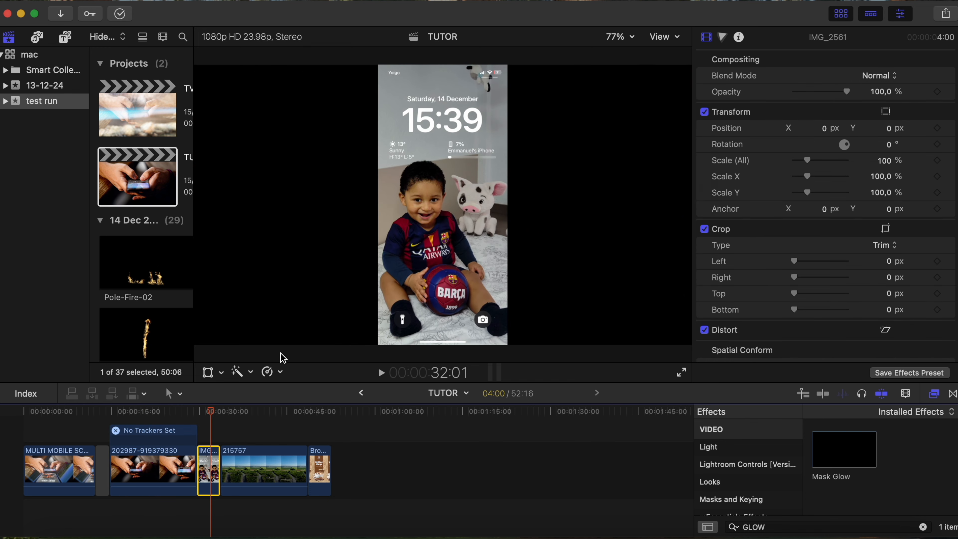
mouse_move(936, 167)
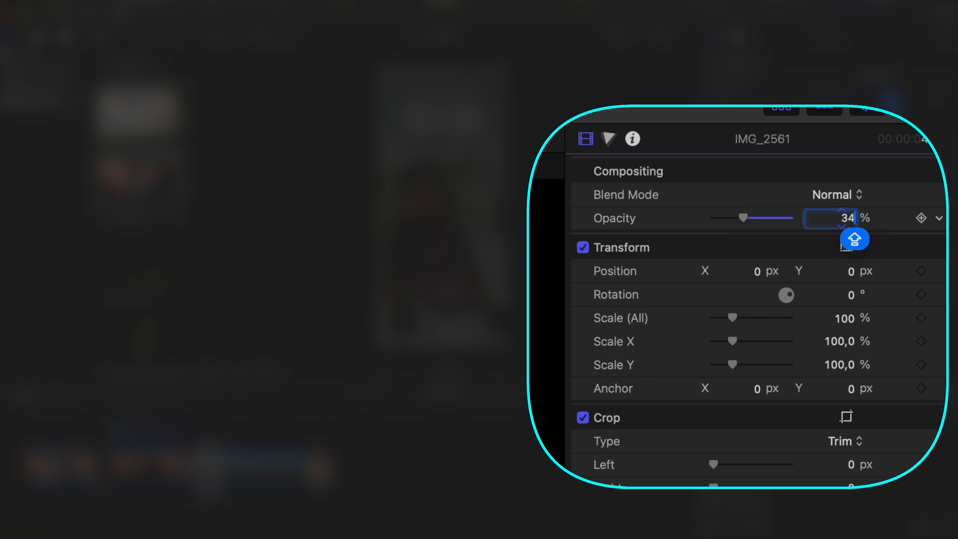
type(",59")
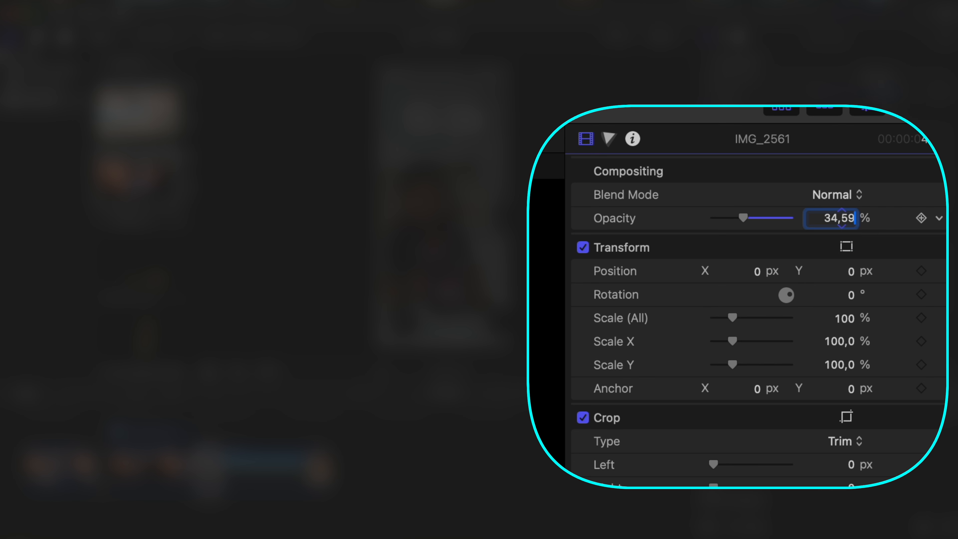
key("Return")
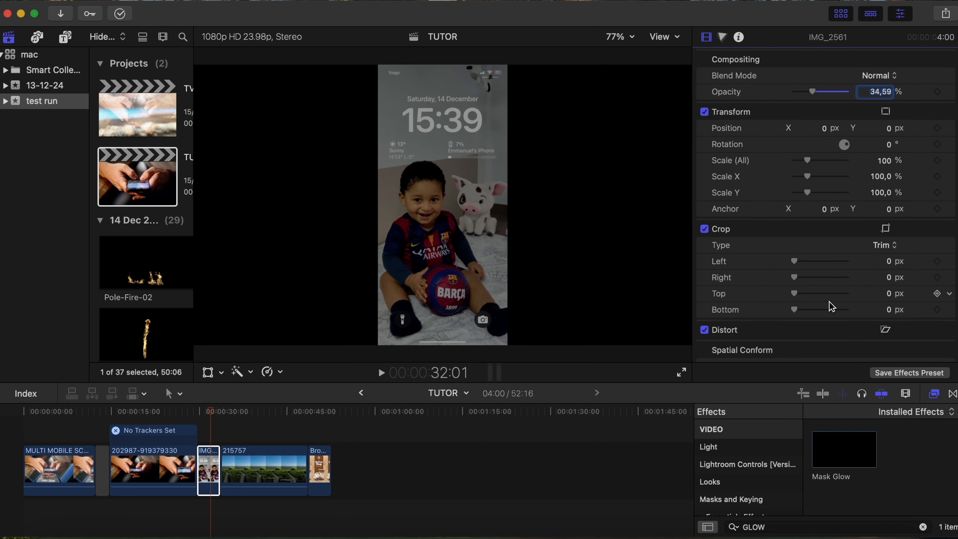
Search the installed effects for MASK and apply the Mask Glow effect to IMG_2561
left_click(763, 525)
key("cmd+a")
key("BackSpace")
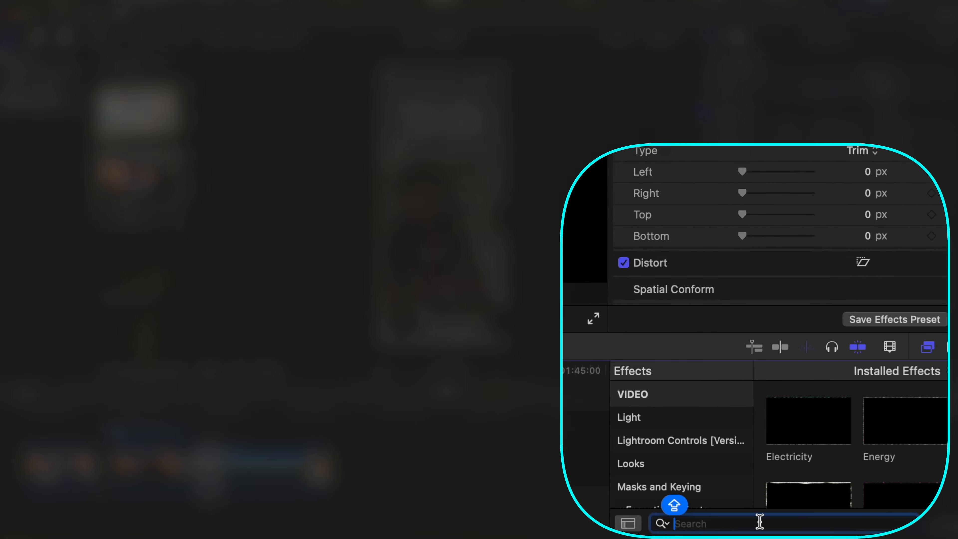
type("MASK")
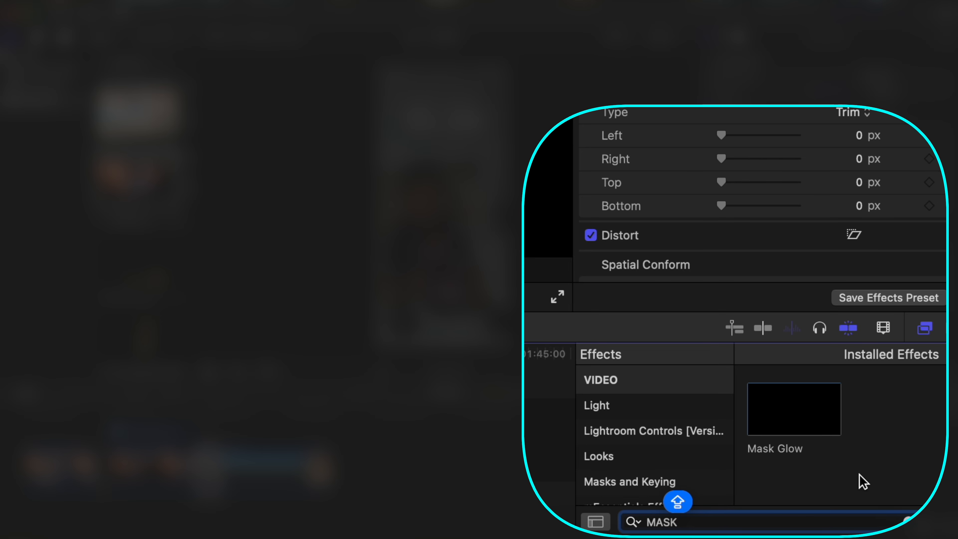
double_click(776, 401)
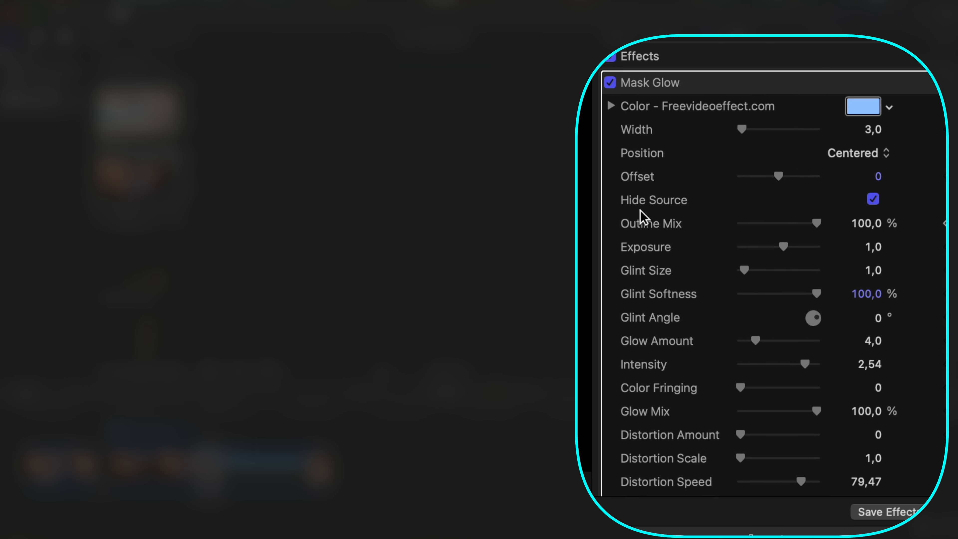
Turn off Hide Source for the Mask Glow effect and set its Width to 12,0
left_click(873, 198)
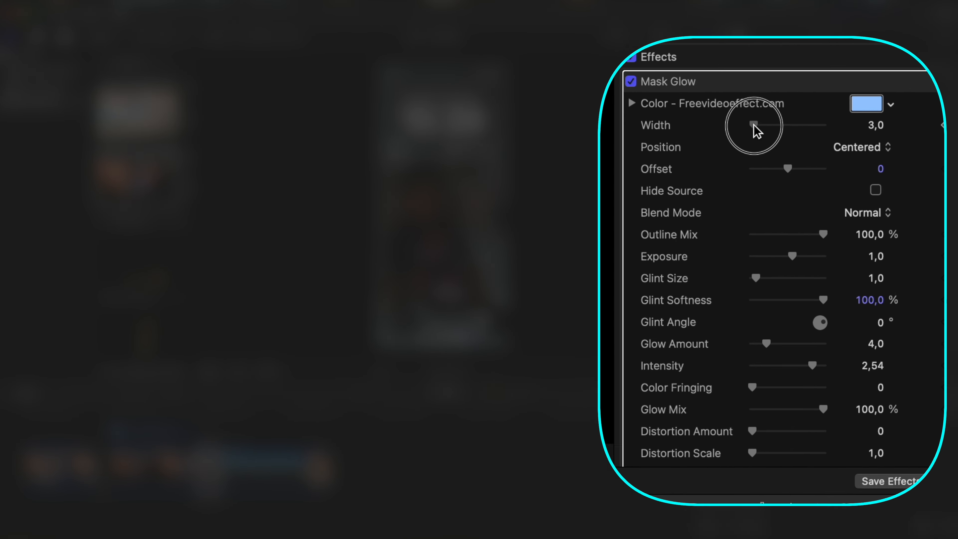
left_click_drag(793, 113, 797, 113)
left_click_drag(743, 128, 748, 129)
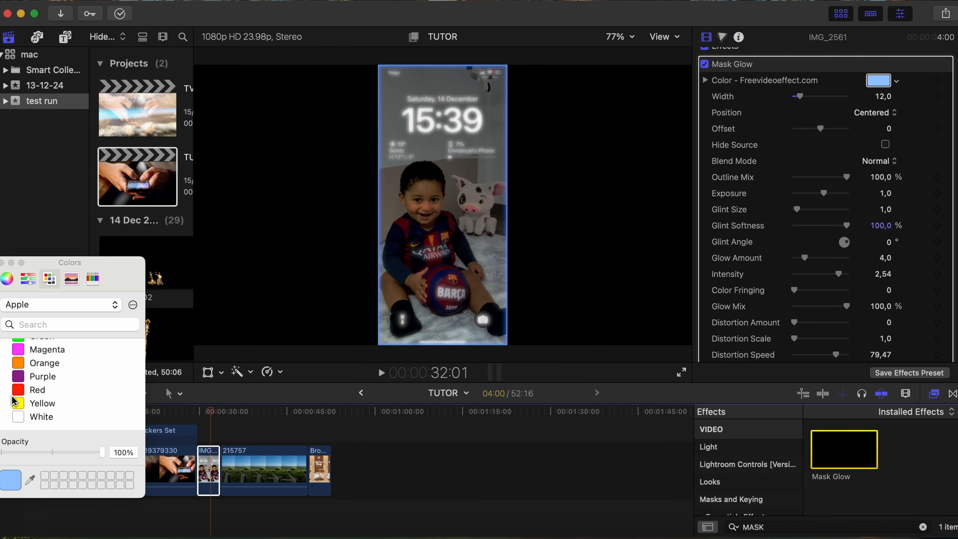
Try red as the Mask Glow outline color and reset the color to its default
left_click(19, 392)
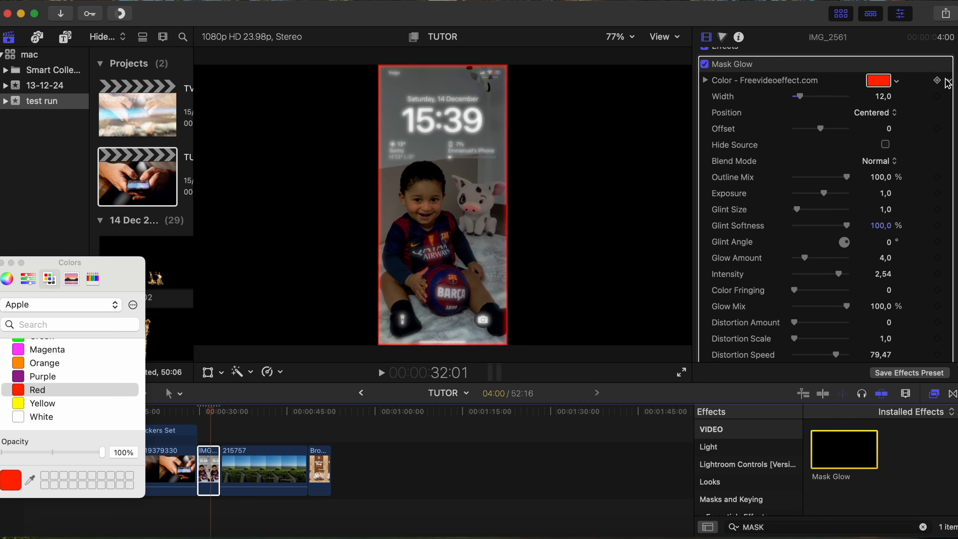
left_click(949, 82)
left_click(936, 88)
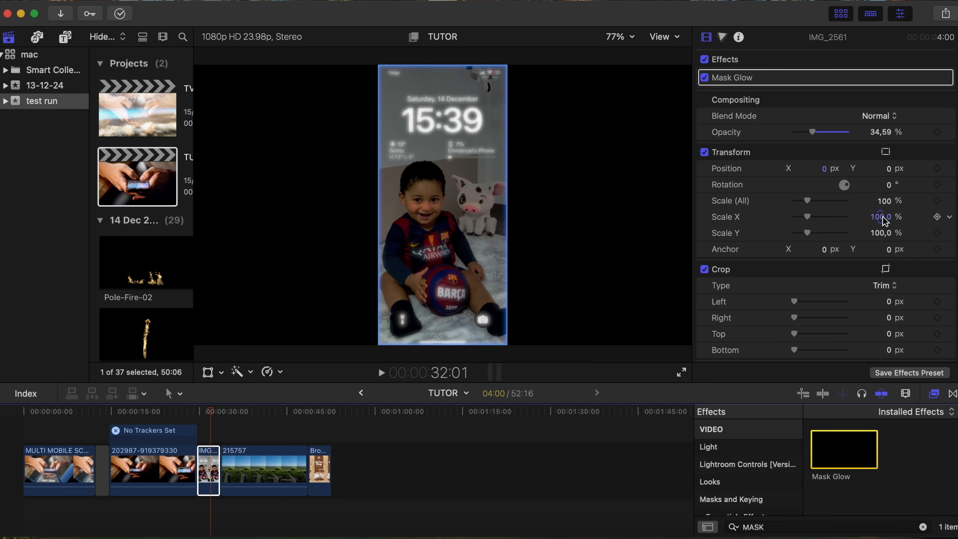
Set the overall scale of IMG_2561 to 74 %
scroll(885, 221, "down", 3)
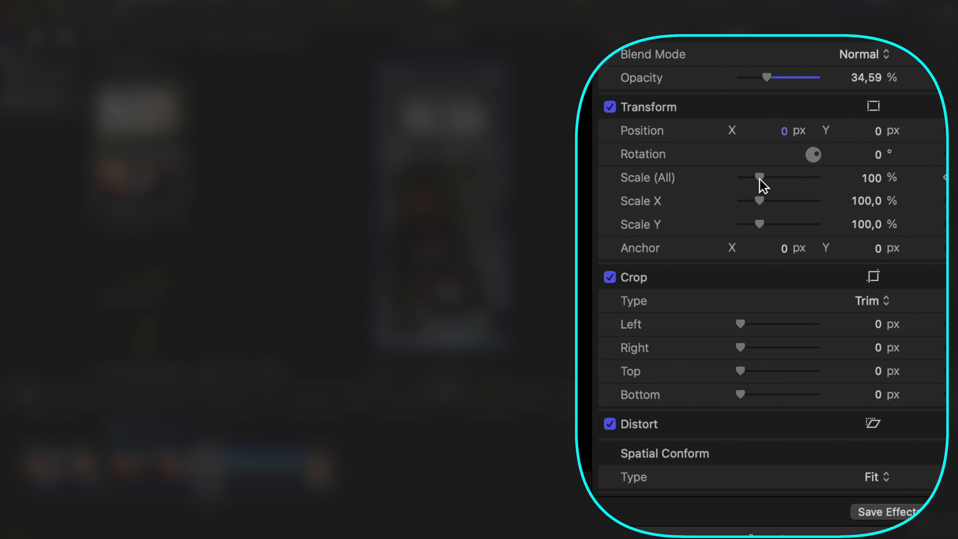
left_click_drag(759, 184, 756, 180)
left_click(875, 178)
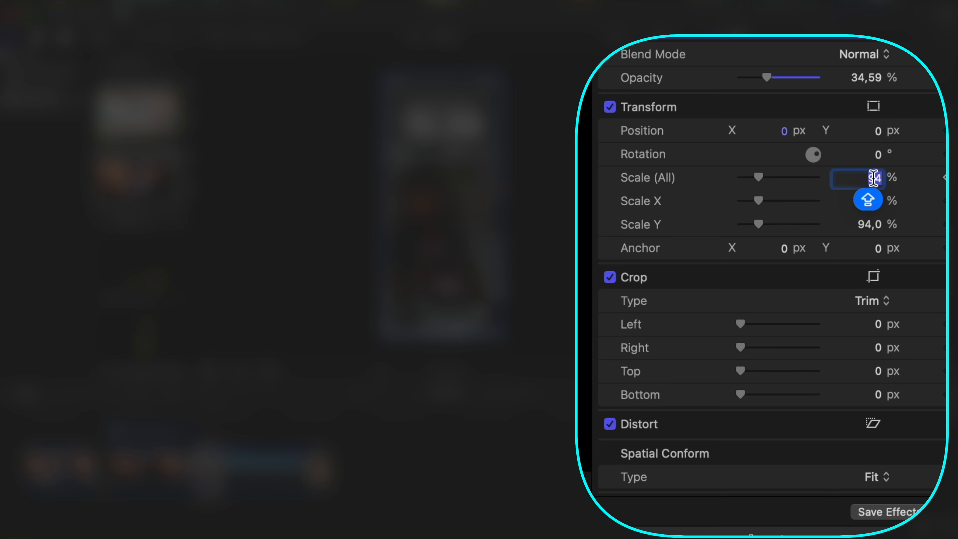
type("74")
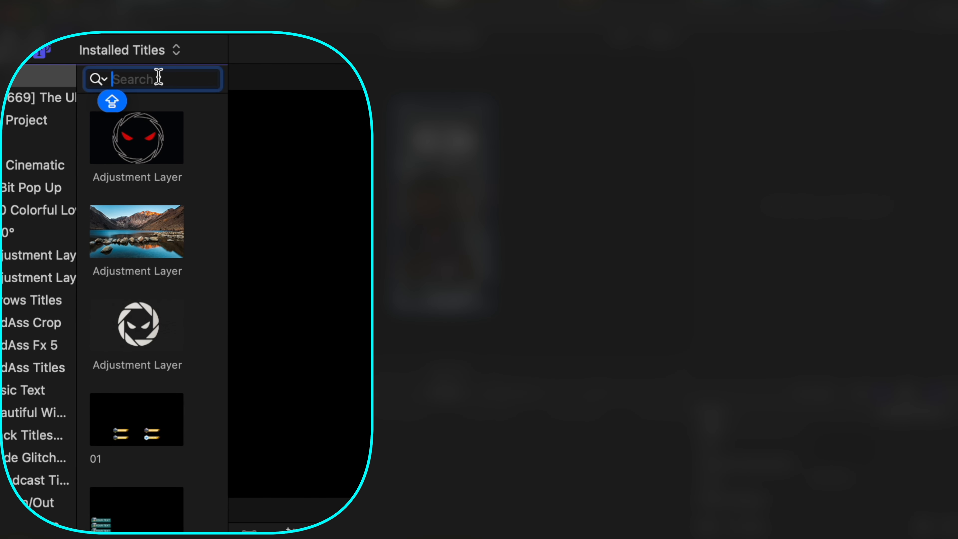
Search the installed titles for CAMERA RIG and place the Camera Rig title above IMG_2561 in the timeline
type("C")
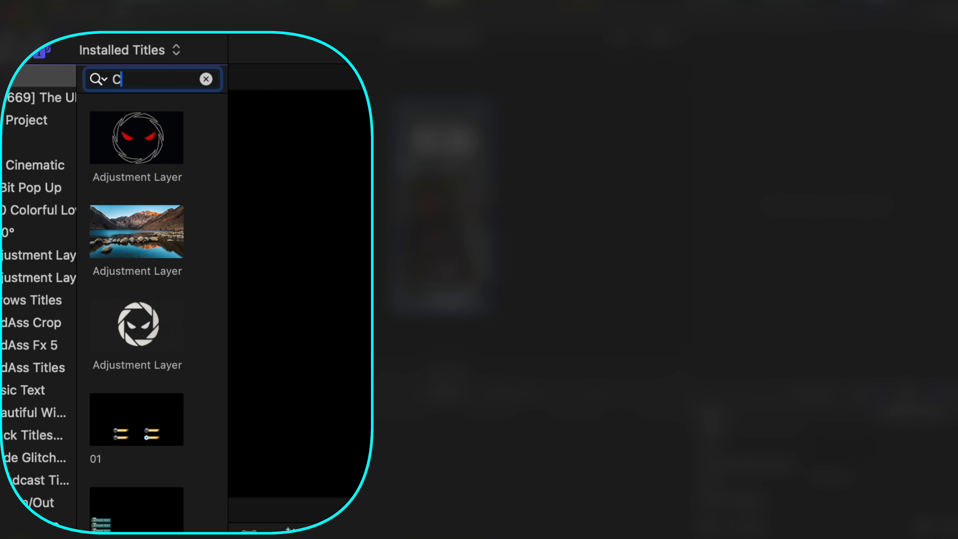
type("A")
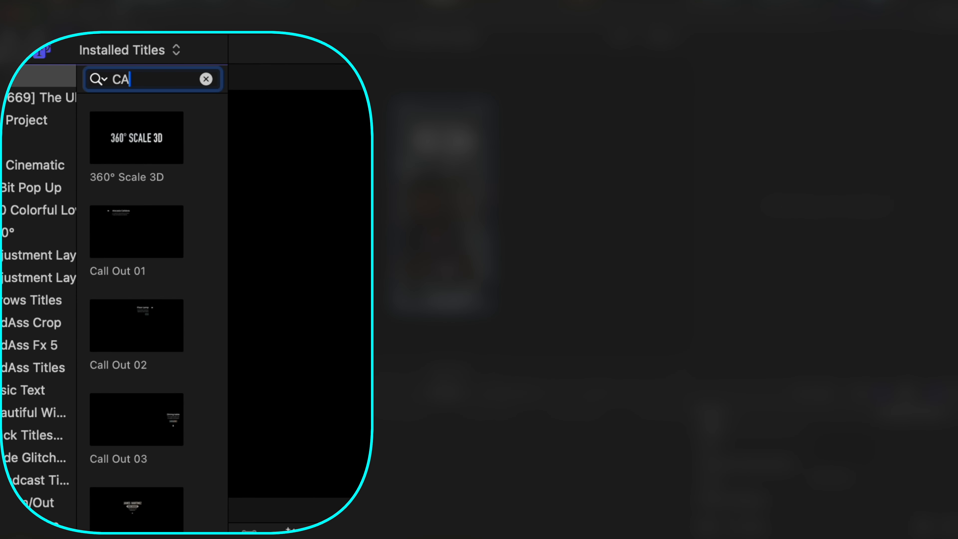
type("MERA RIG")
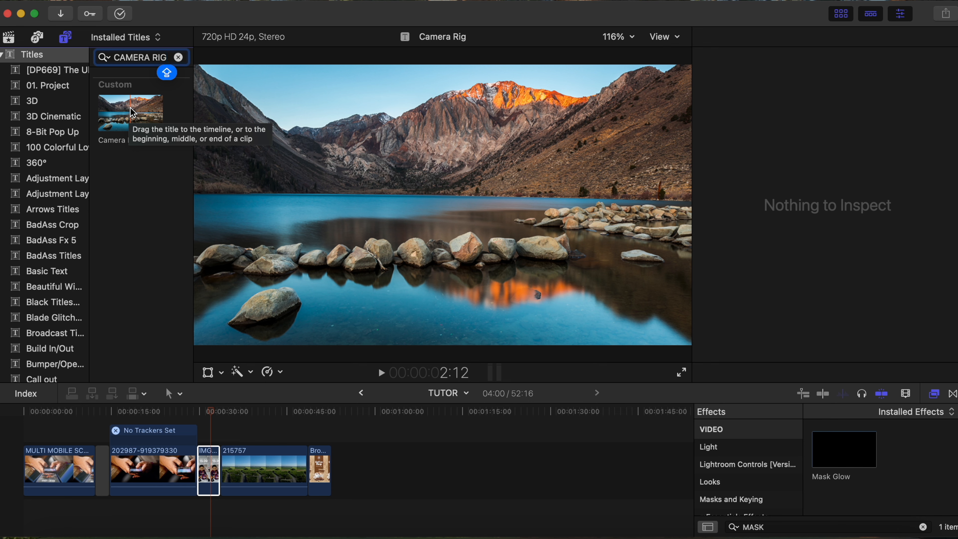
left_click_drag(132, 113, 200, 434)
Trim the end of the Camera Rig title to line up with the end of IMG_2561
key("super+equal")
key("super+equal")
key("super+equal")
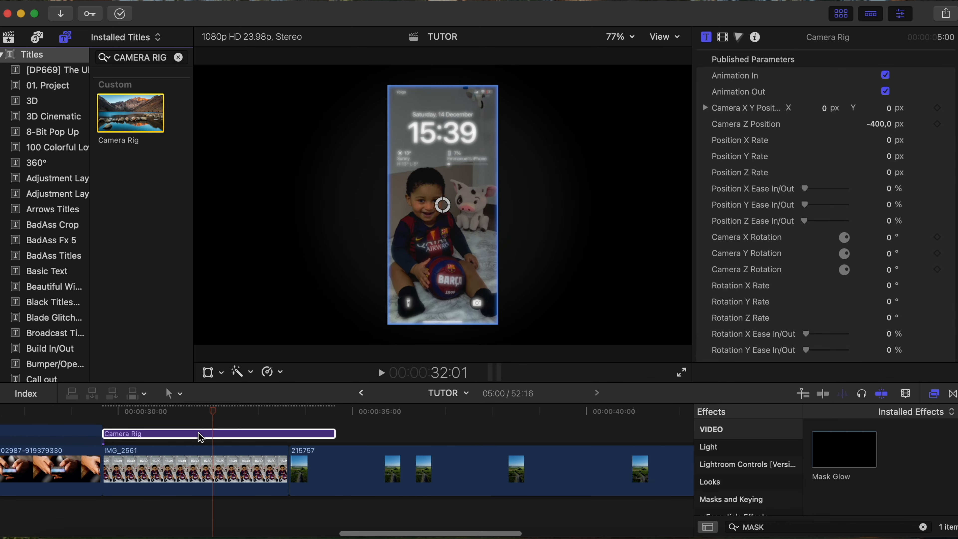
left_click_drag(330, 431, 289, 432)
Combine the Camera Rig title and IMG_2561 into a compound clip named CLIP 1 in the test run event
left_click_drag(302, 363, 303, 415)
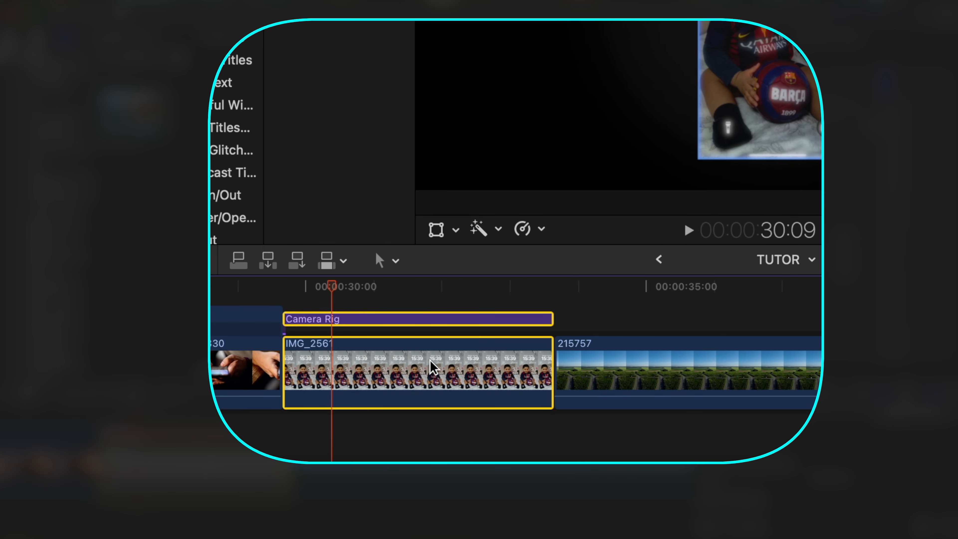
right_click(428, 367)
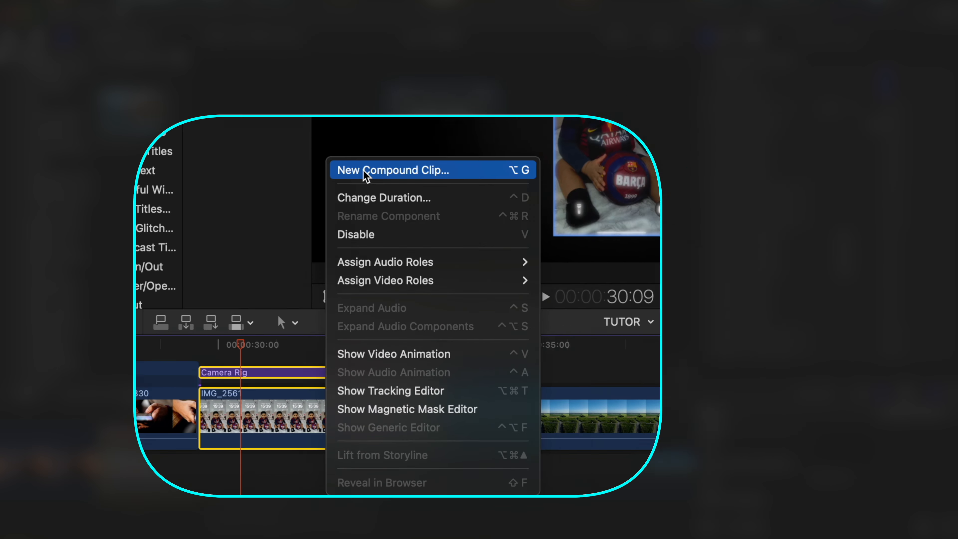
left_click(477, 84)
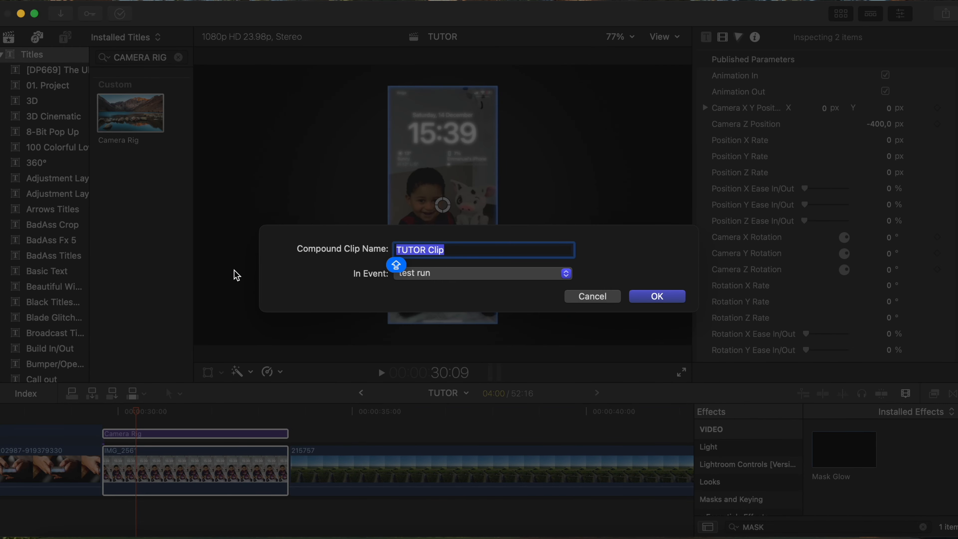
type("CLIP 1")
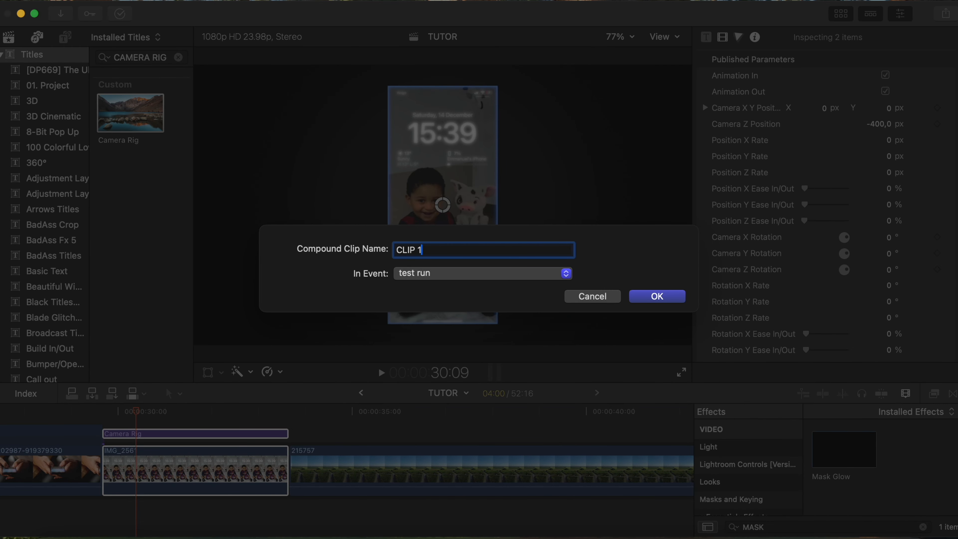
left_click(668, 301)
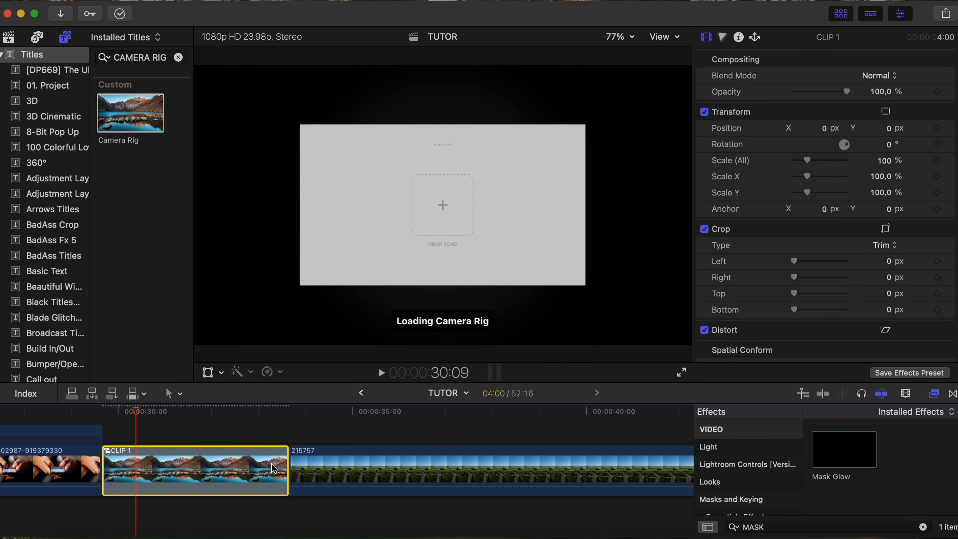
Open the compound clip CLIP 1 in its own timeline
left_click(166, 413)
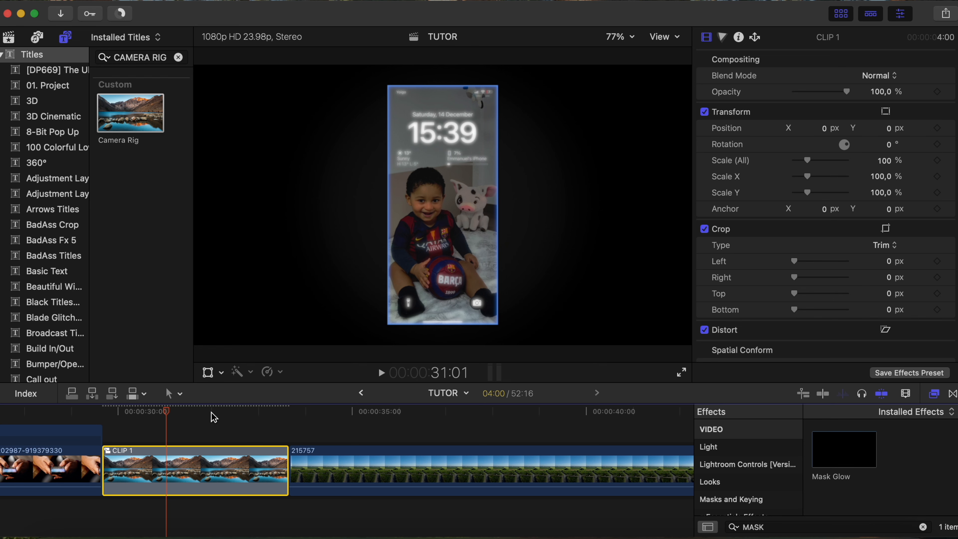
left_click(173, 411)
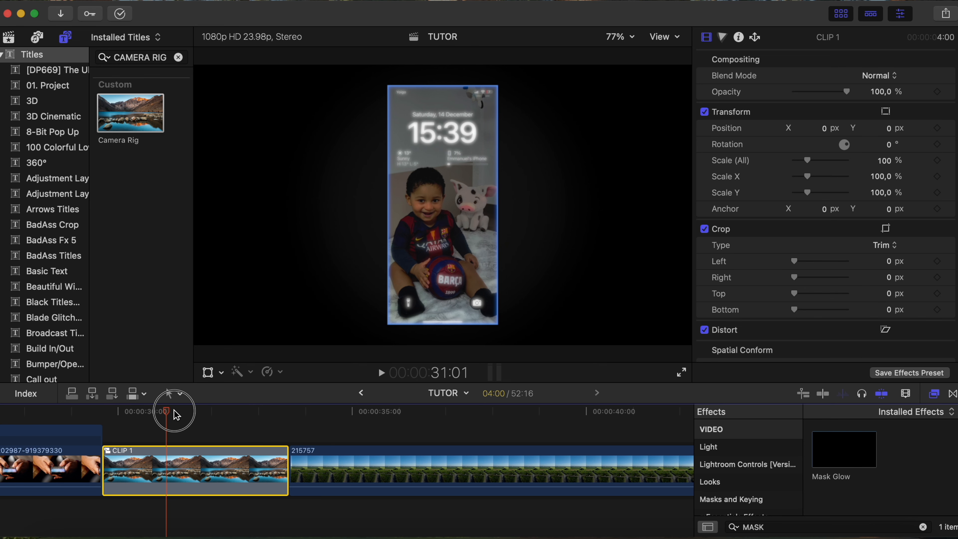
double_click(174, 469)
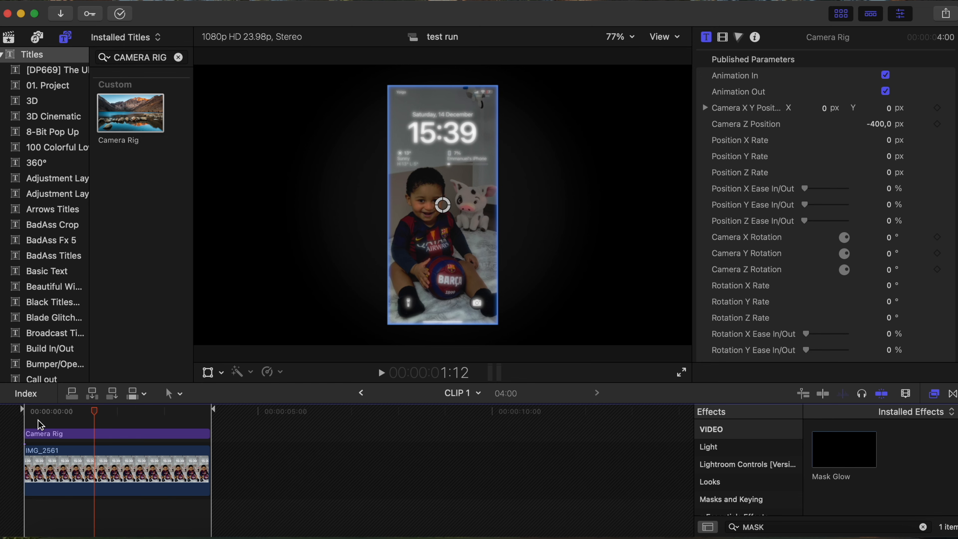
Preview the opening of CLIP 1 from its start and select the Camera Rig title
left_click(33, 414)
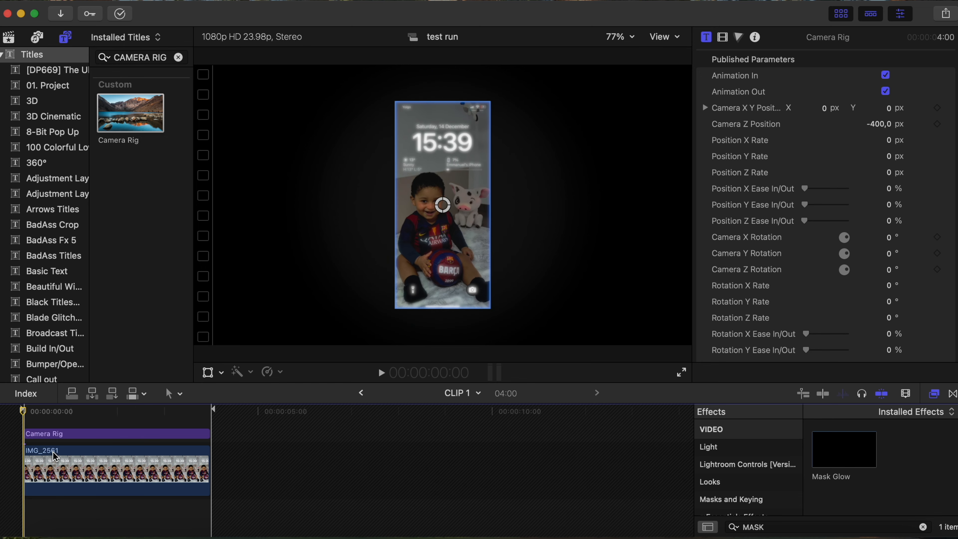
key("space")
key("space")
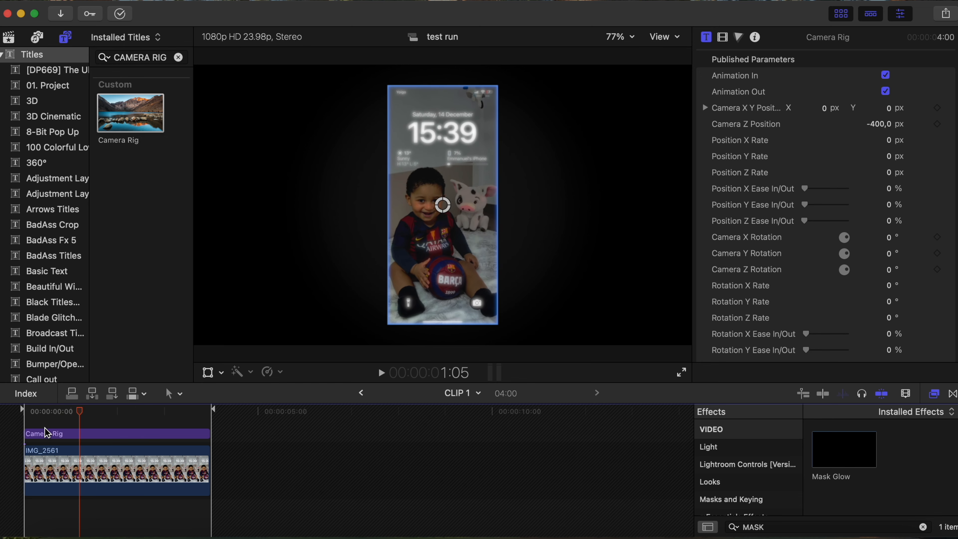
left_click(46, 432)
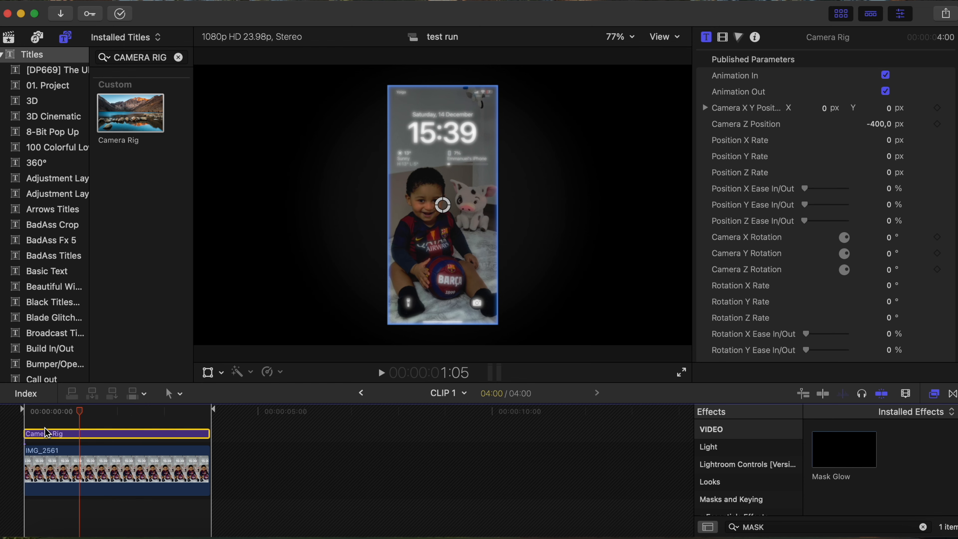
Turn off Animation In and Animation Out for the Camera Rig title and play back the clip from its opening
left_click(34, 414)
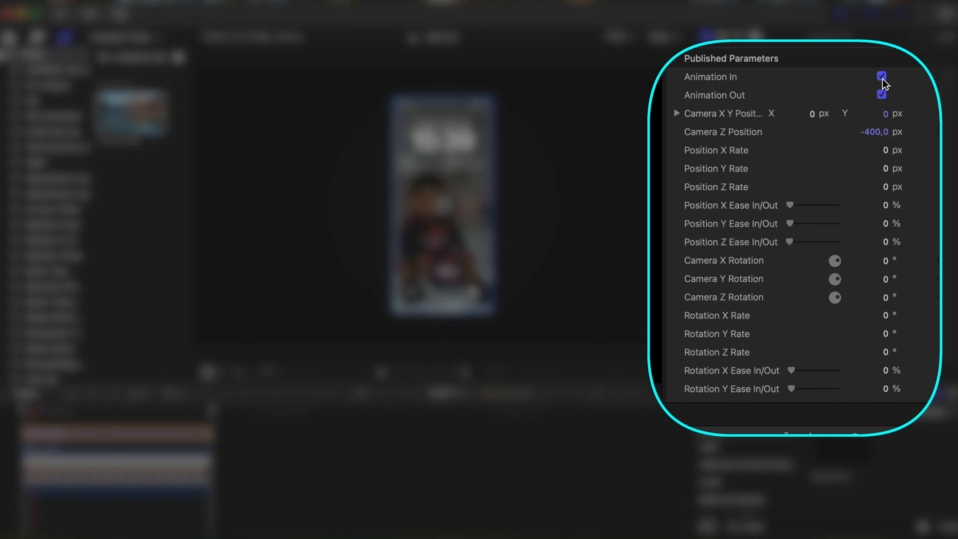
left_click(874, 80)
left_click(873, 101)
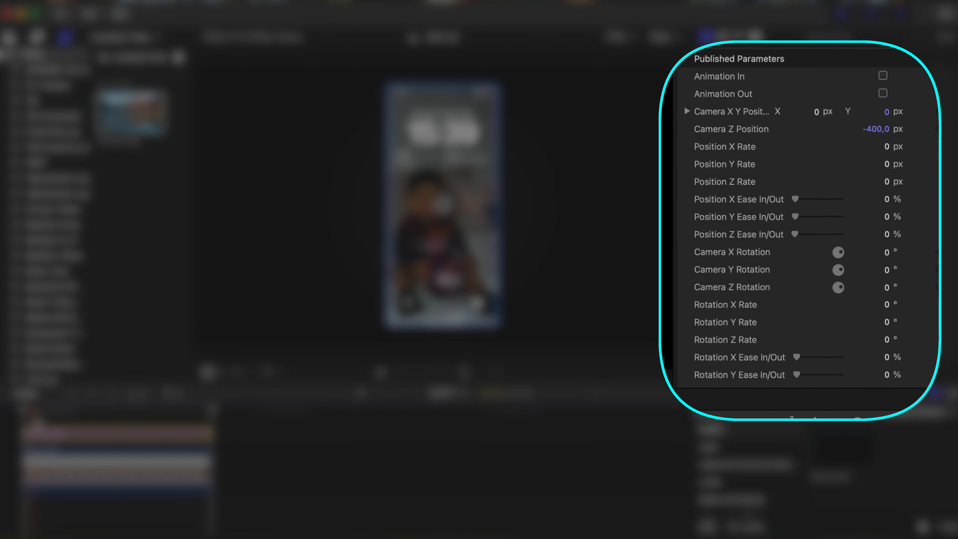
left_click(26, 416)
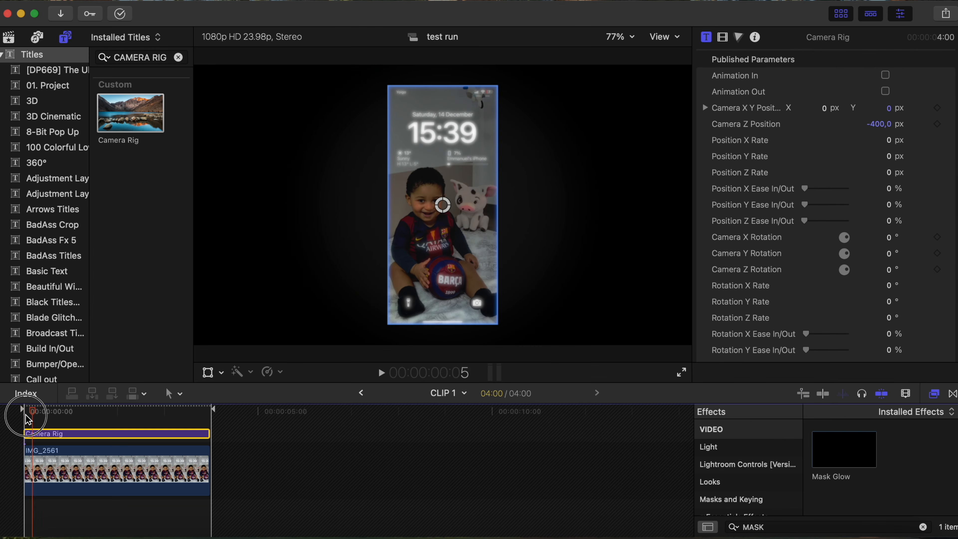
key("space")
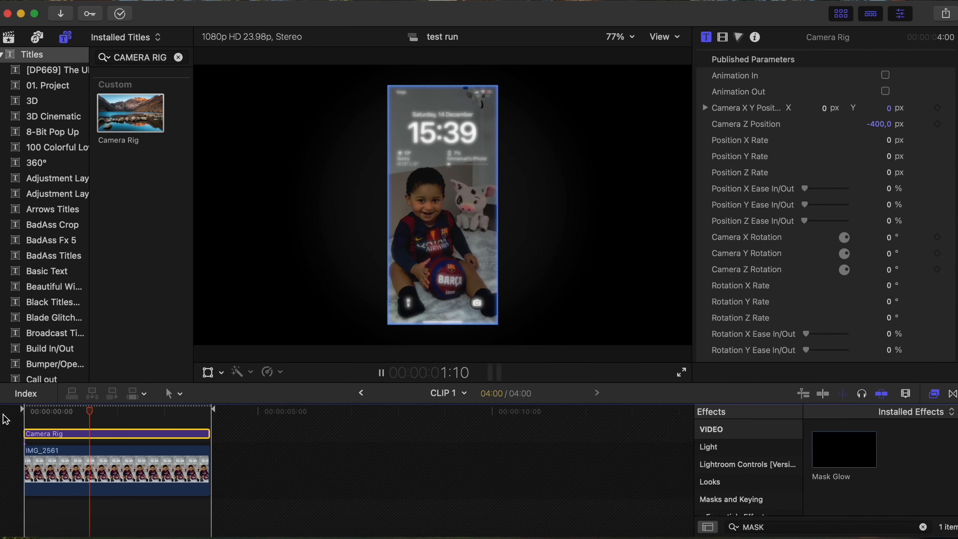
key("space")
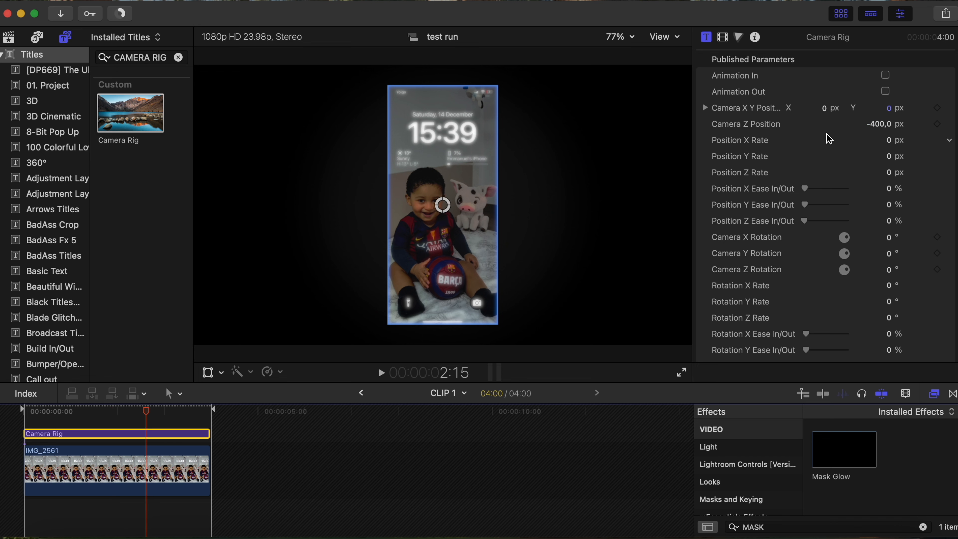
Set the Camera Rig title's camera position to X 0,02 px and Y -0,34 px
left_click(826, 109)
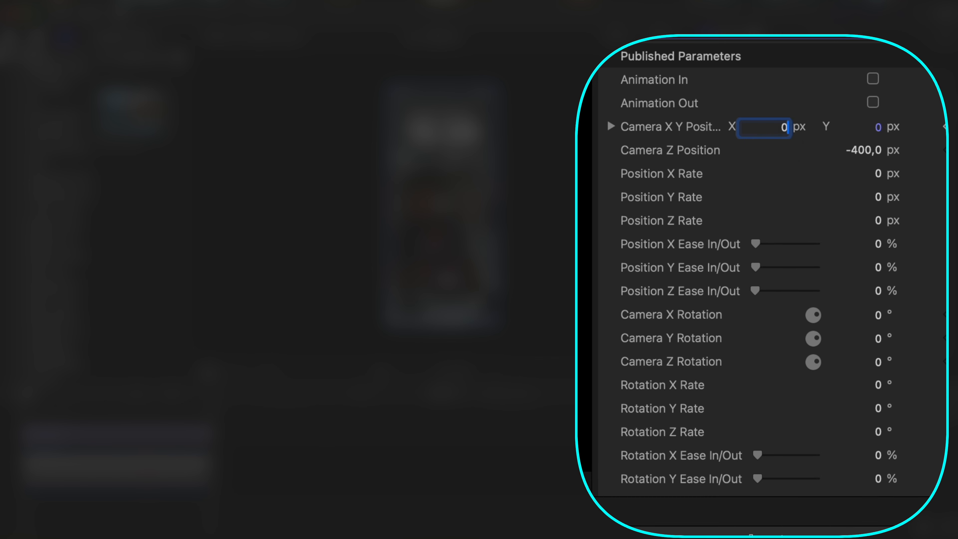
type(",02")
left_click(868, 128)
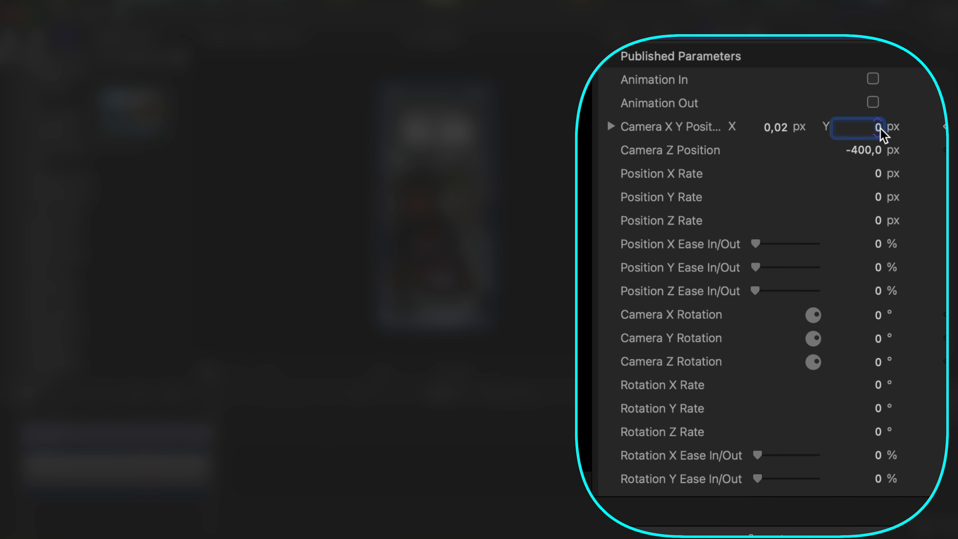
type("-")
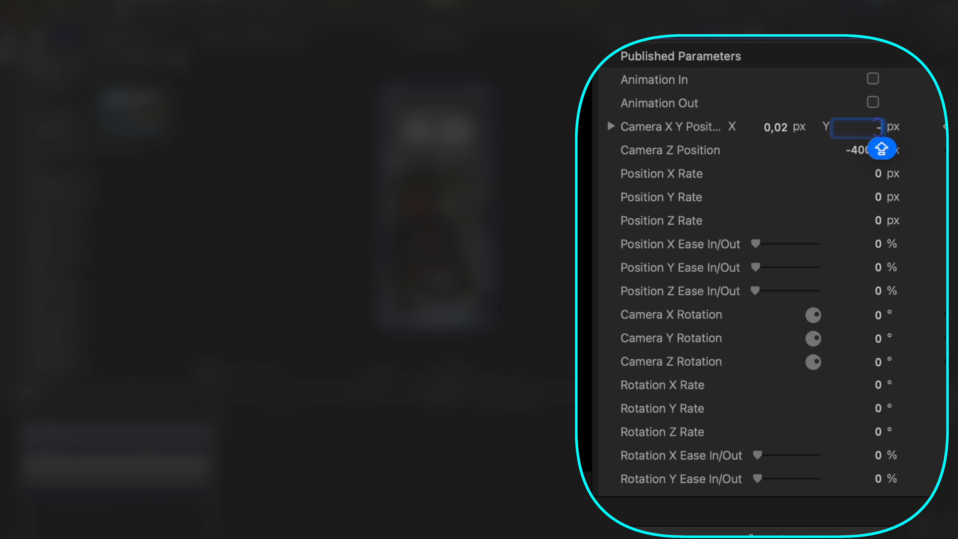
type("0,34")
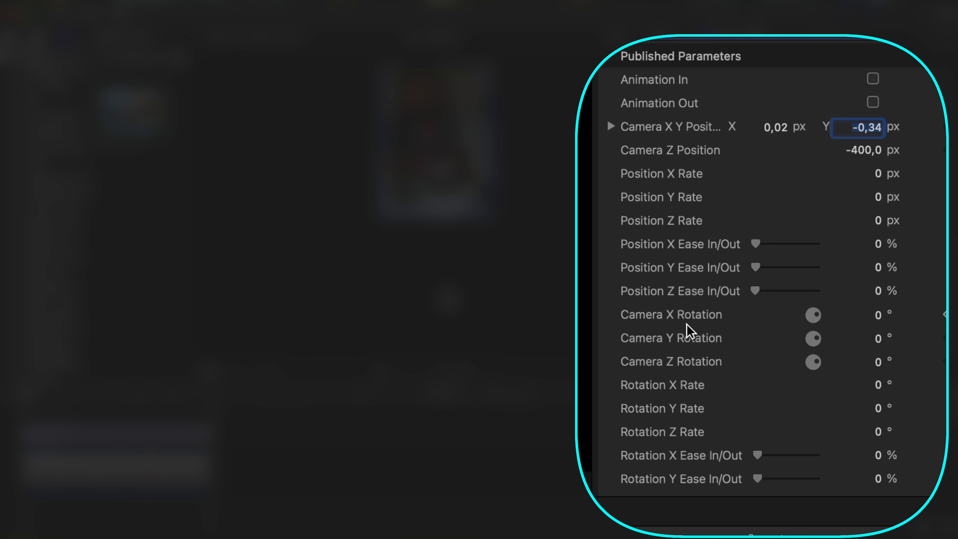
Set the Camera X Rotation to 265,4° and nudge the camera position so the phone screen sits slightly lower in the frame
left_click(875, 314)
type("265")
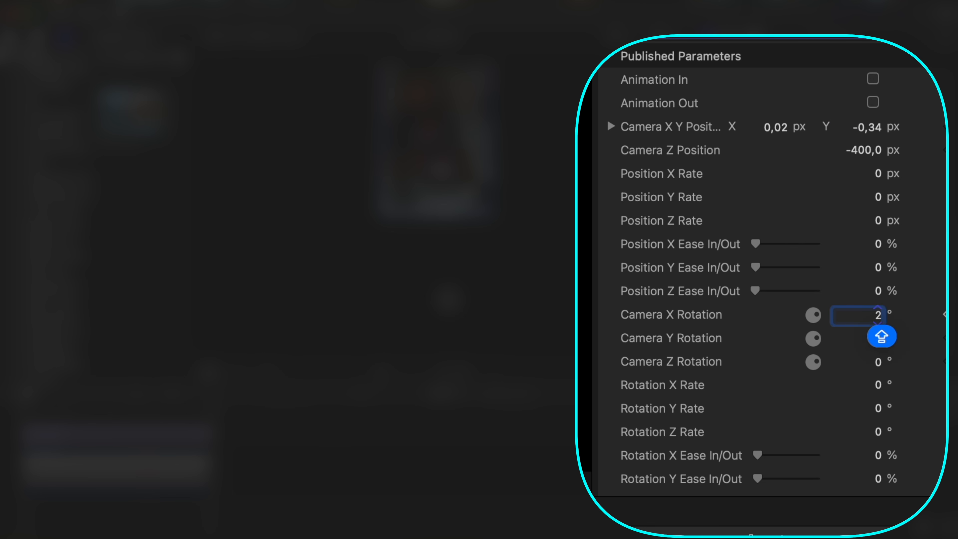
type(",4")
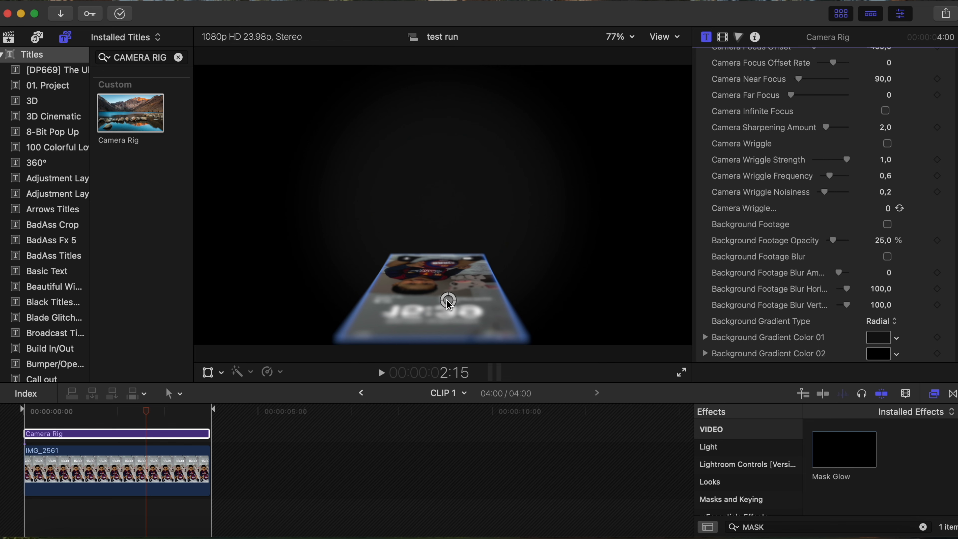
left_click_drag(447, 300, 447, 306)
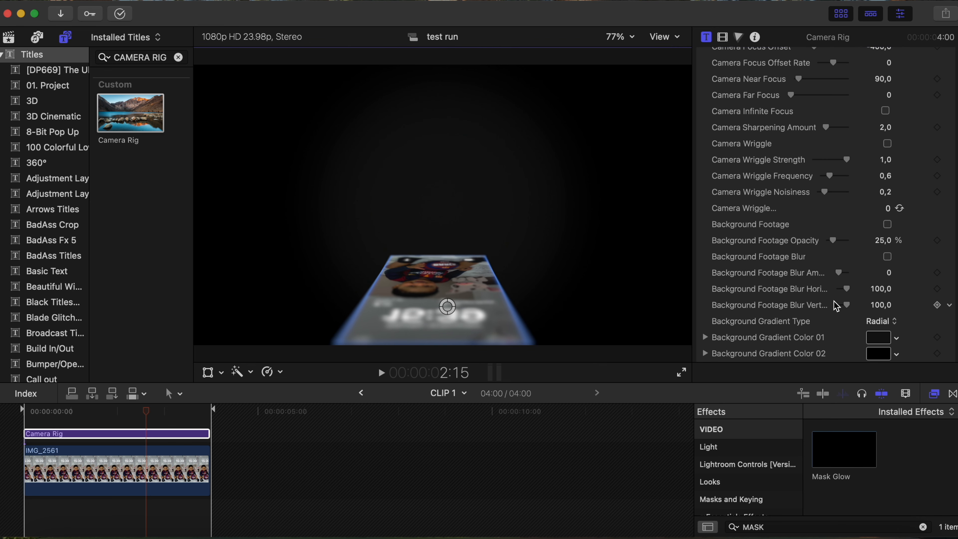
scroll(836, 305, "down", 5)
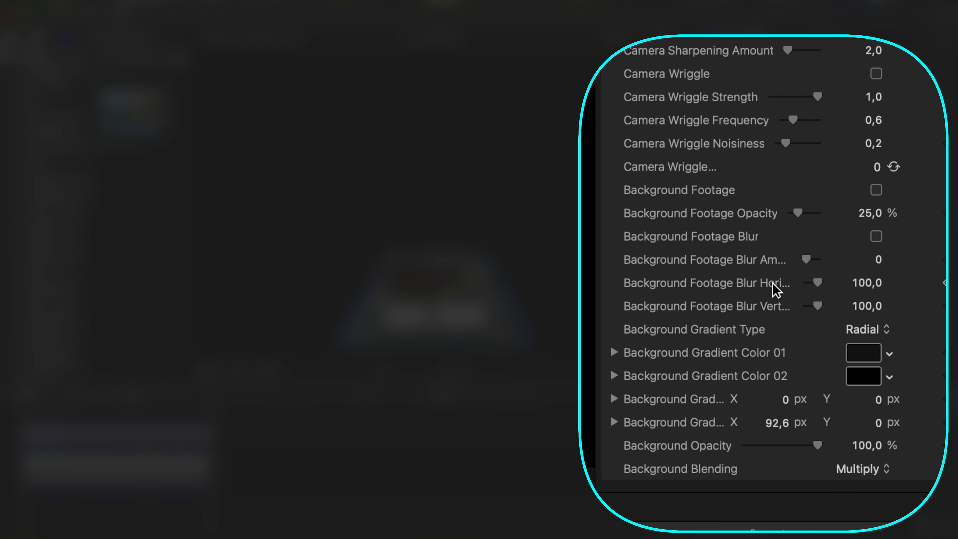
scroll(763, 244, "up", 6)
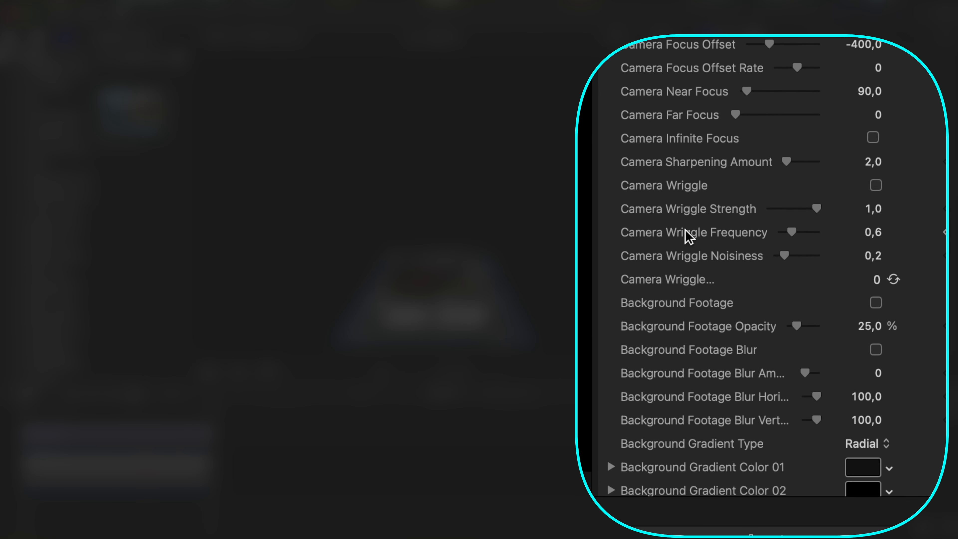
scroll(707, 223, "up", 15)
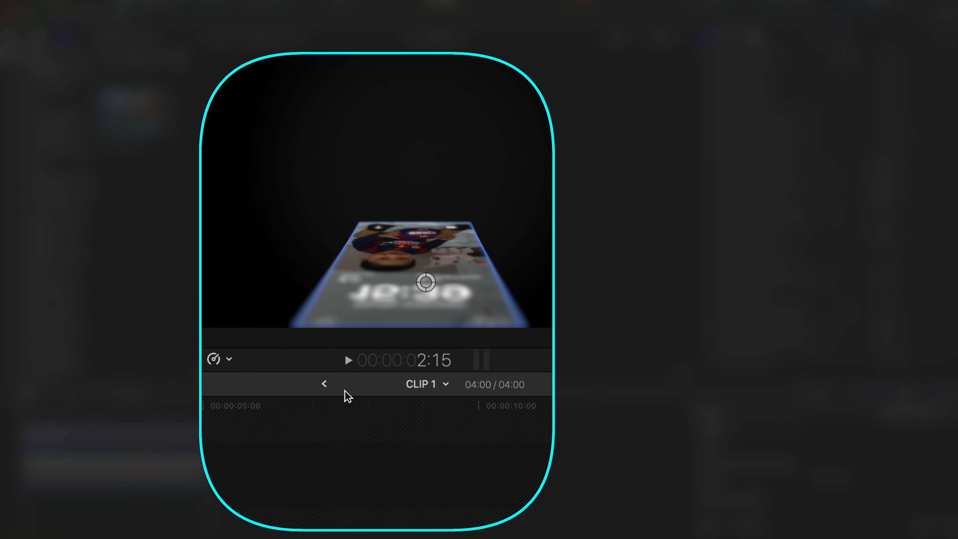
left_click(316, 384)
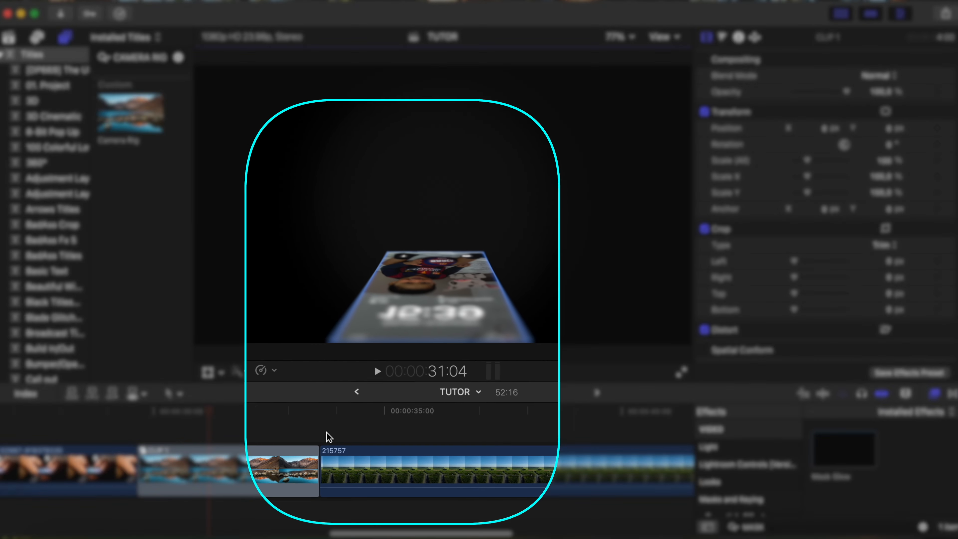
scroll(332, 437, "left", 5)
left_click_drag(481, 474, 61, 436)
scroll(117, 436, "left", 9)
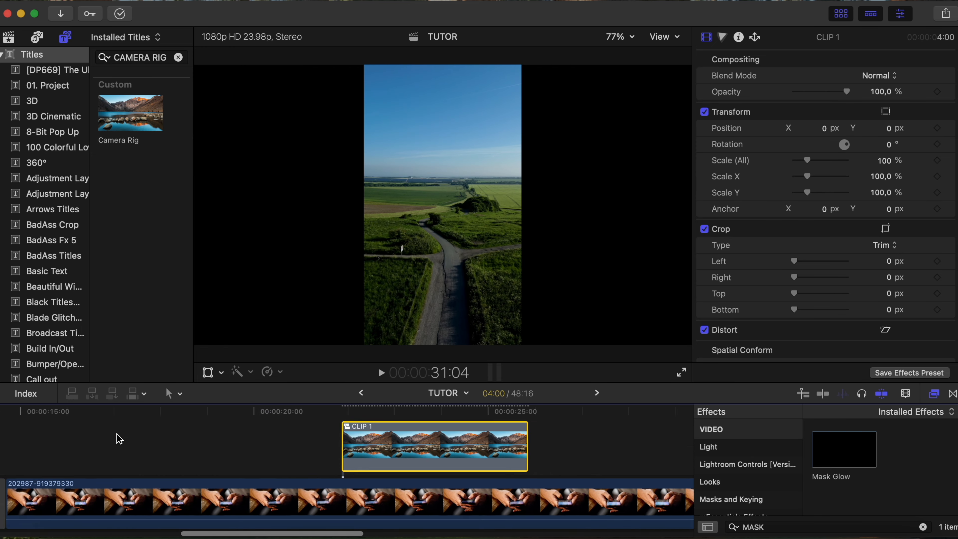
left_click_drag(458, 450, 123, 455)
Set the blend mode of CLIP 1 to Screen, viewing a frame where it overlaps the hands footage
left_click(103, 412)
left_click(132, 413)
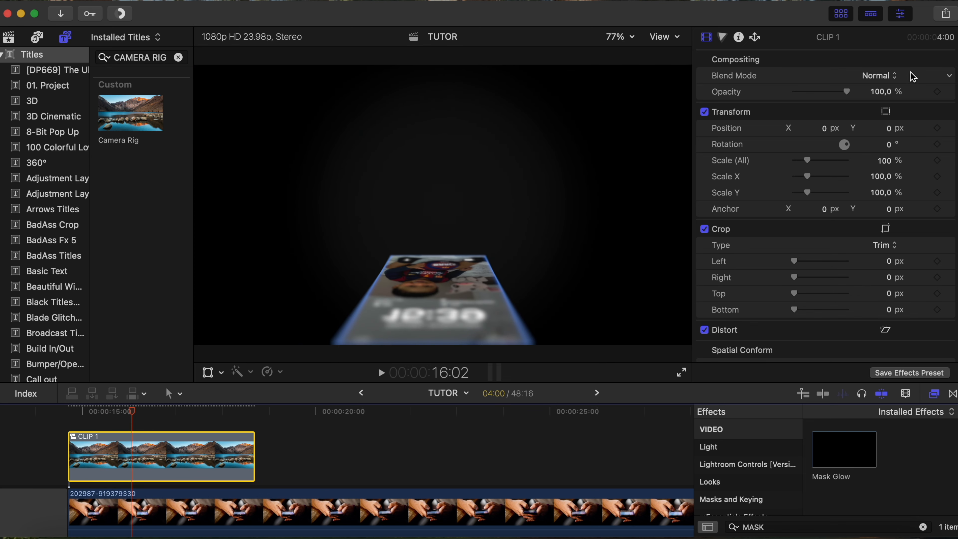
left_click(893, 78)
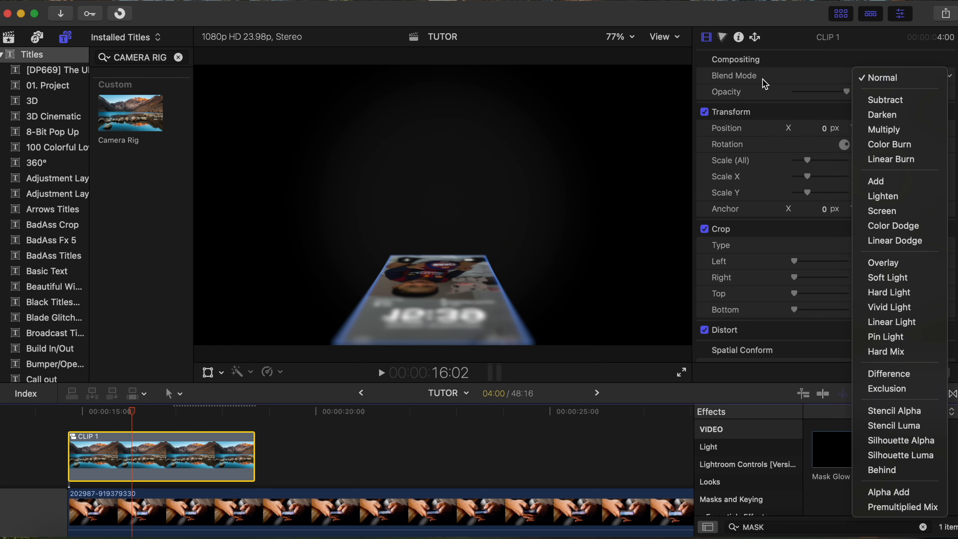
left_click(887, 210)
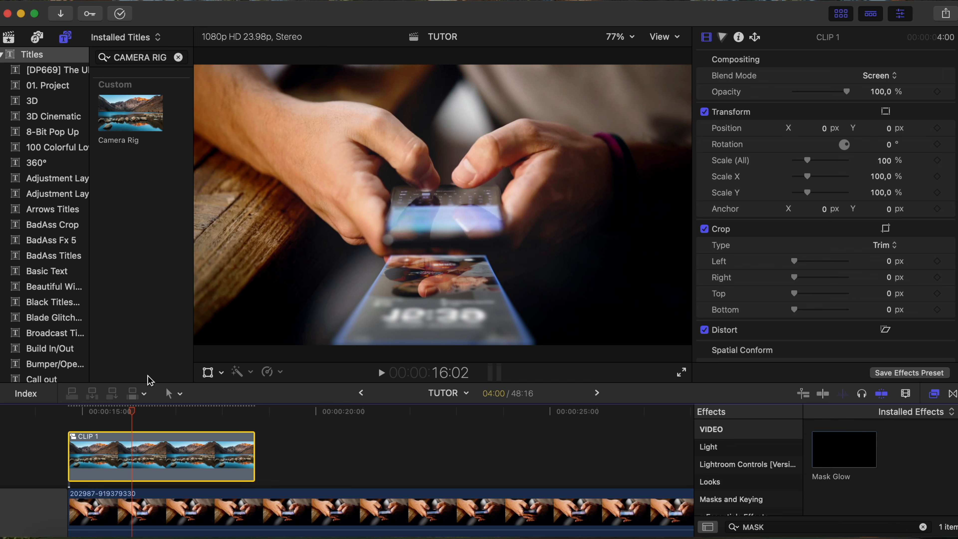
Check the blended result near the start of CLIP 1 and examine the Trackers settings of the hands clip
left_click(102, 412)
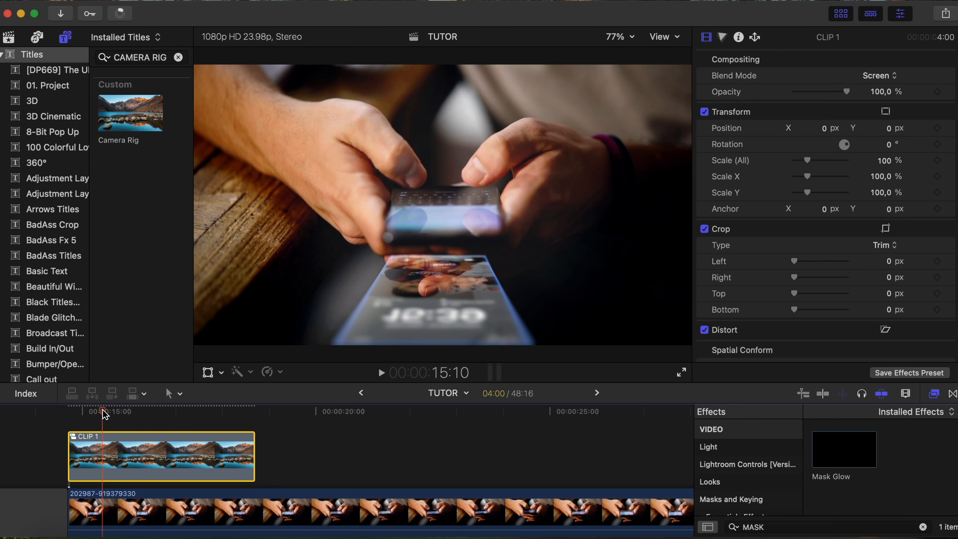
left_click(86, 412)
scroll(126, 506, "down", 3)
left_click(125, 472)
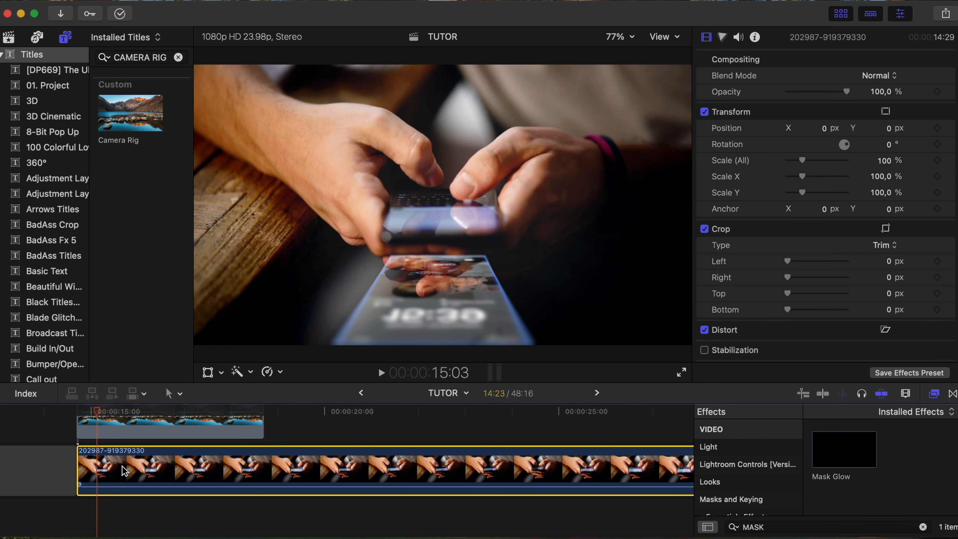
scroll(790, 282, "down", 5)
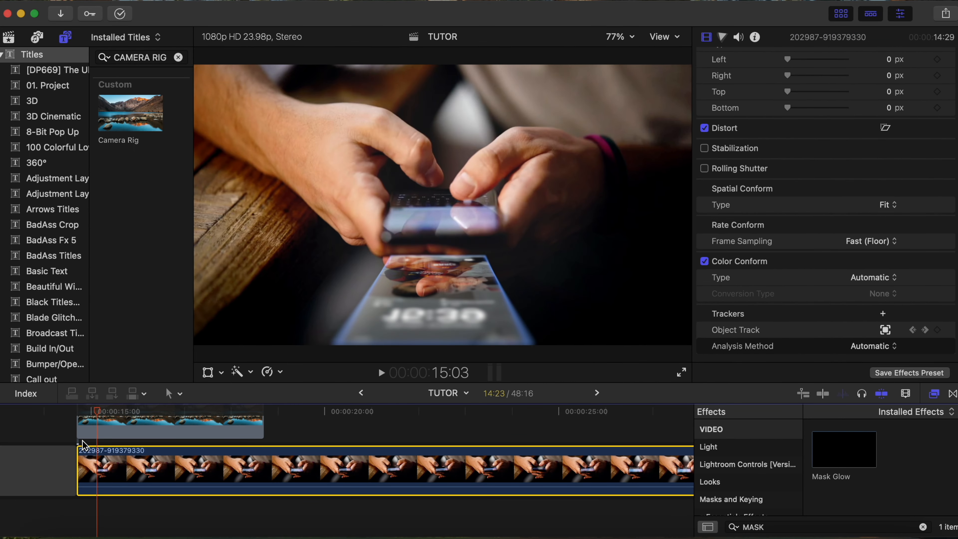
scroll(109, 449, "up", 5)
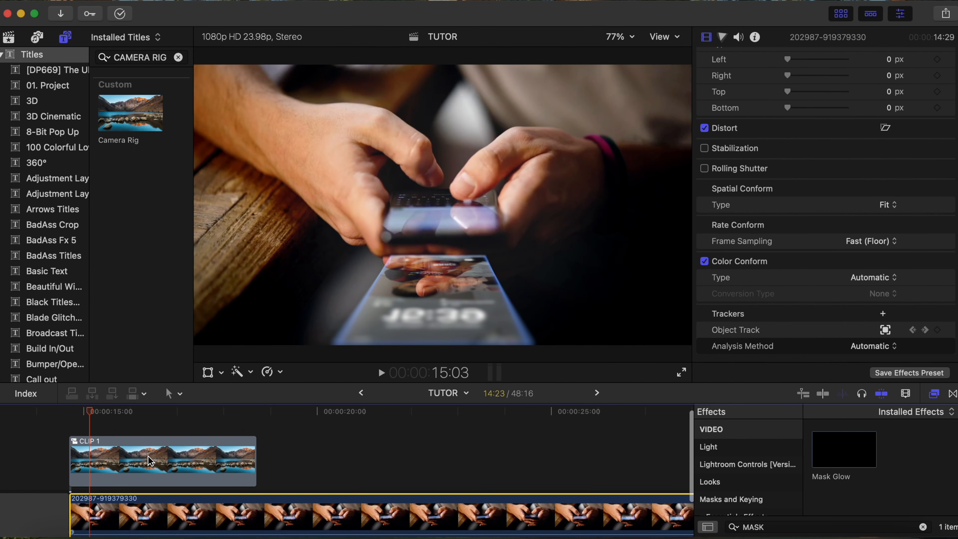
left_click(113, 478)
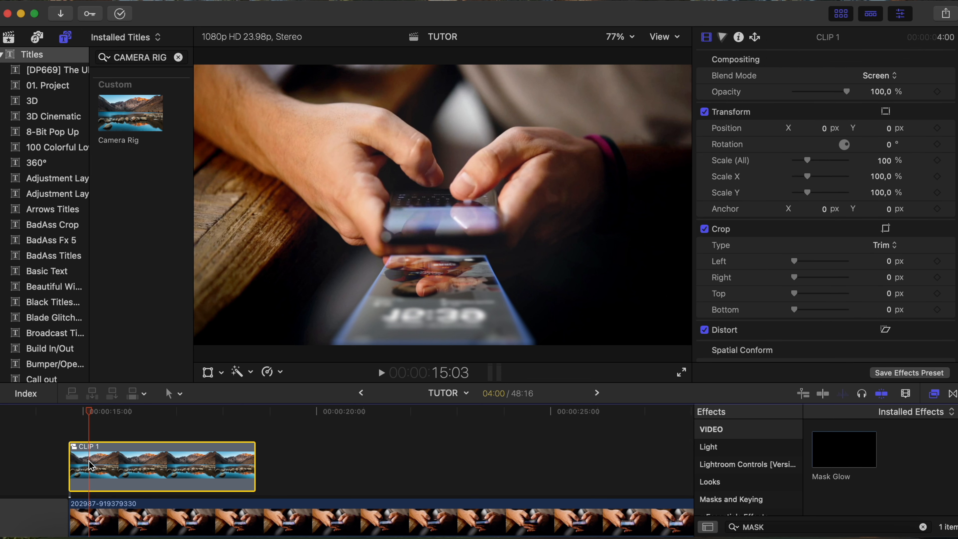
left_click(207, 372)
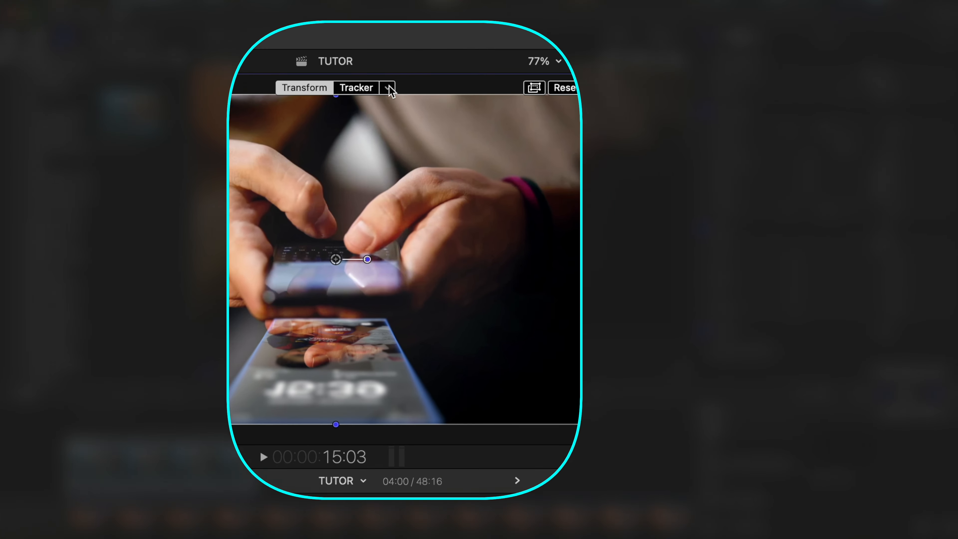
left_click(487, 59)
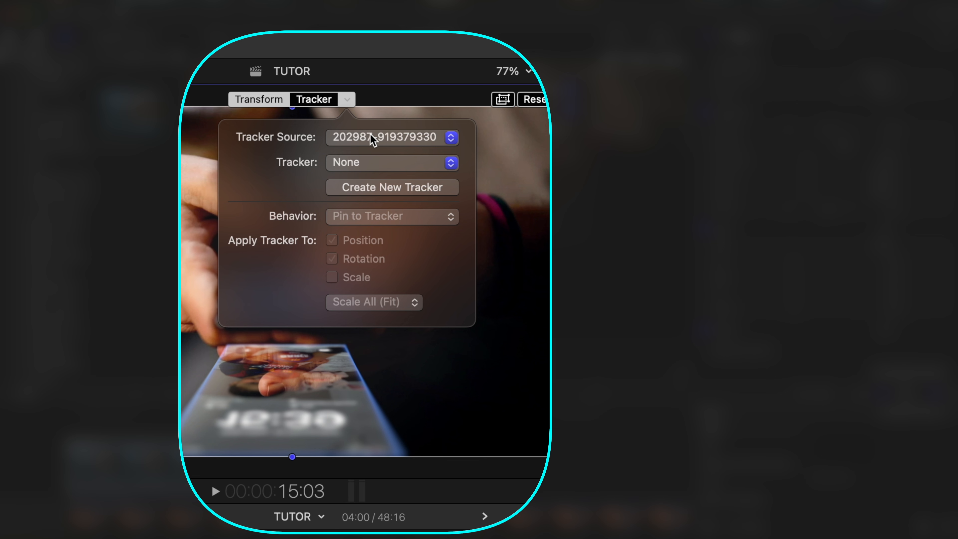
left_click(357, 166)
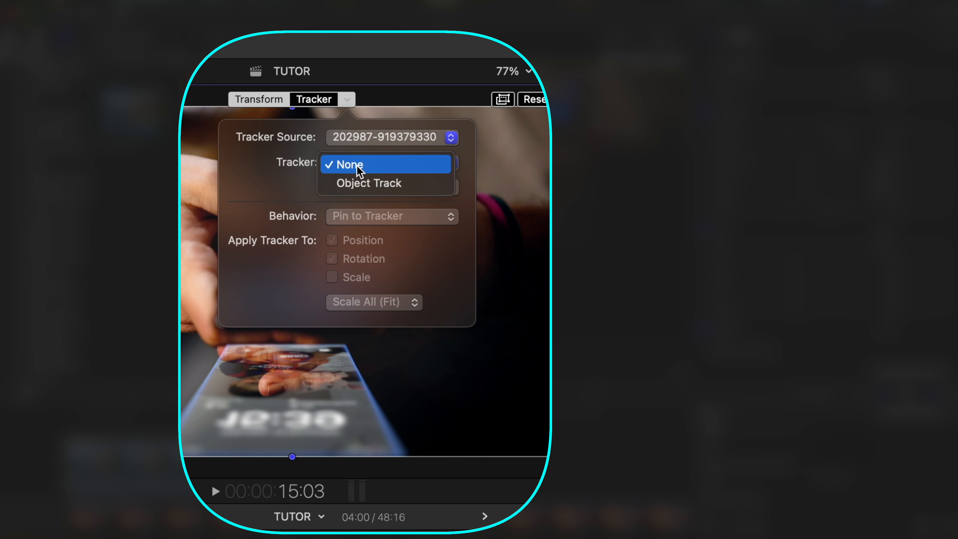
left_click(363, 184)
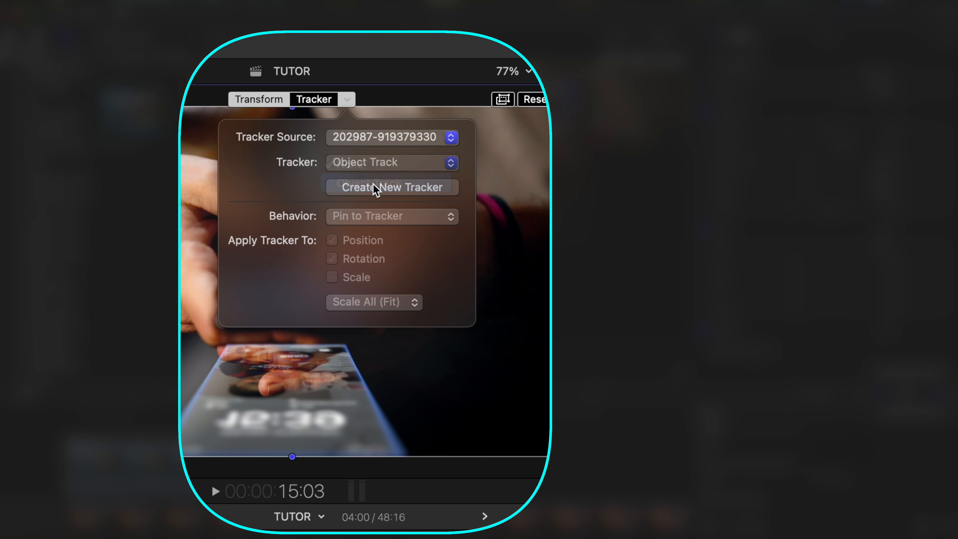
left_click(371, 183)
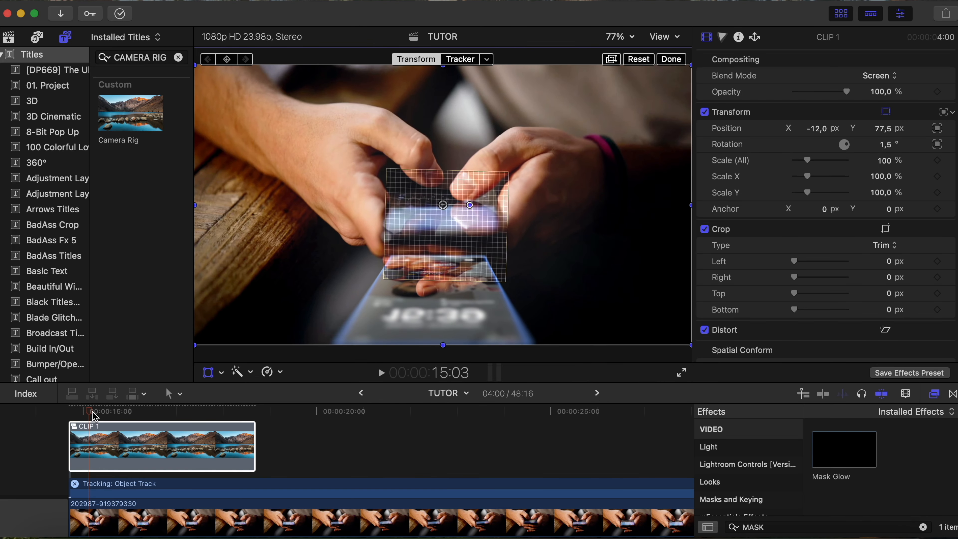
left_click(672, 60)
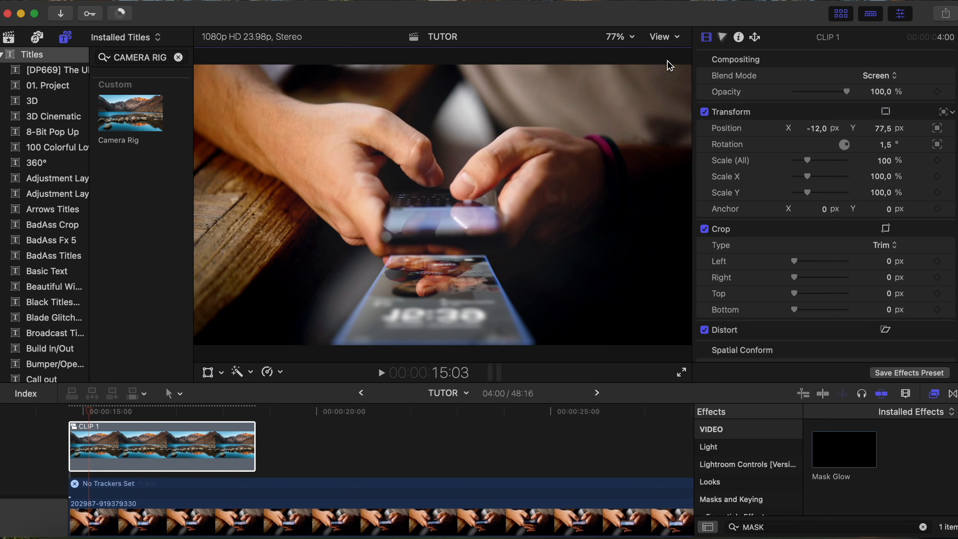
Play back CLIP 1 from its start to check how it follows the phone
left_click(72, 411)
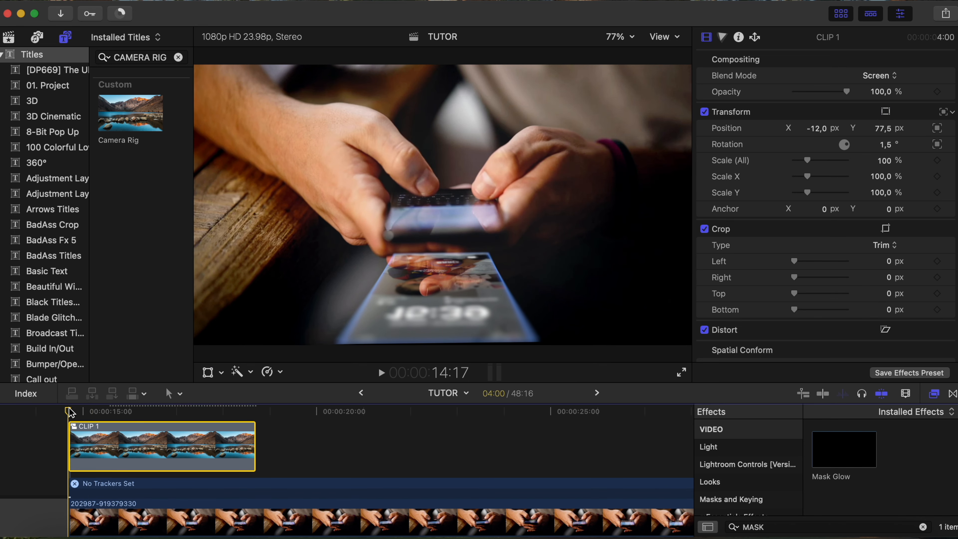
key("space")
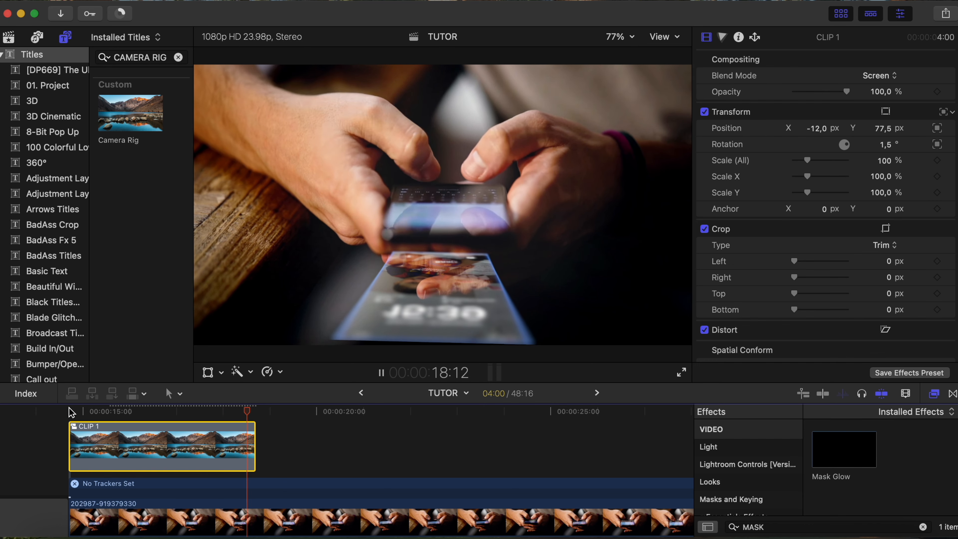
key("space")
left_click(167, 410)
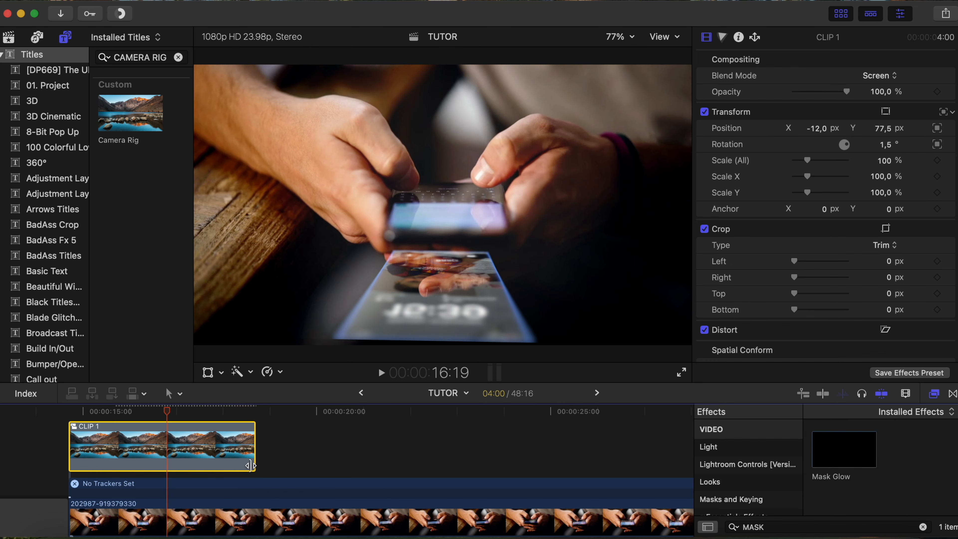
Split the hands clip at the end of CLIP 1 and select the portion after the cut
left_click(257, 410)
left_click(259, 506)
key("super+b")
left_click(312, 510)
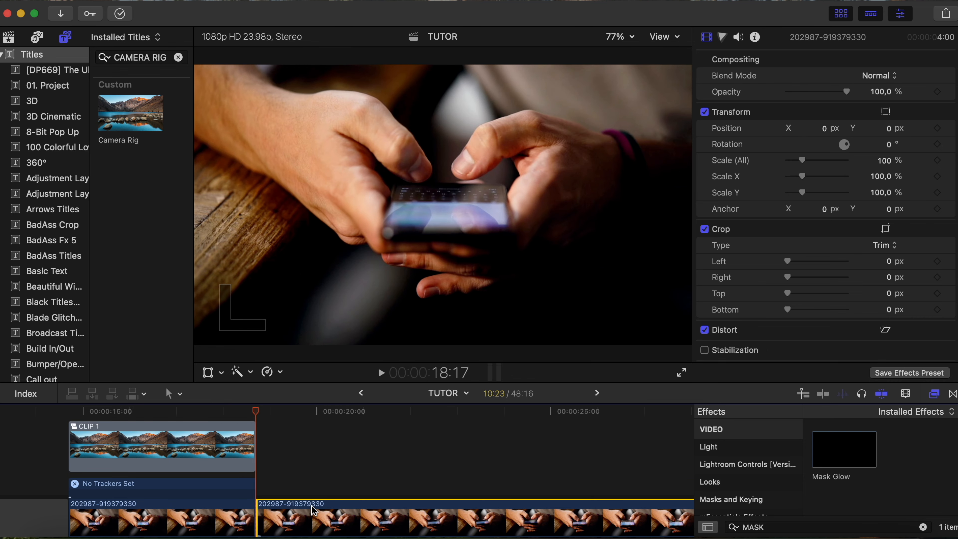
Delete the leftover portion of the hands clip after the cut at the end of CLIP 1
key("Delete")
left_click(313, 510)
scroll(314, 510, "down", 3)
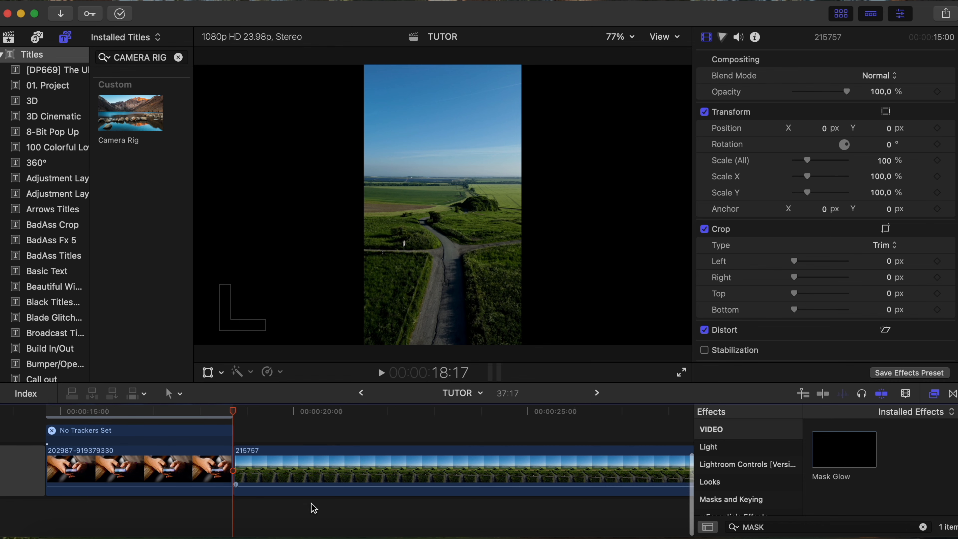
left_click(311, 413)
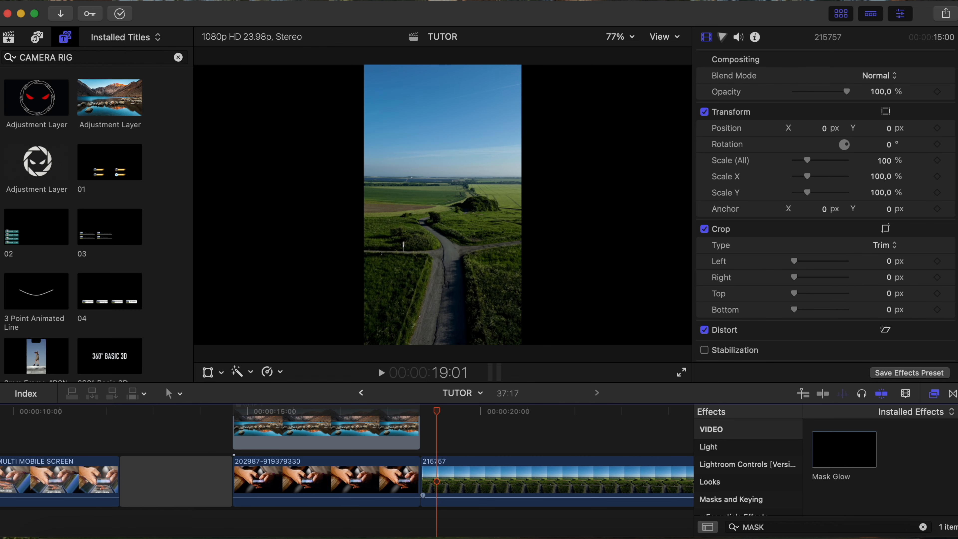
Review the finished holographic example in the MULTI MOBILE SCREEN clip around 5:22
scroll(421, 472, "left", 8)
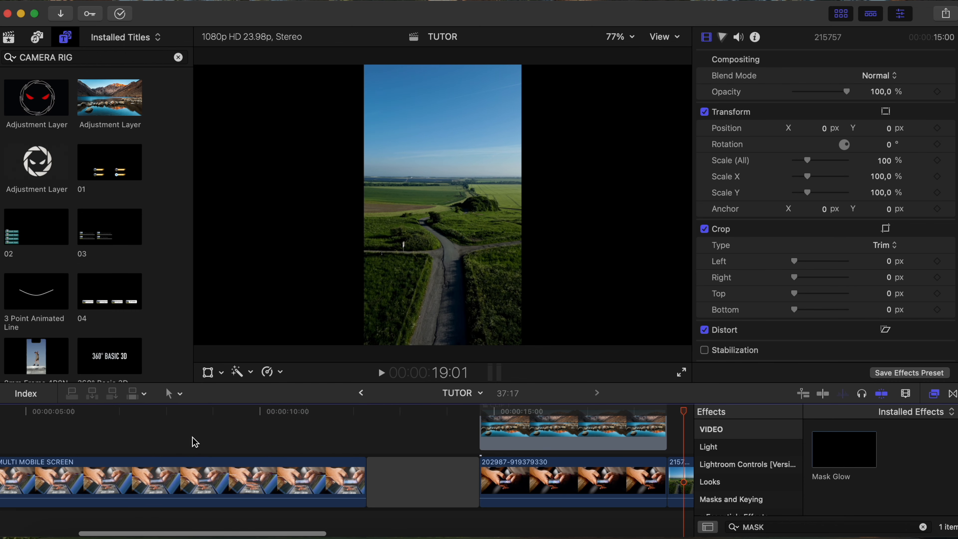
left_click(72, 419)
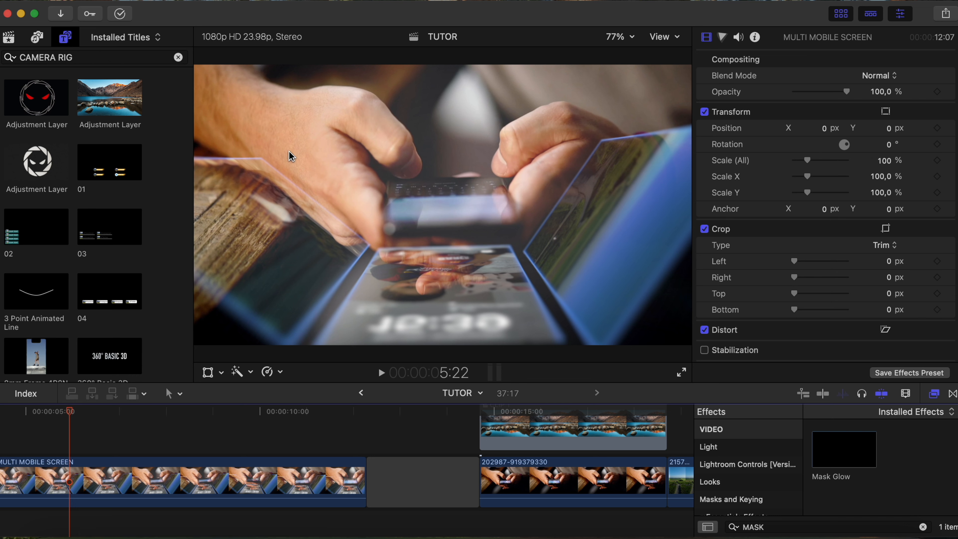
scroll(574, 416, "right", 5)
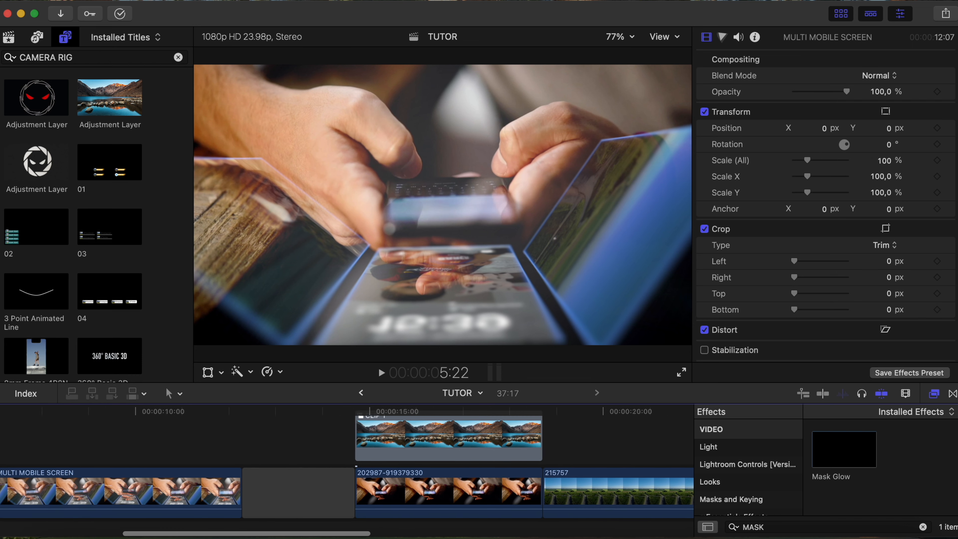
Select the vertical landscape clip 215757 after the hands clip and apply the Mask Glow effect to it
left_click(553, 410)
scroll(578, 489, "right", 3)
left_click(507, 482)
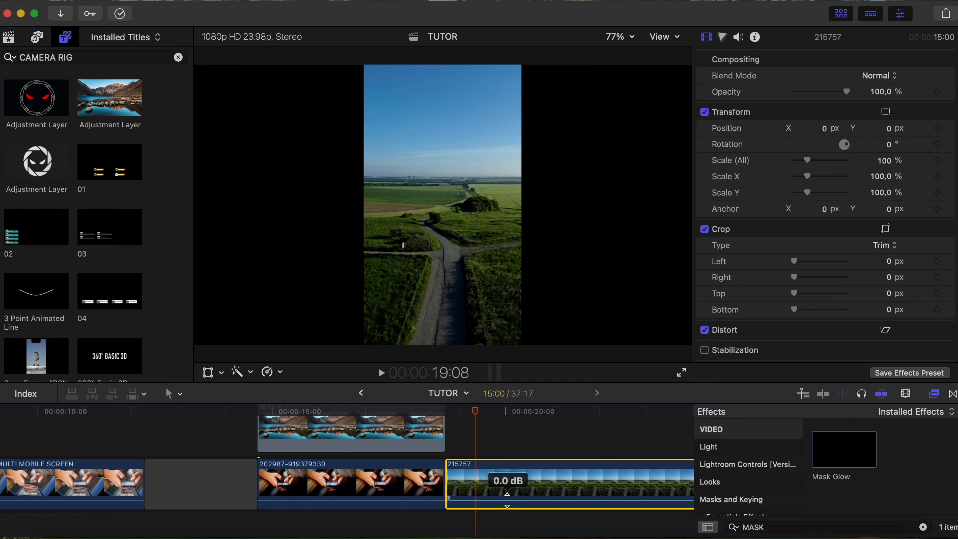
scroll(491, 487, "right", 4)
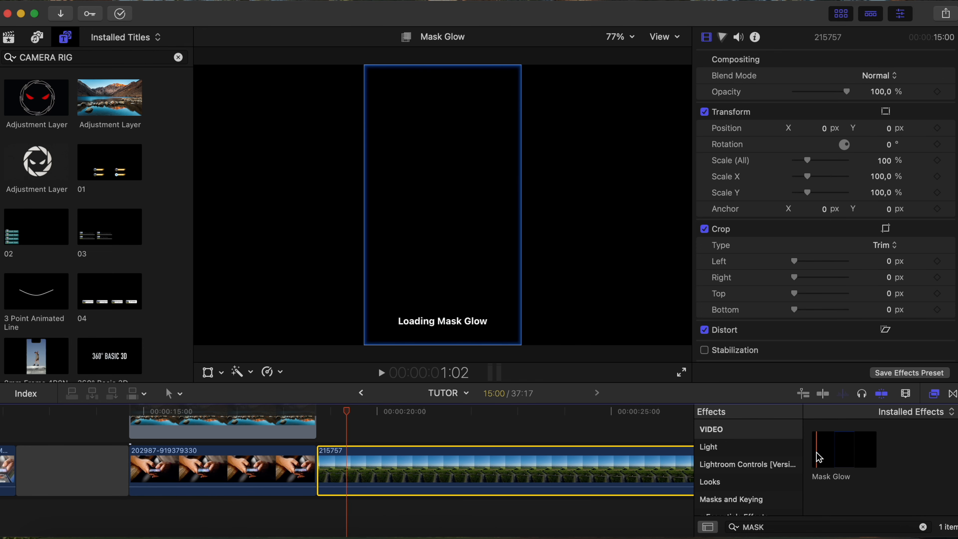
double_click(837, 464)
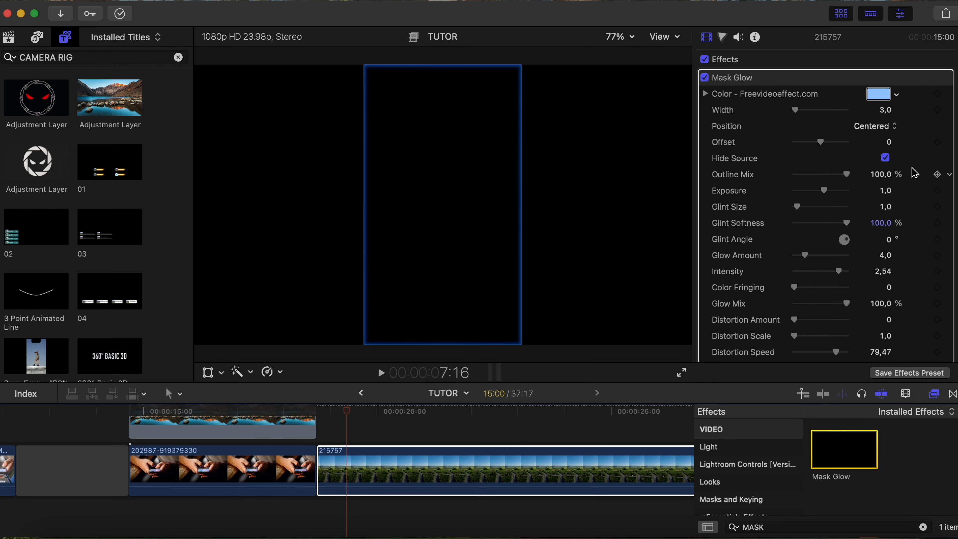
Turn off Hide Source in Mask Glow and set the outline width to 12
left_click(886, 157)
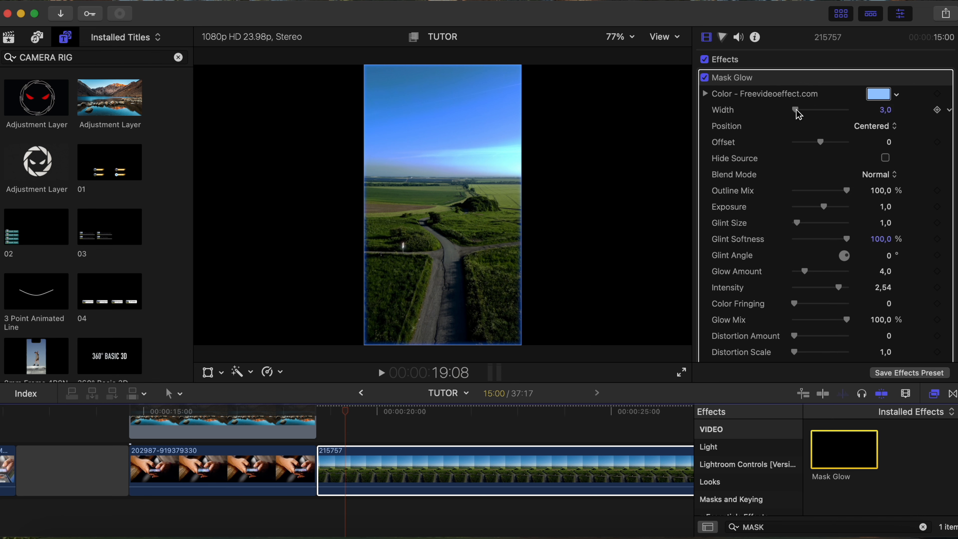
left_click_drag(798, 114, 802, 114)
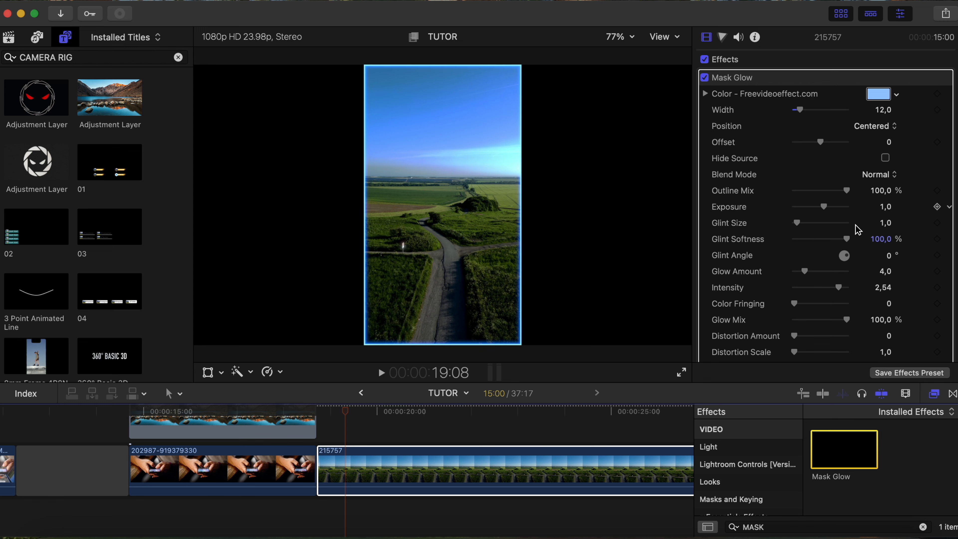
scroll(867, 246, "down", 2)
scroll(868, 246, "up", 3)
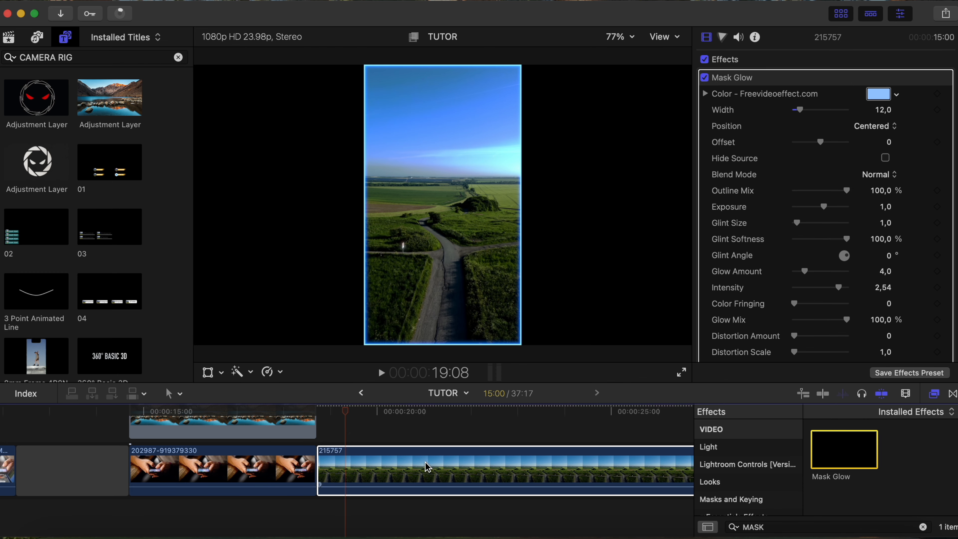
Collapse the Mask Glow parameters and set clip 215757's opacity to 34,59 %
left_click(377, 471)
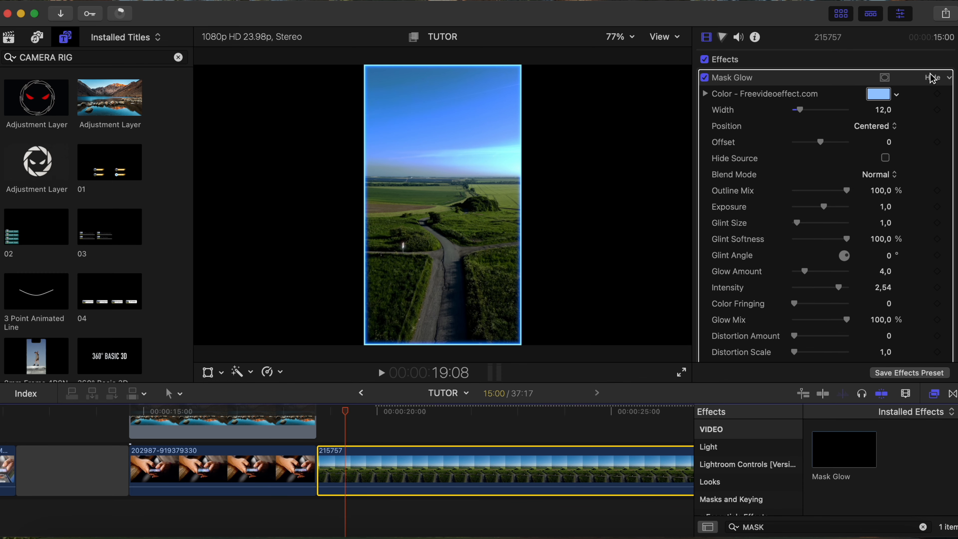
left_click(933, 77)
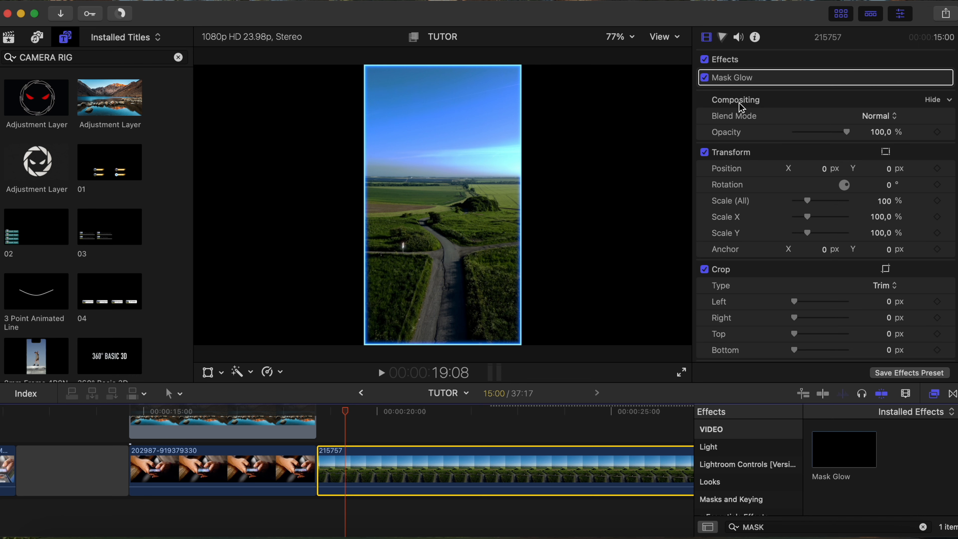
left_click_drag(850, 136, 821, 133)
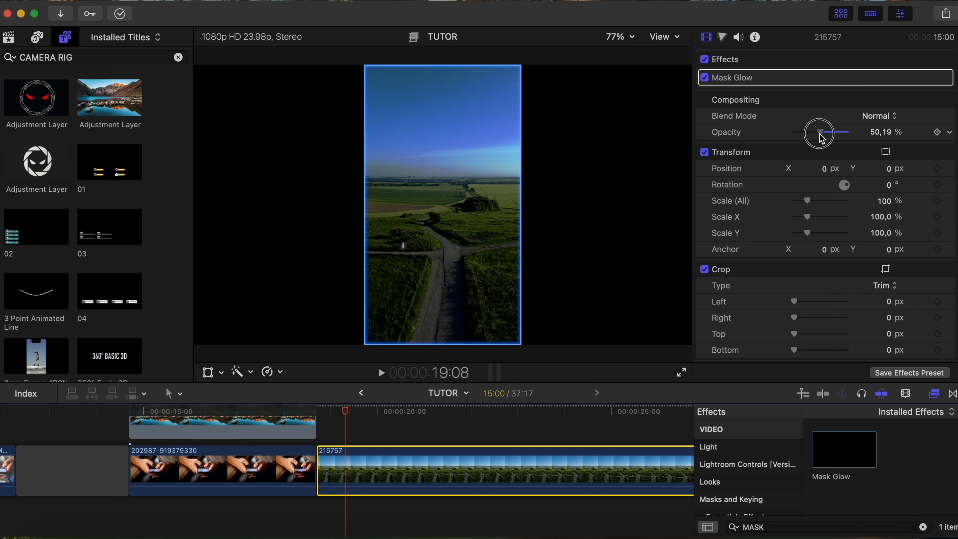
left_click(880, 132)
type("34")
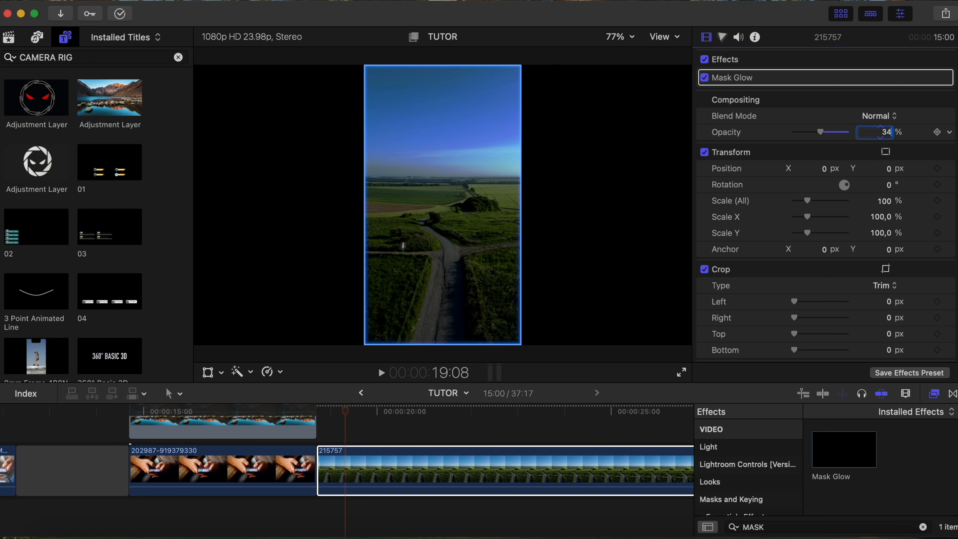
type(",5")
key("Return")
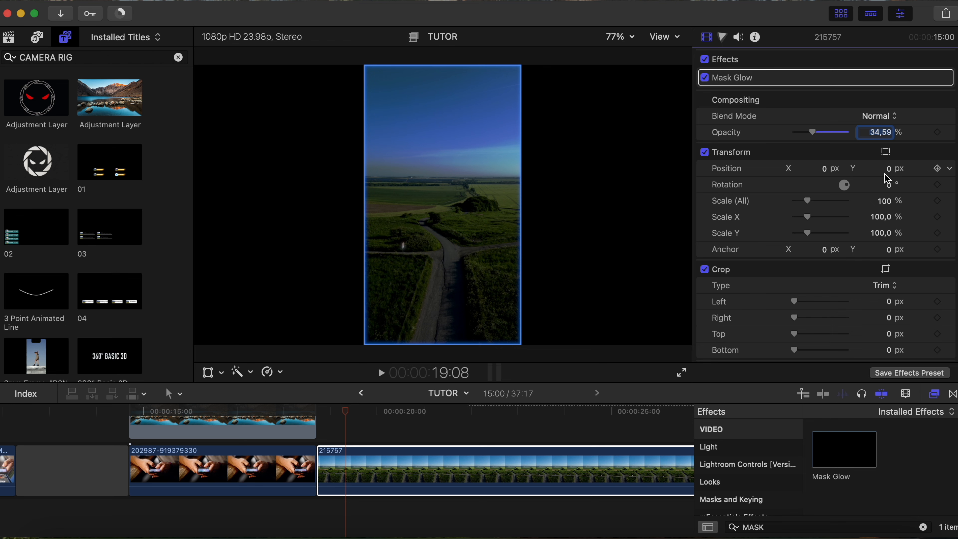
Scale clip 215757 uniformly to 74 %
scroll(901, 189, "down", 2)
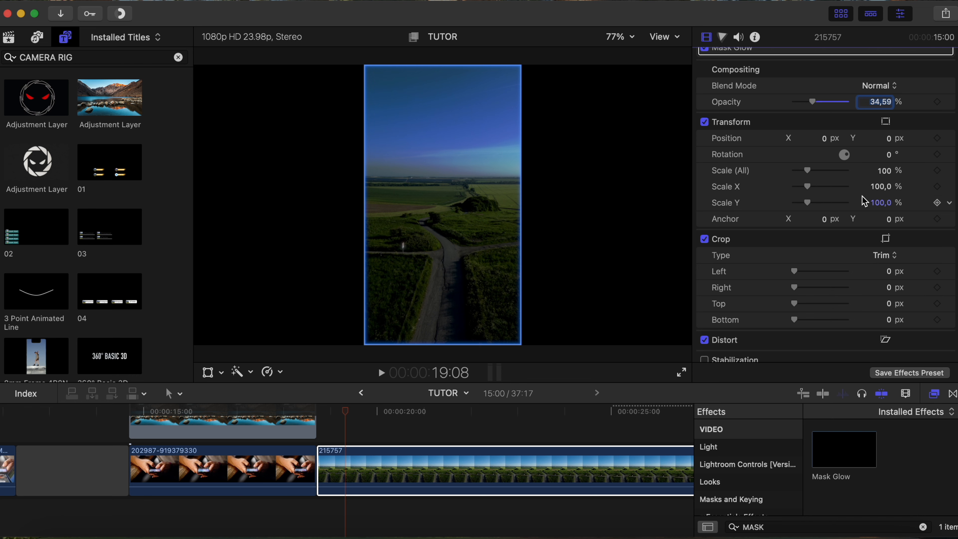
left_click(887, 172)
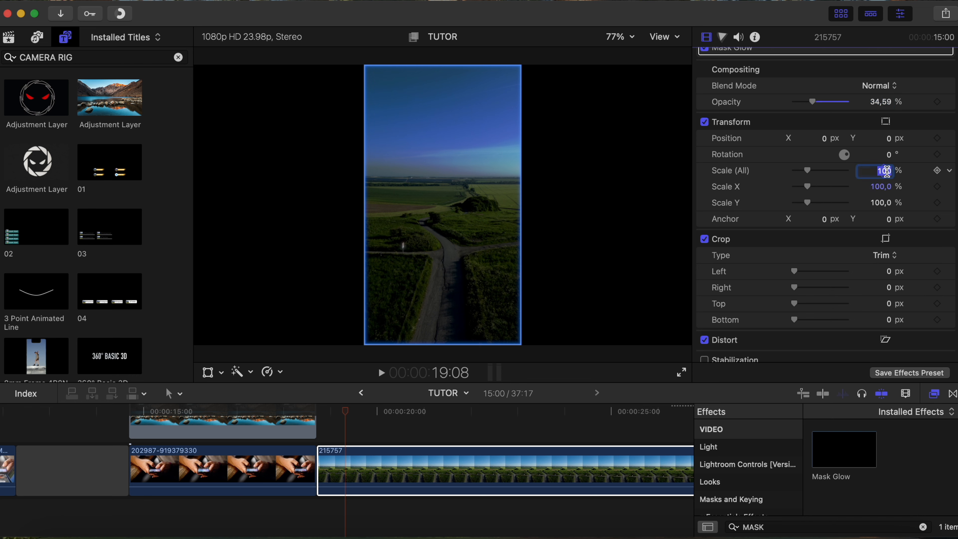
type("74")
key("Return")
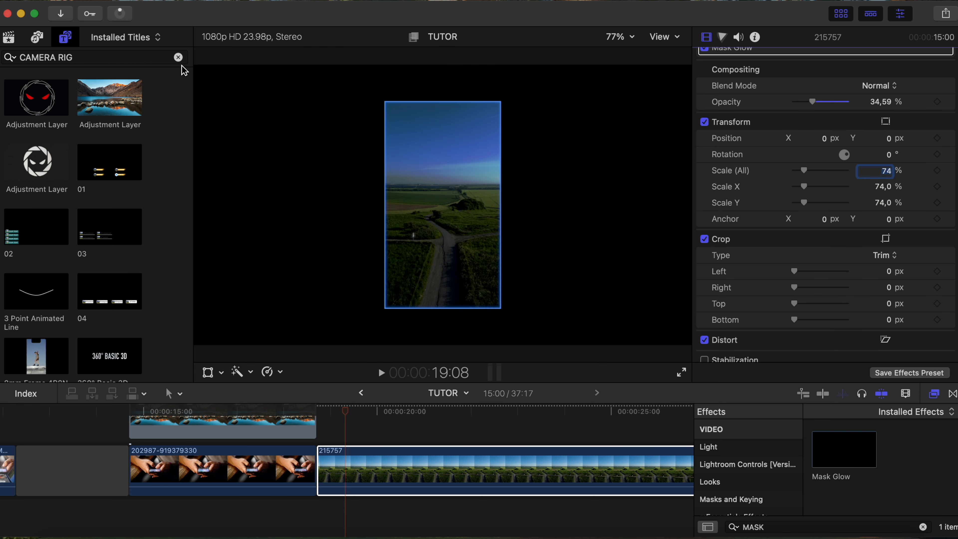
Search the titles for CAMERA RIG and place the Camera Rig title above the start of clip 215757
left_click(90, 57)
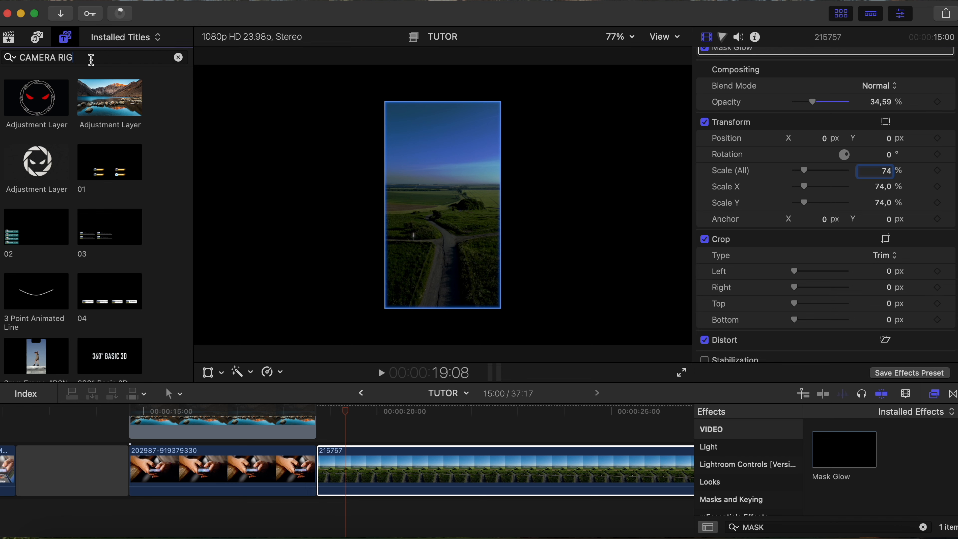
key("BackSpace")
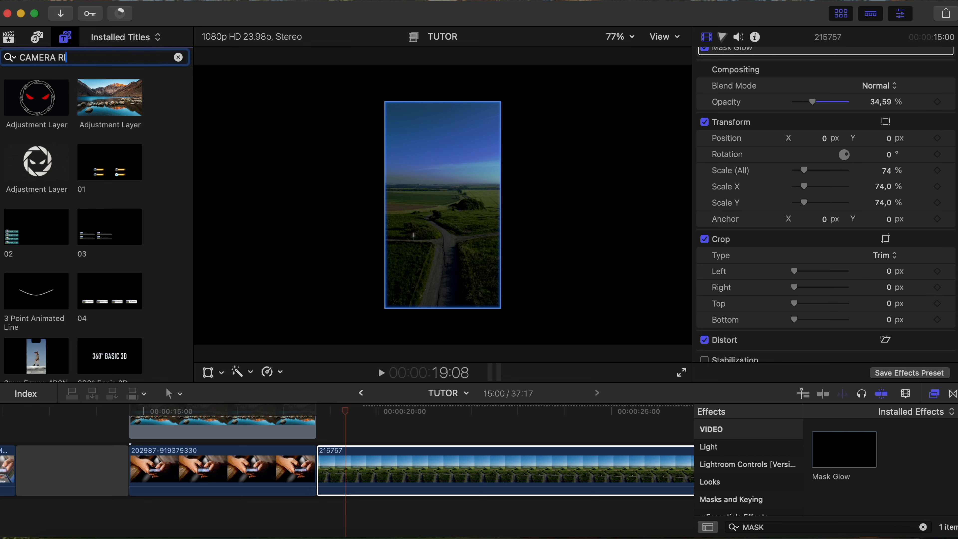
type("G")
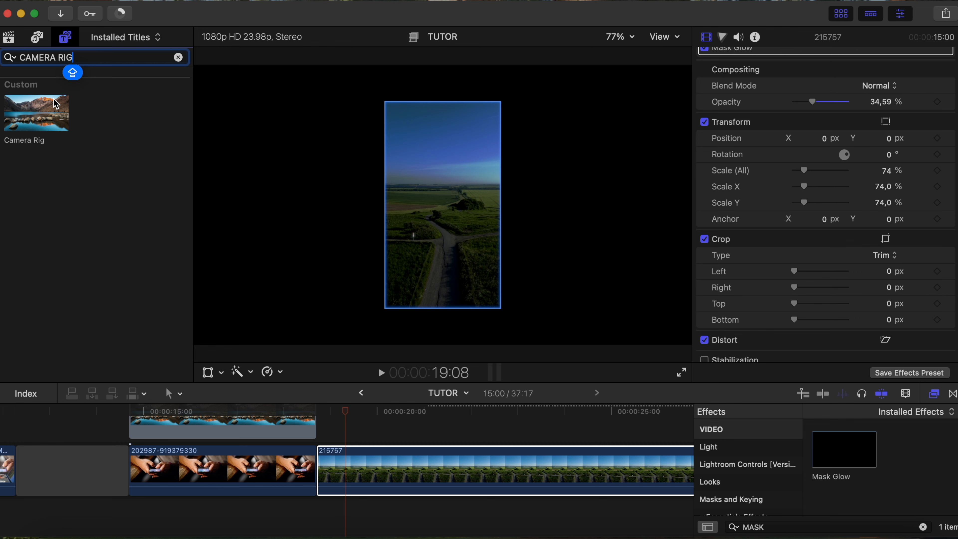
left_click_drag(38, 115, 337, 433)
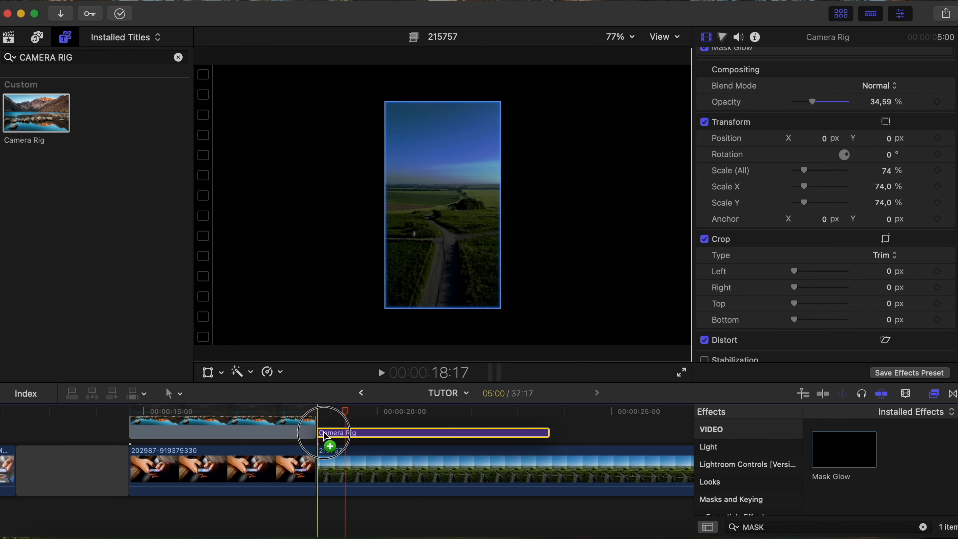
Extend the Camera Rig title to the end of clip 215757, for a duration of 15:00
scroll(563, 434, "right", 5)
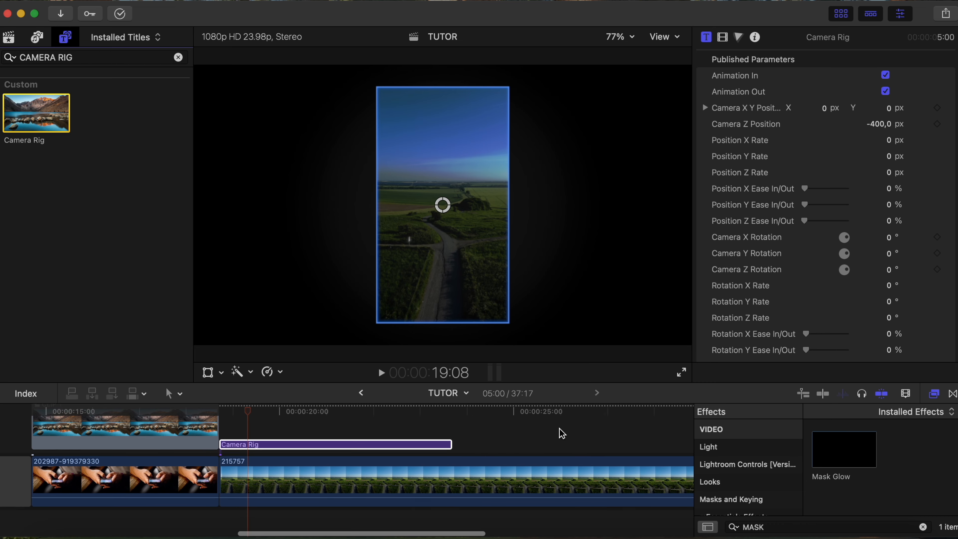
left_click_drag(451, 444, 631, 443)
scroll(453, 425, "right", 8)
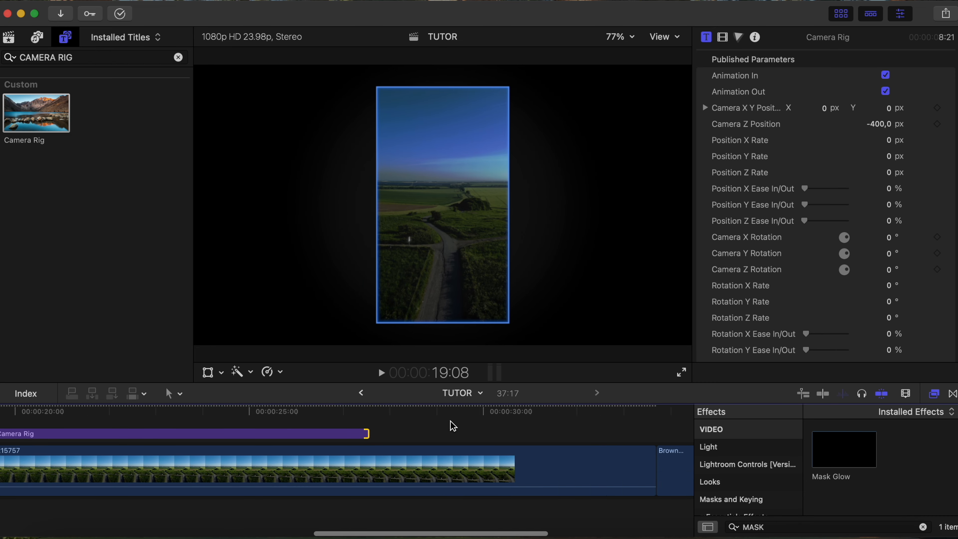
scroll(453, 426, "right", 2)
left_click_drag(557, 433, 633, 433)
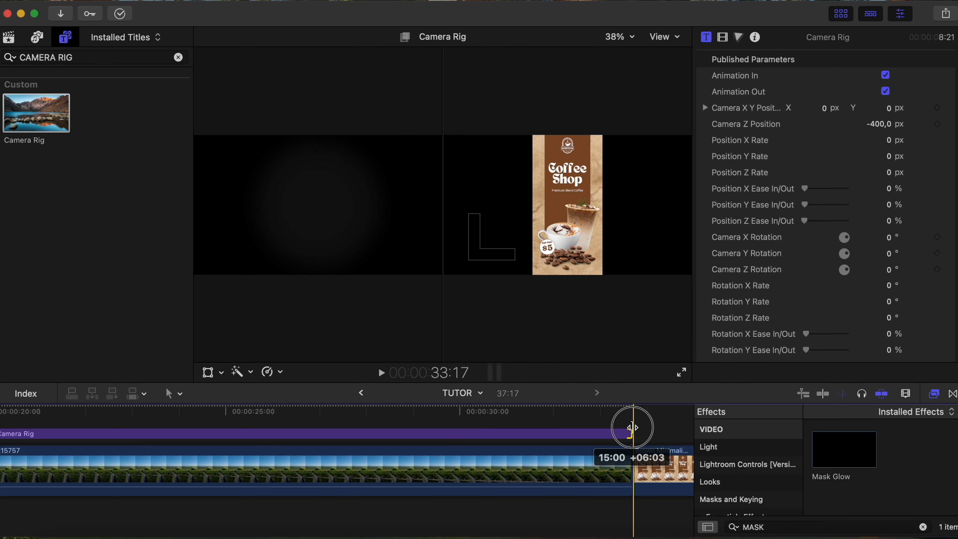
scroll(369, 449, "left", 10)
scroll(370, 449, "right", 2)
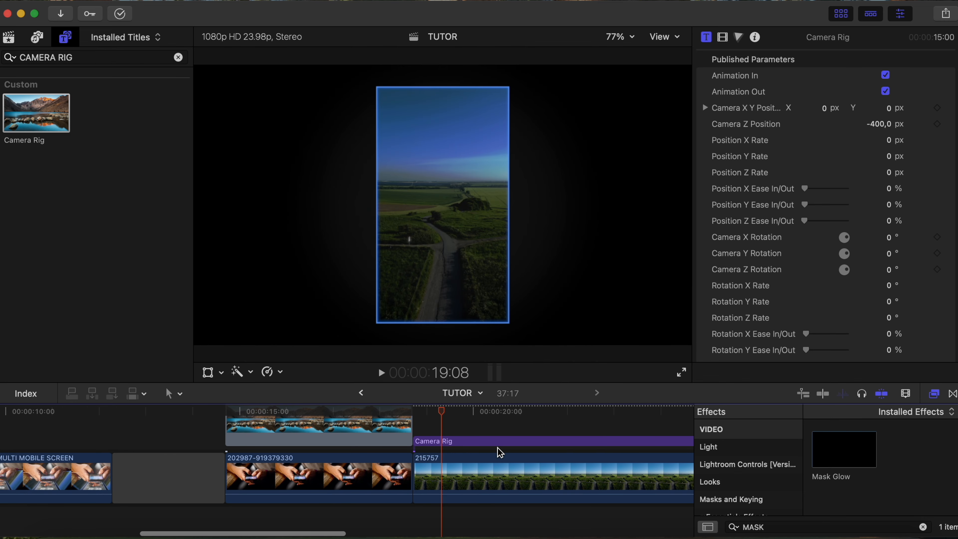
Combine the Camera Rig title and clip 215757 into a compound clip named CLIP 2
left_click_drag(484, 429, 487, 468)
right_click(485, 473)
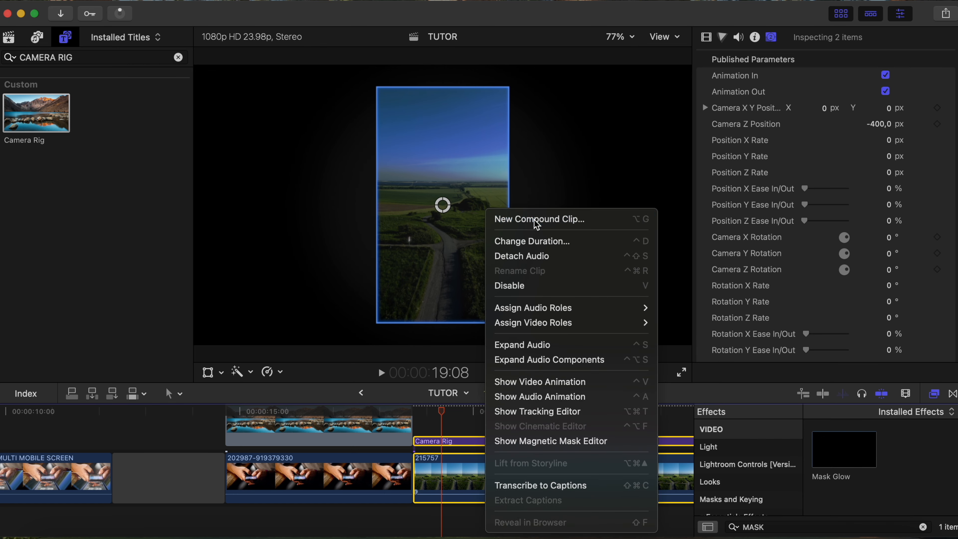
left_click(534, 219)
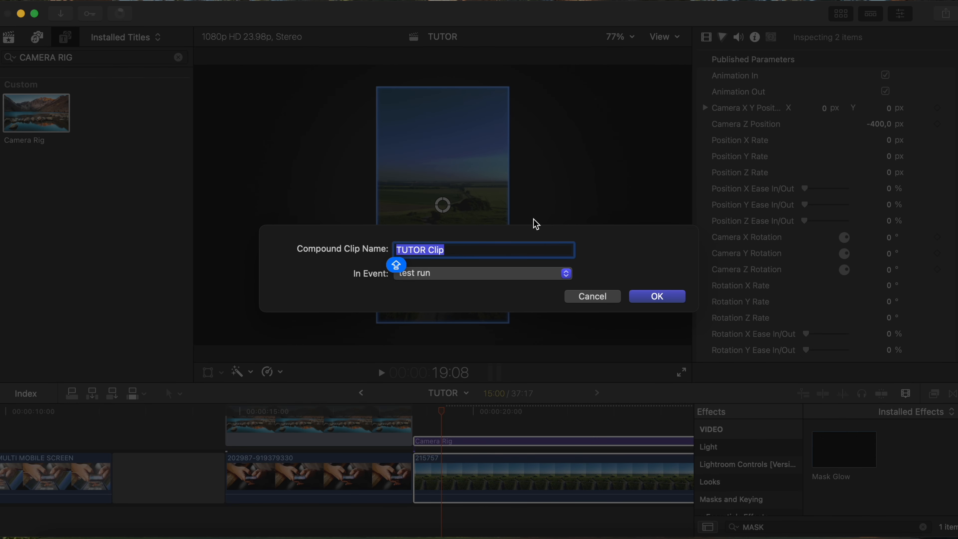
type("CLIP")
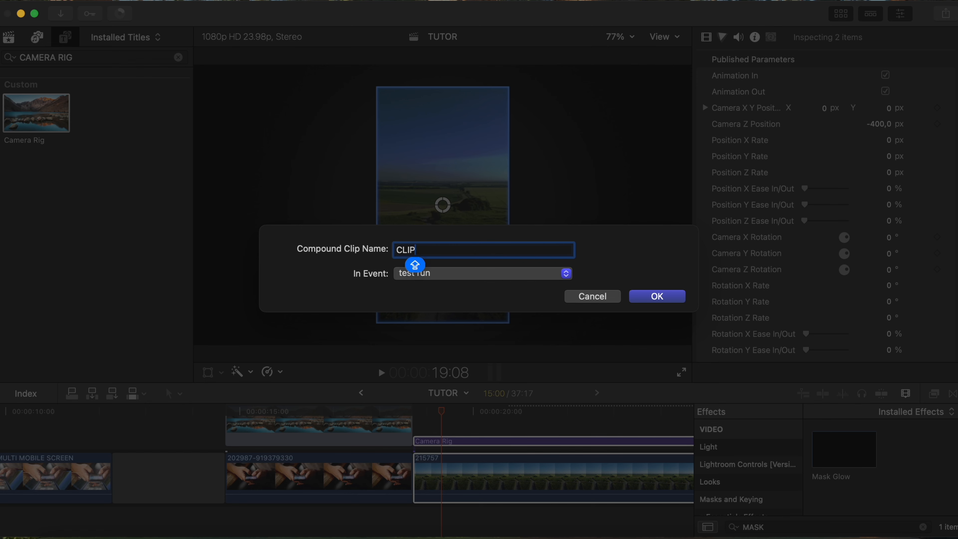
type(" 2")
key("Return")
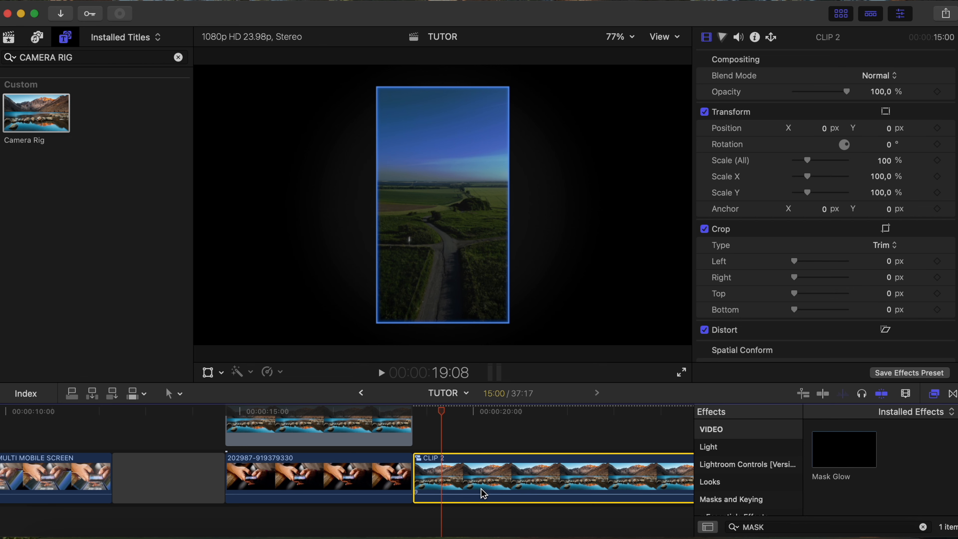
Open CLIP 2 for editing and turn off Animation In and Animation Out on its Camera Rig title
double_click(480, 473)
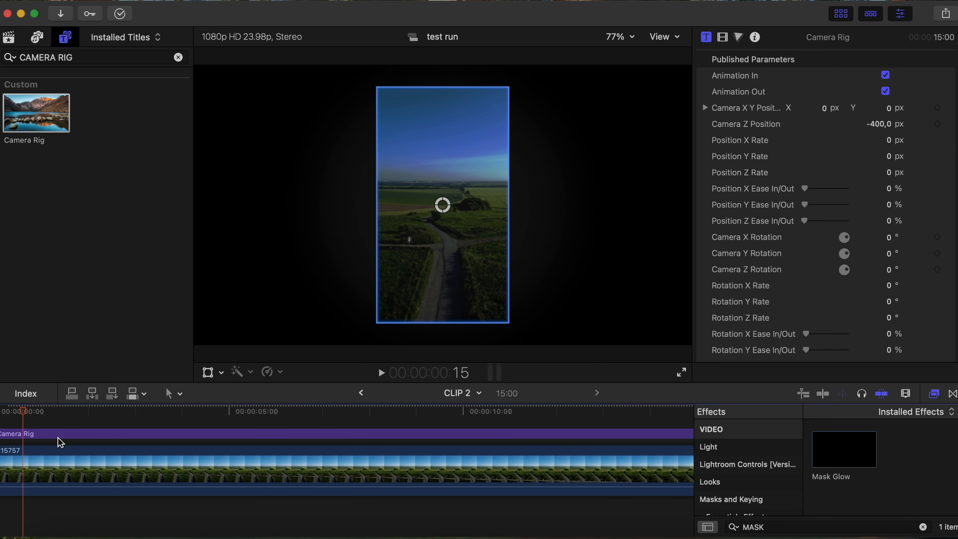
left_click(65, 435)
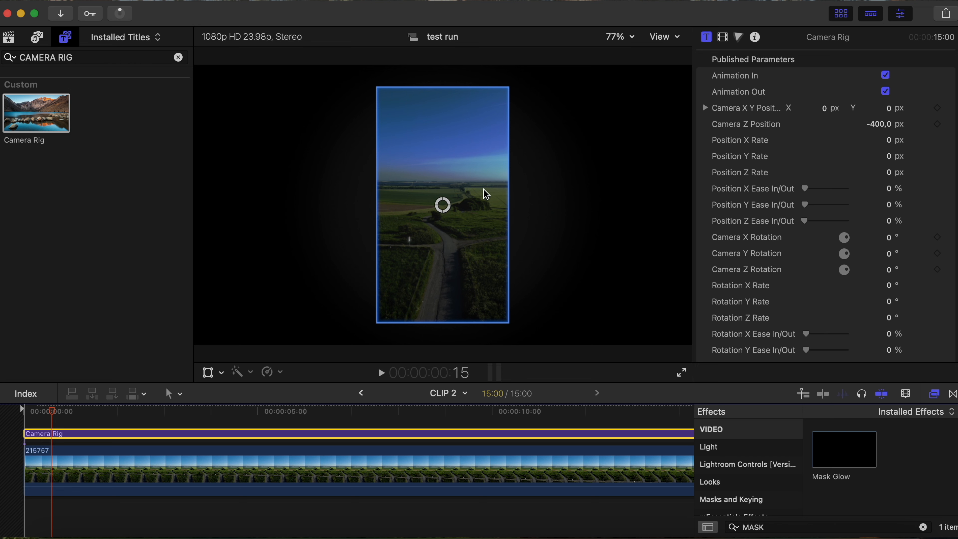
left_click(885, 75)
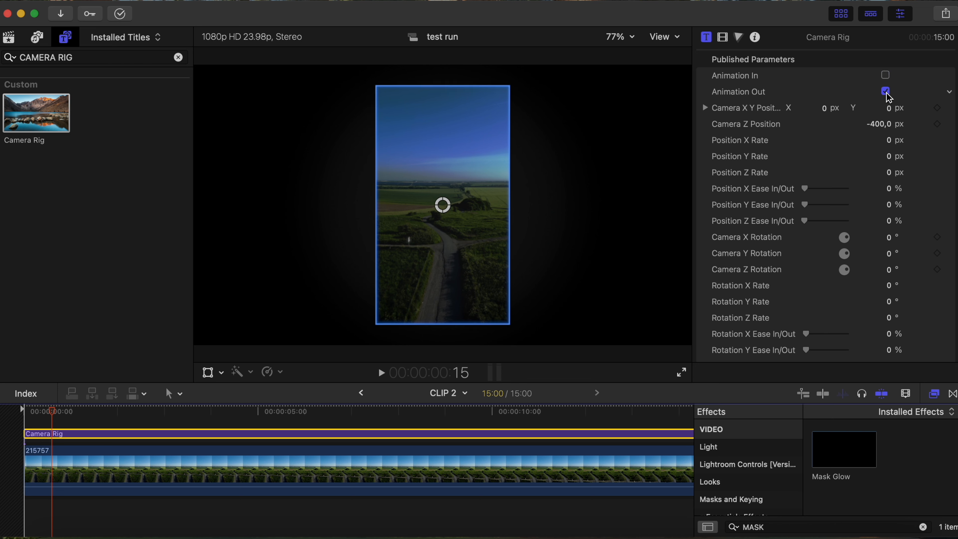
left_click(886, 91)
scroll(894, 164, "down", 2)
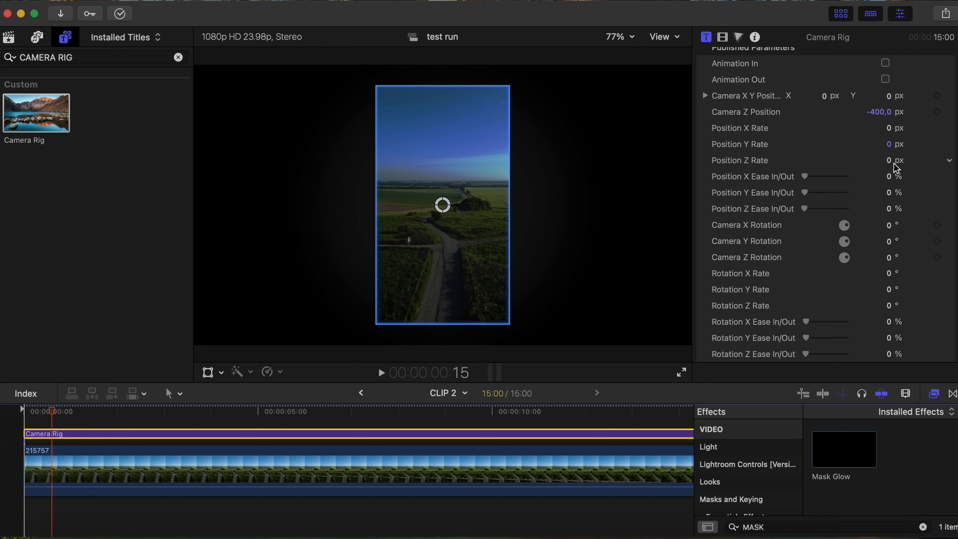
Set the Camera Rig title's camera position to X 0,28 px and Y -0,42 px
left_click(825, 80)
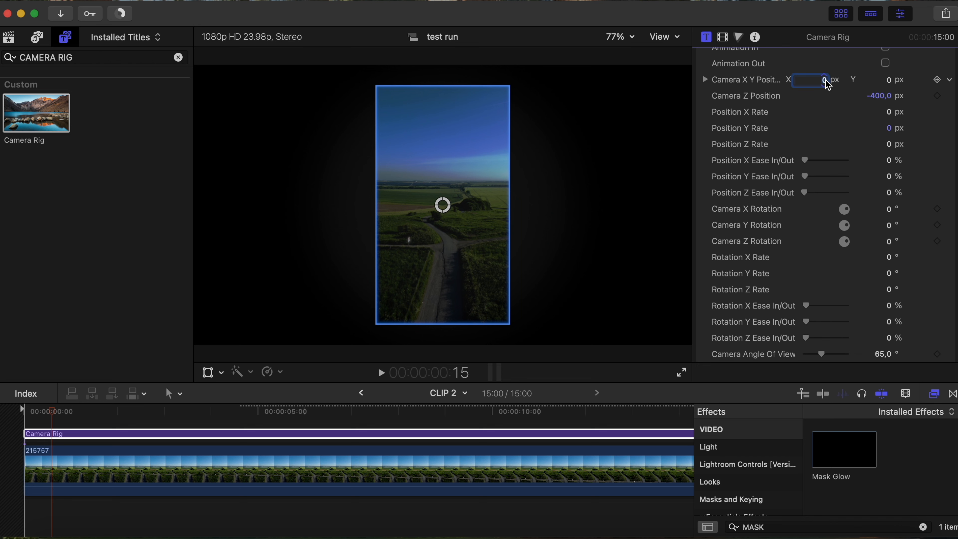
type("0,")
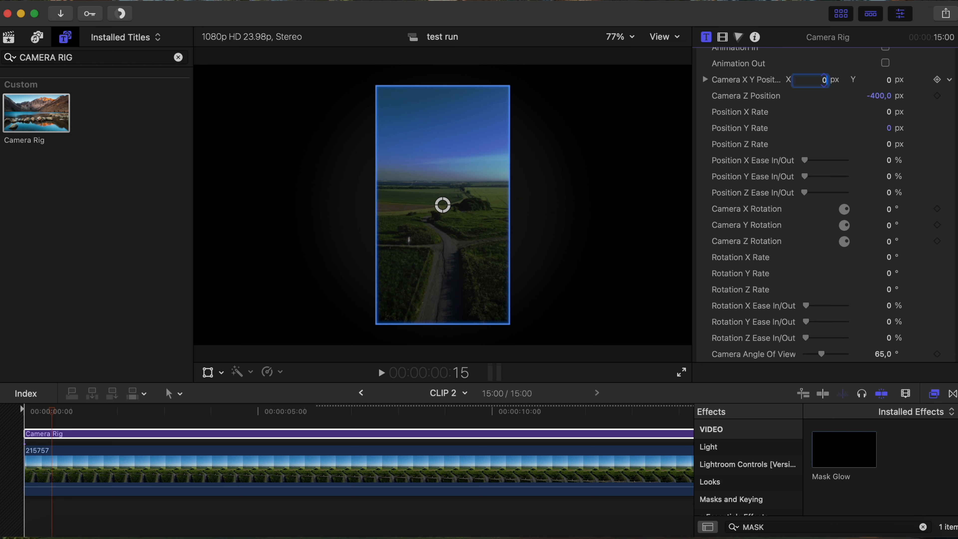
type("28")
left_click(888, 80)
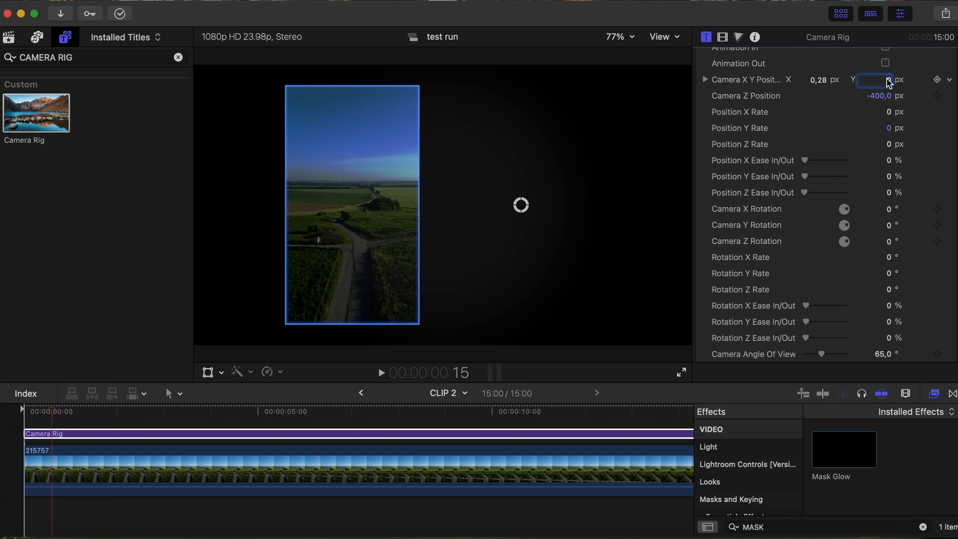
key("Caps_Lock")
type("-0,42")
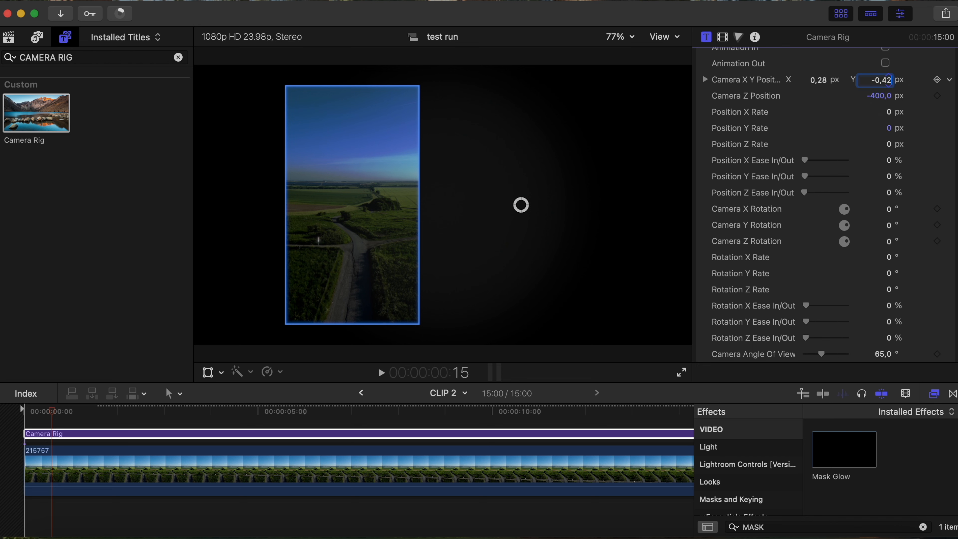
key("Caps_Lock")
key("Return")
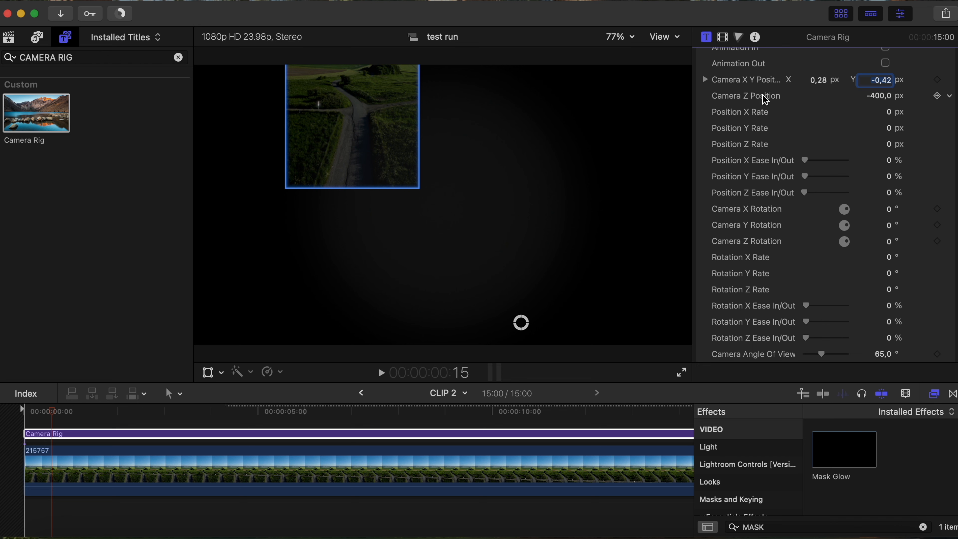
Set the Camera Rig title's Camera Z Position to -543,0 px
left_click(880, 96)
left_click(876, 100)
left_click(884, 96)
key("BackSpace")
key("BackSpace")
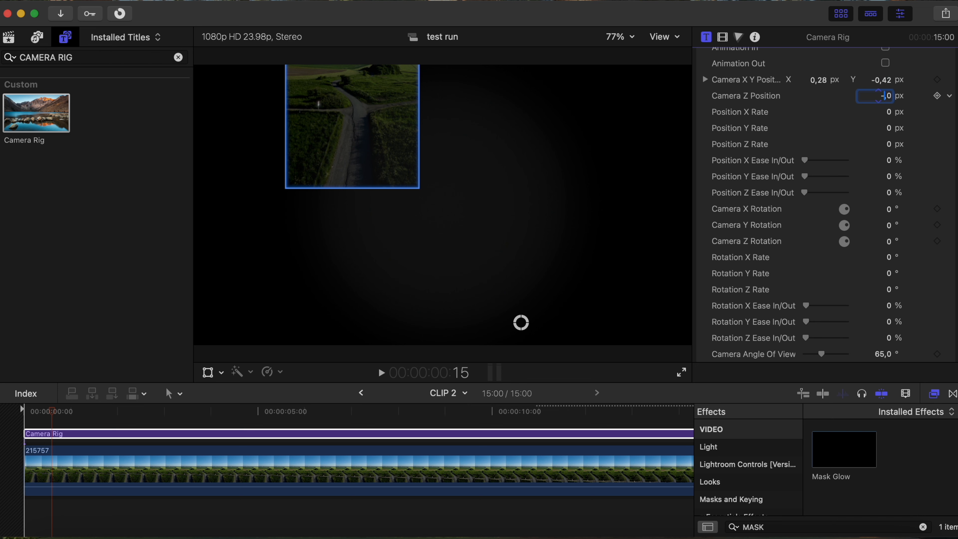
type("543,")
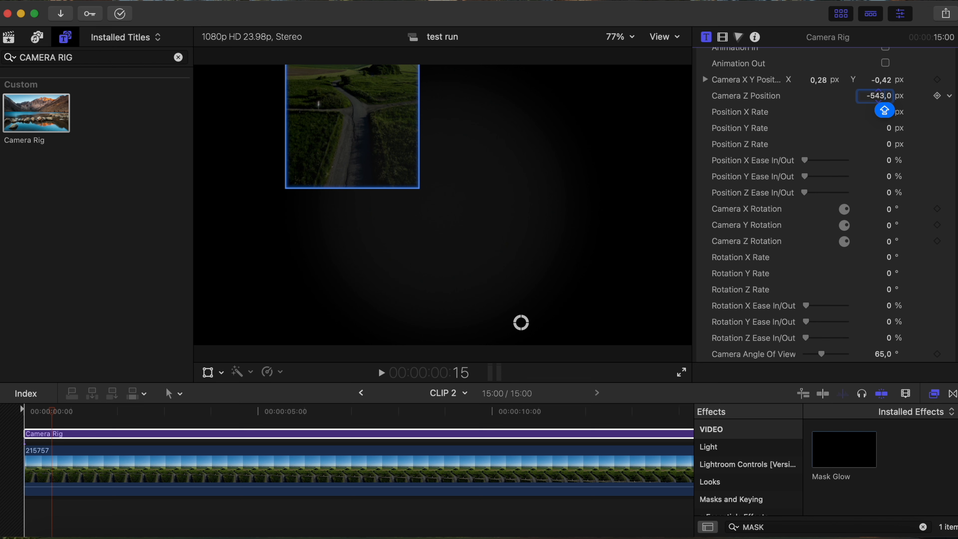
type("0")
key("BackSpace")
key("Return")
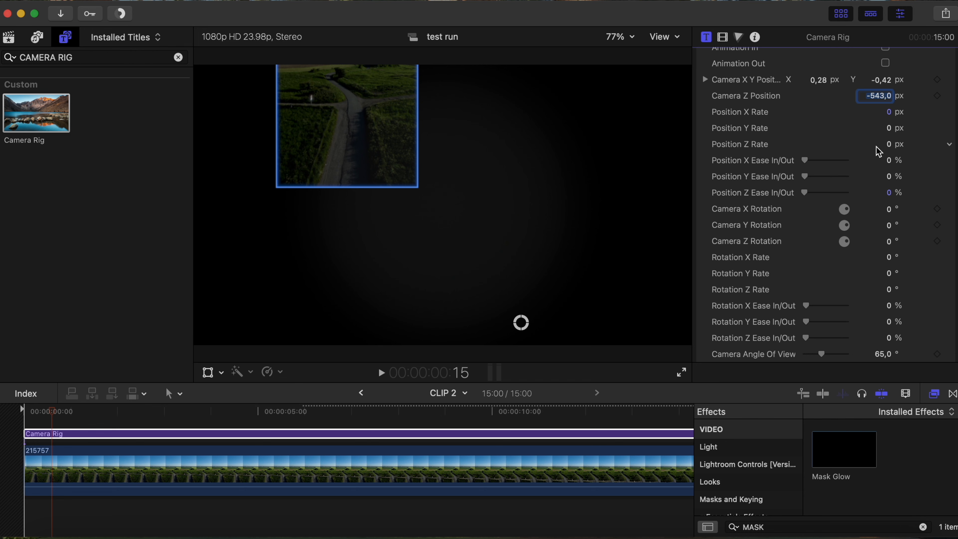
Set the Camera Rig title's Camera X Rotation to 265,4° and Camera Y Rotation to 42,0°
scroll(882, 223, "down", 3)
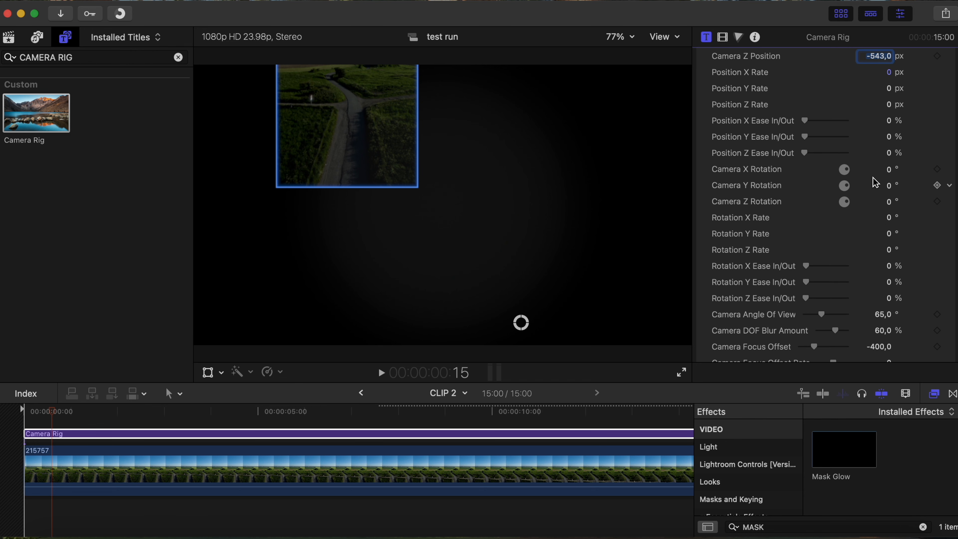
left_click(889, 170)
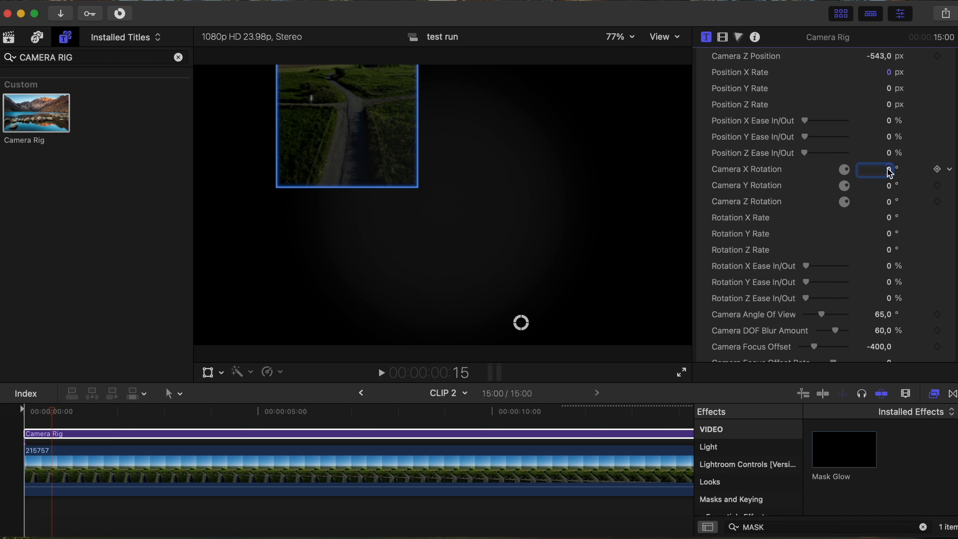
key("shift")
type("265")
key("shift")
type("5,4")
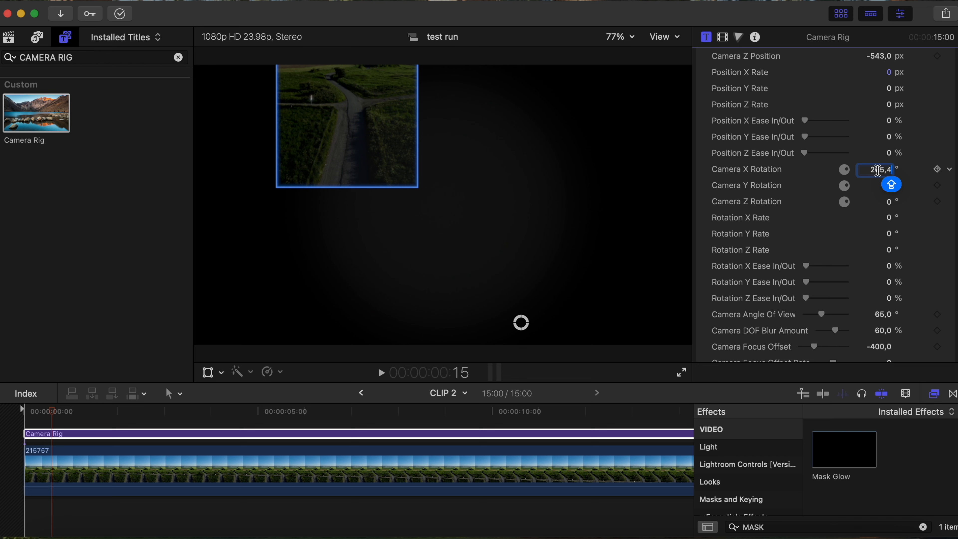
key("Return")
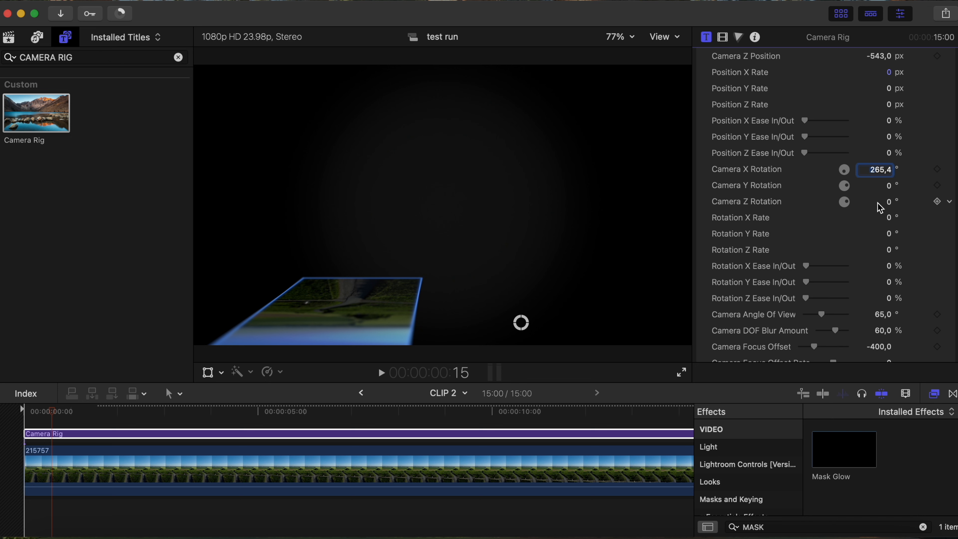
left_click(889, 187)
type("4")
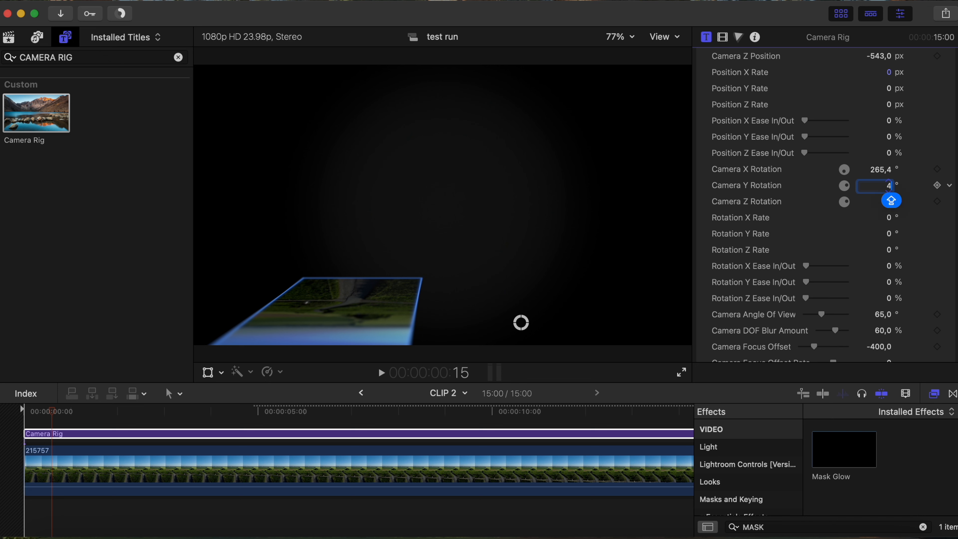
type("2")
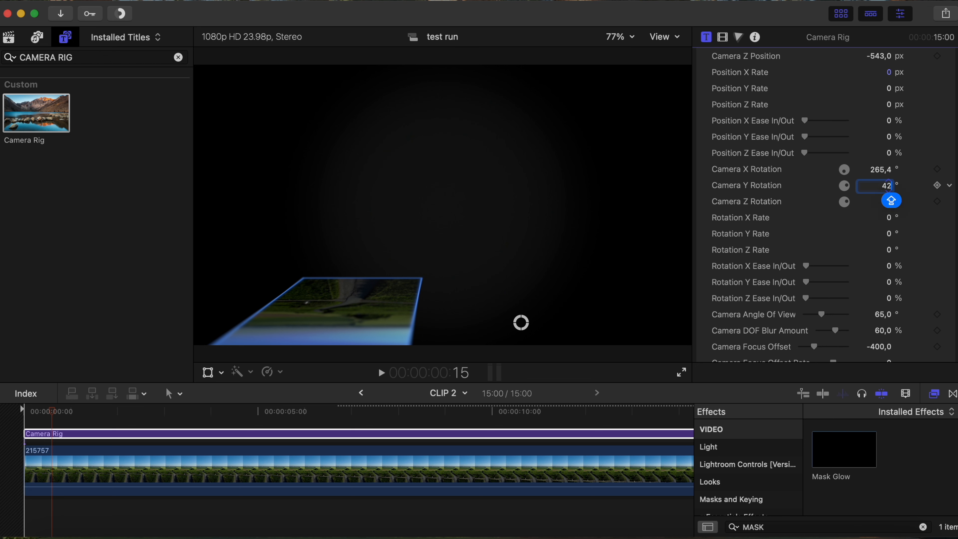
key("Return")
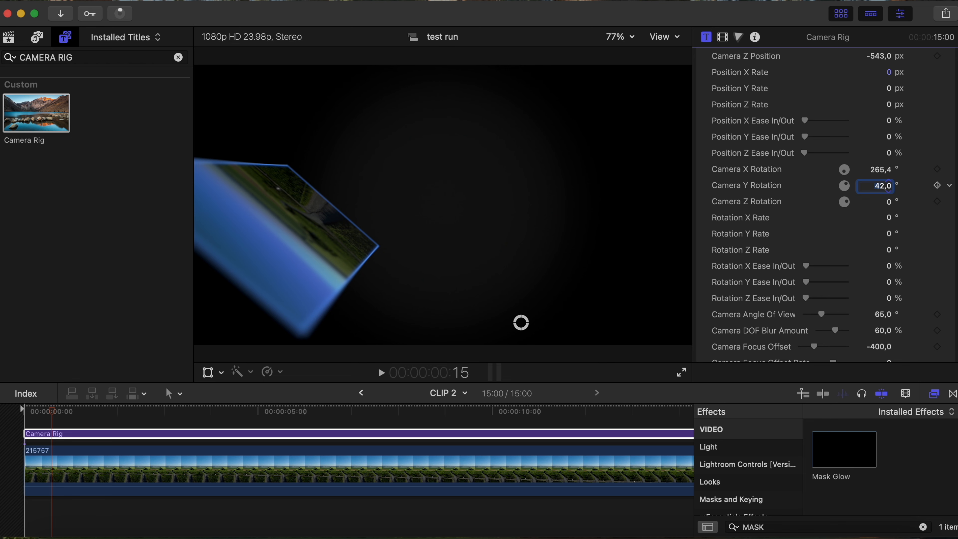
Return to the TUTOR project, cut CLIP 2 at the end of CLIP 1 (18:17), and delete the excess part
left_click(361, 393)
left_click(452, 422)
left_click(485, 523)
left_click_drag(486, 523, 291, 412)
left_click(416, 411)
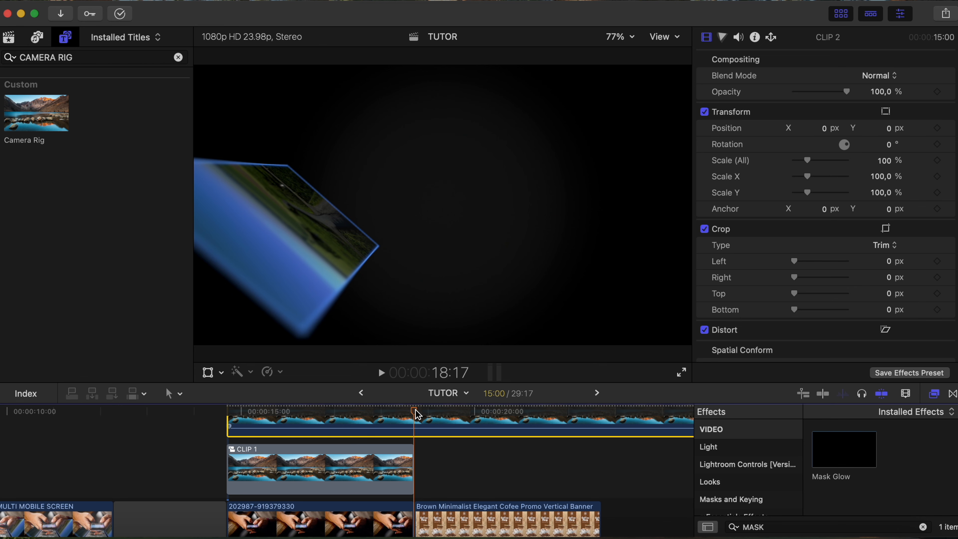
key("super+b")
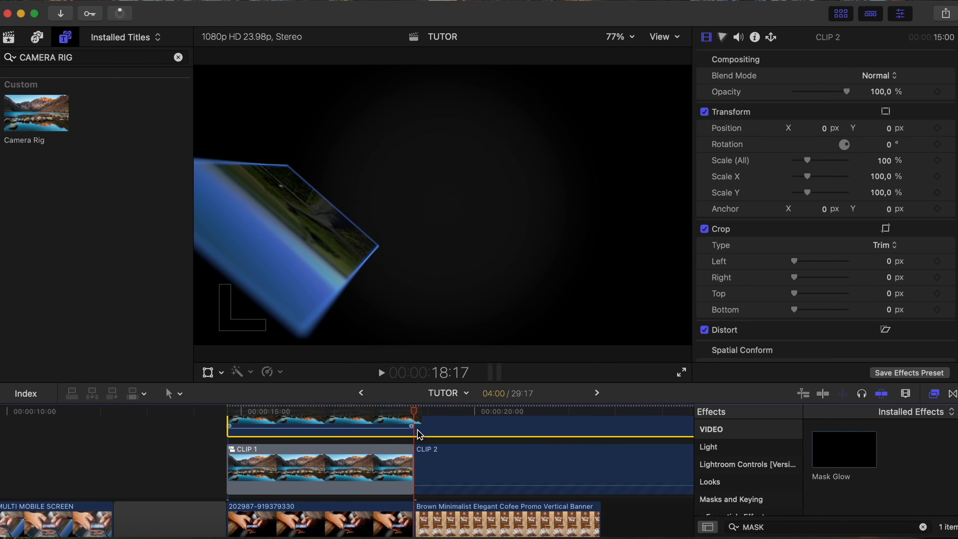
left_click(445, 466)
key("Delete")
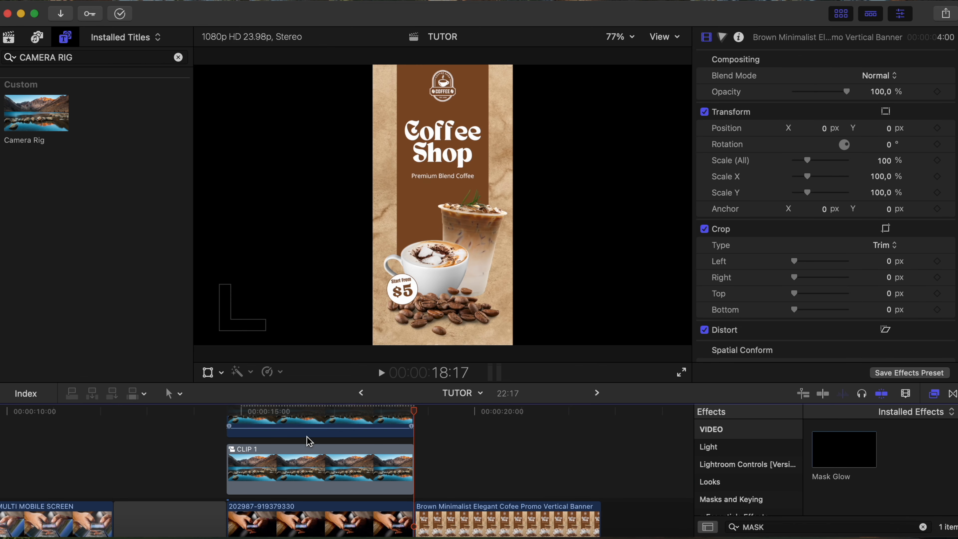
Set CLIP 2's blend mode to Screen and scrub through the hands footage to check the blend
scroll(307, 436, "up", 3)
scroll(307, 435, "left", 2)
left_click(331, 412)
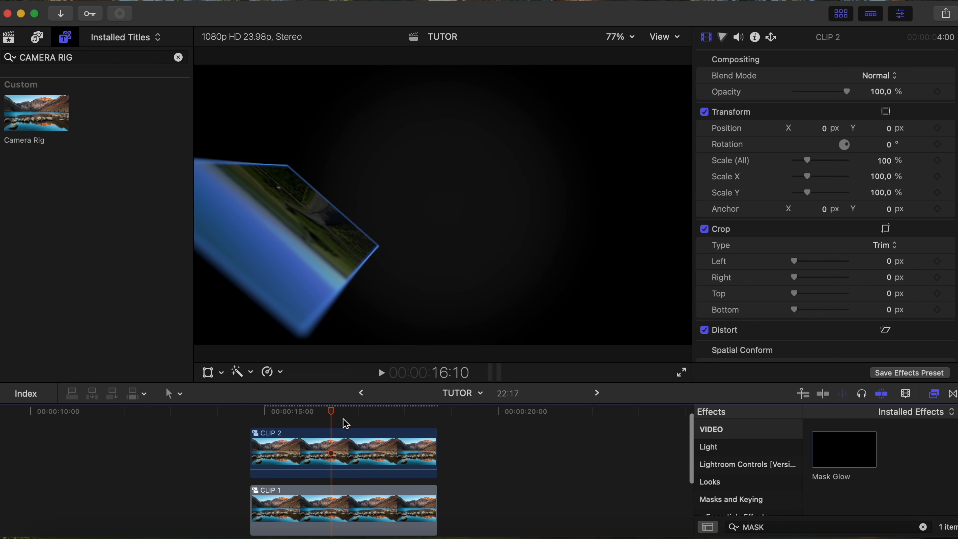
left_click(337, 445)
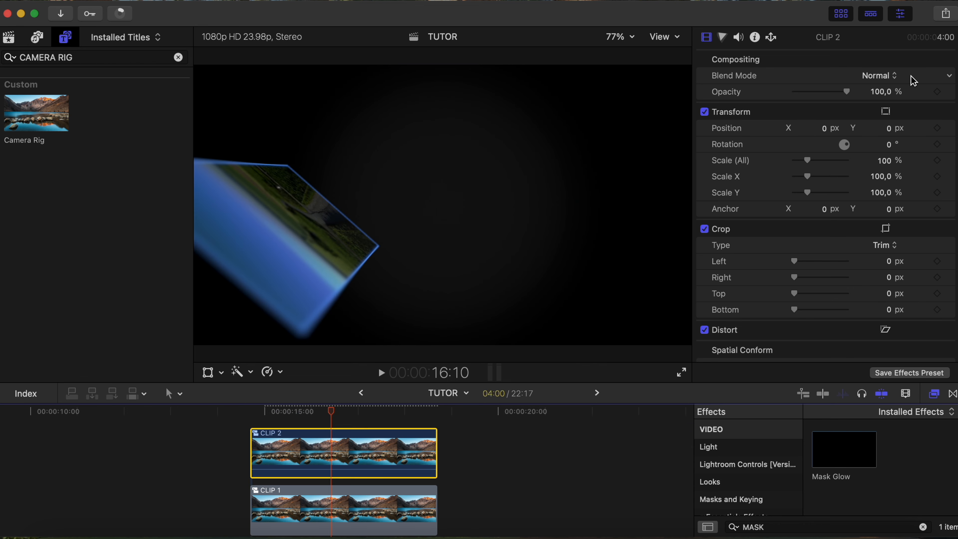
left_click(893, 76)
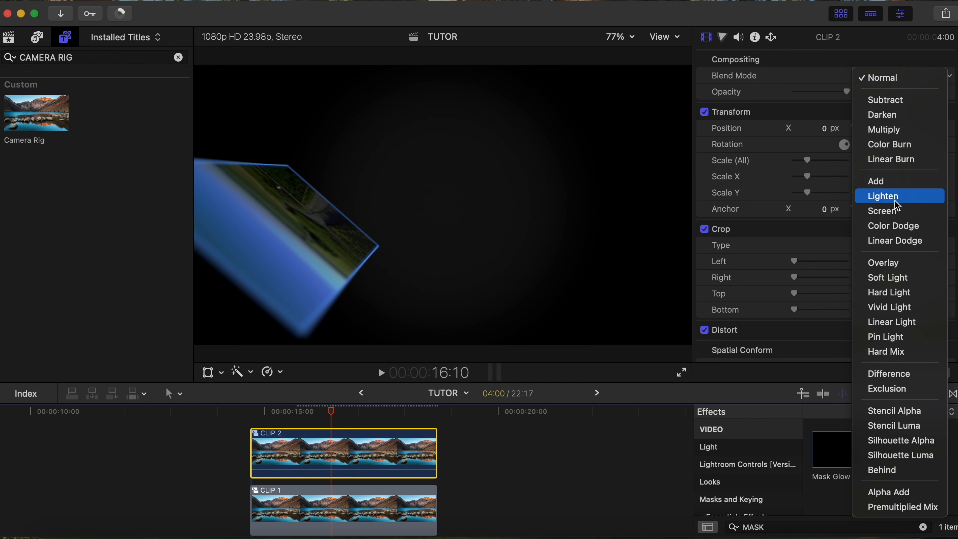
left_click(892, 209)
scroll(278, 453, "right", 3)
left_click_drag(278, 408, 329, 413)
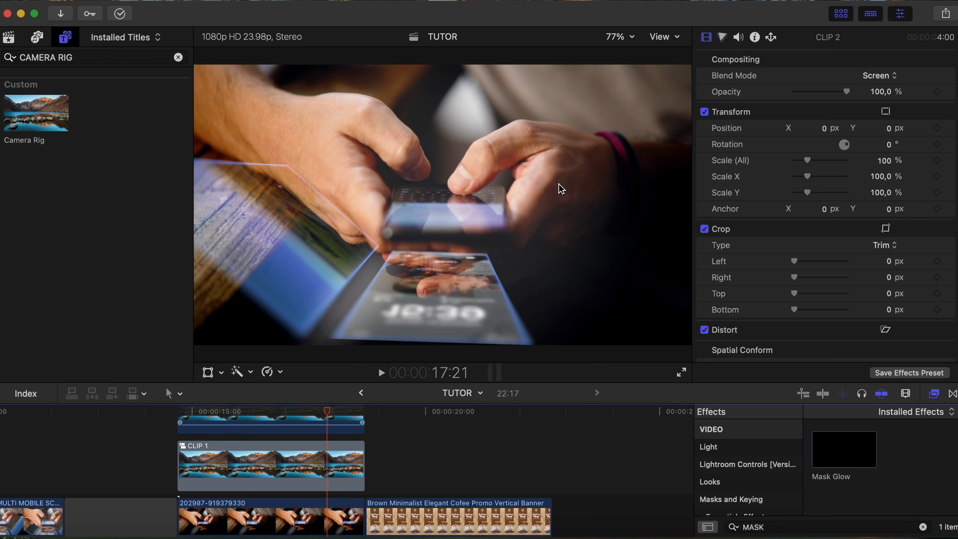
left_click_drag(327, 417, 275, 408)
scroll(272, 479, "down", 3)
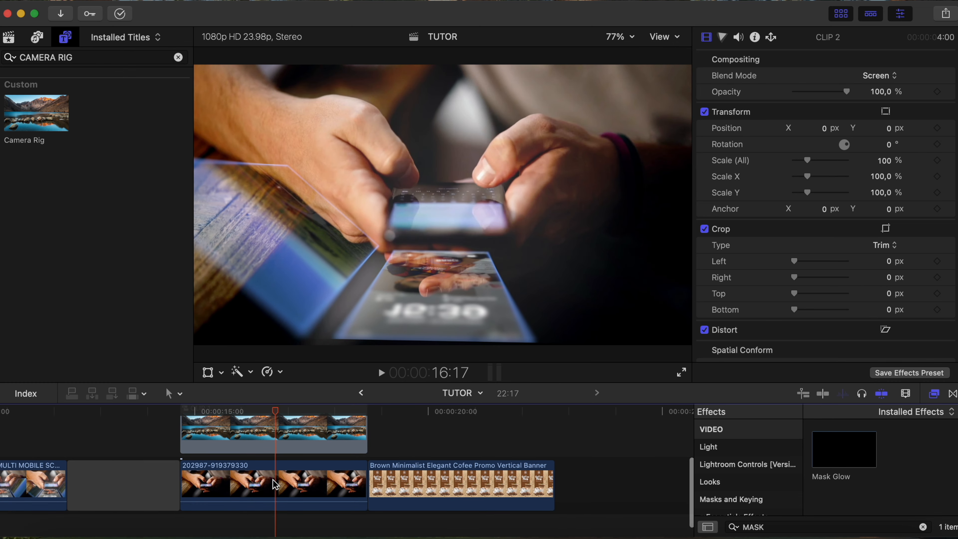
scroll(273, 480, "up", 3)
scroll(272, 479, "up", 3)
left_click(261, 466)
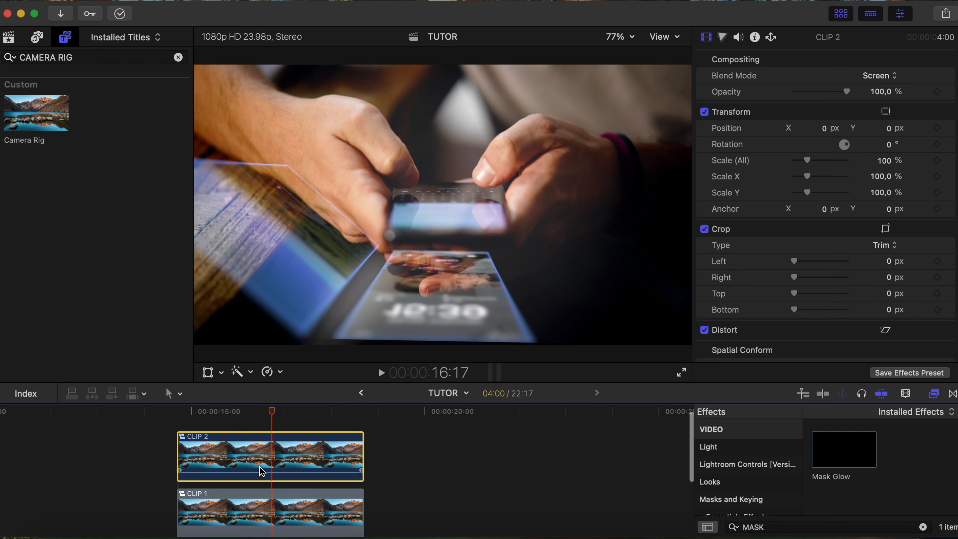
left_click(208, 372)
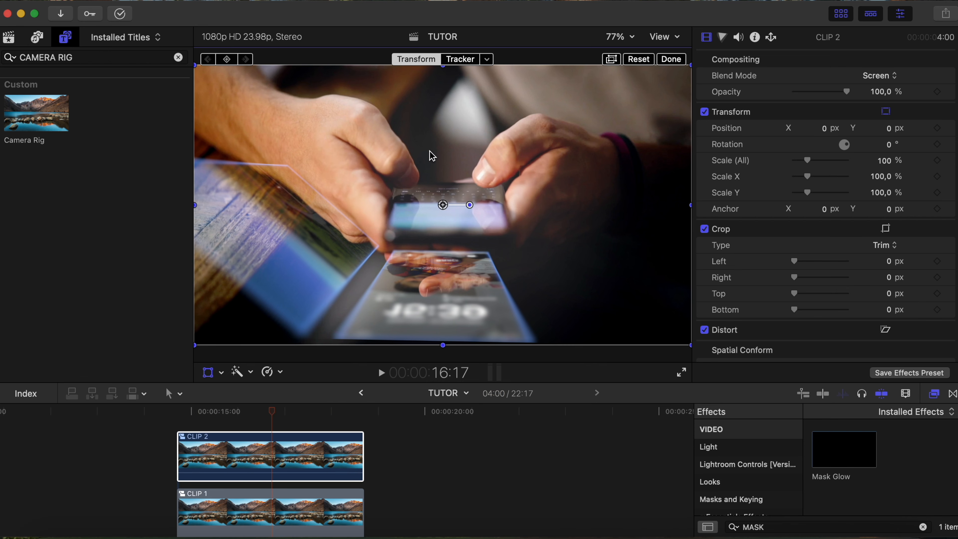
left_click(487, 59)
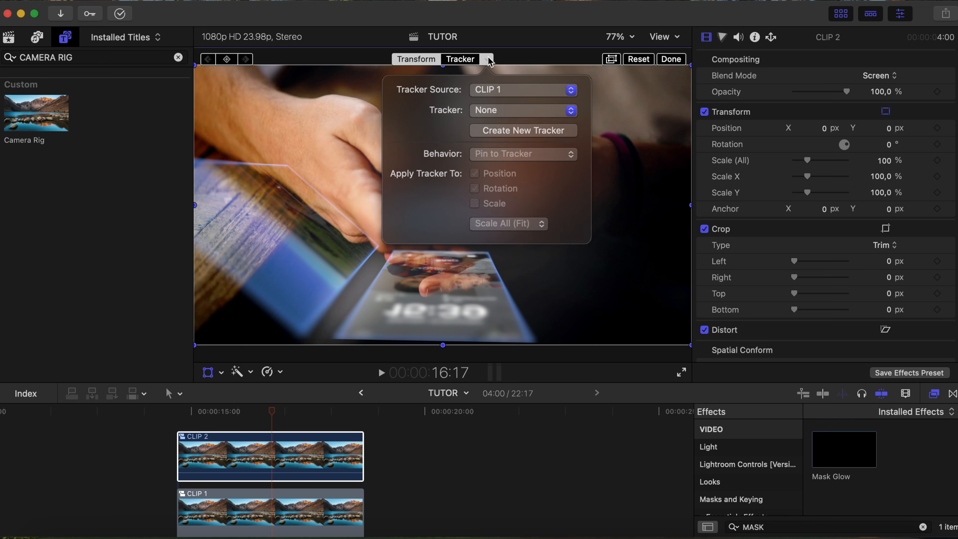
left_click(504, 91)
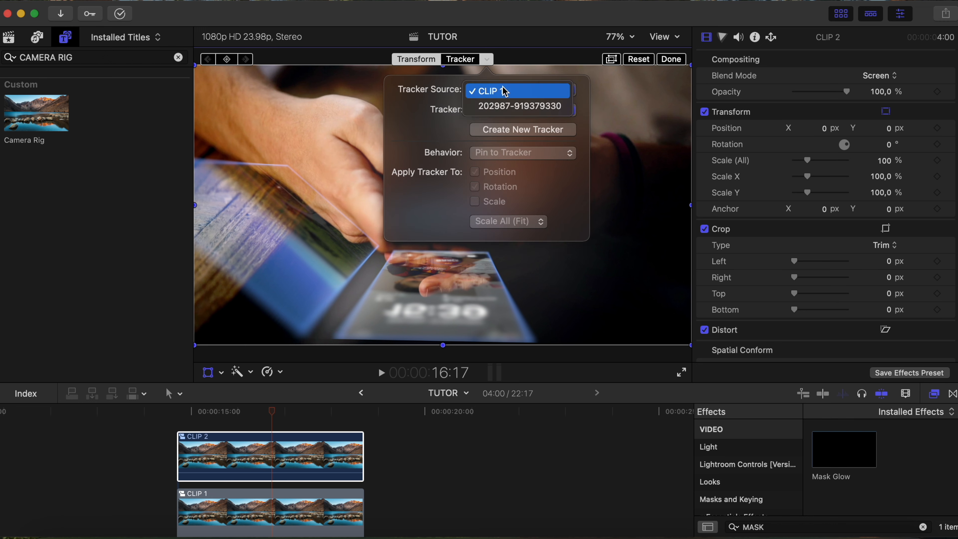
left_click(504, 107)
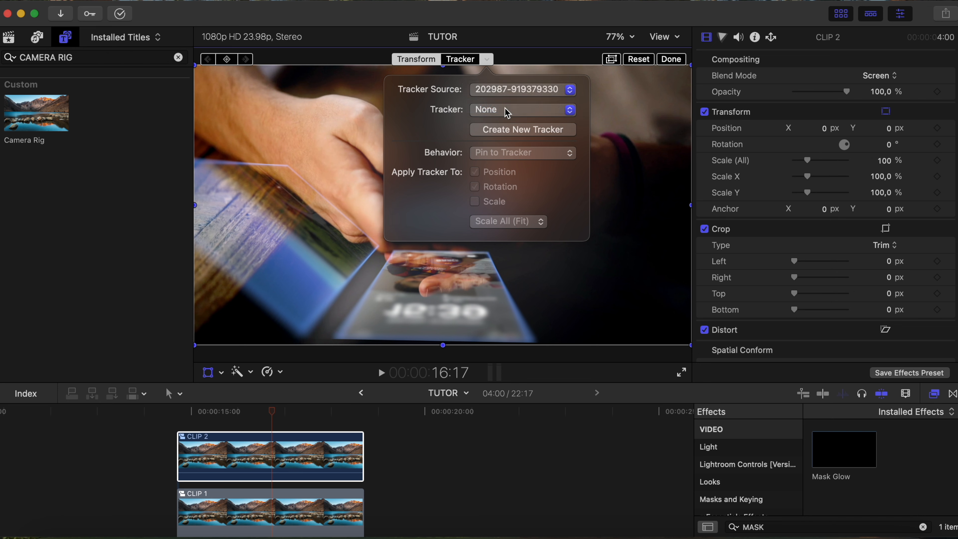
left_click(510, 112)
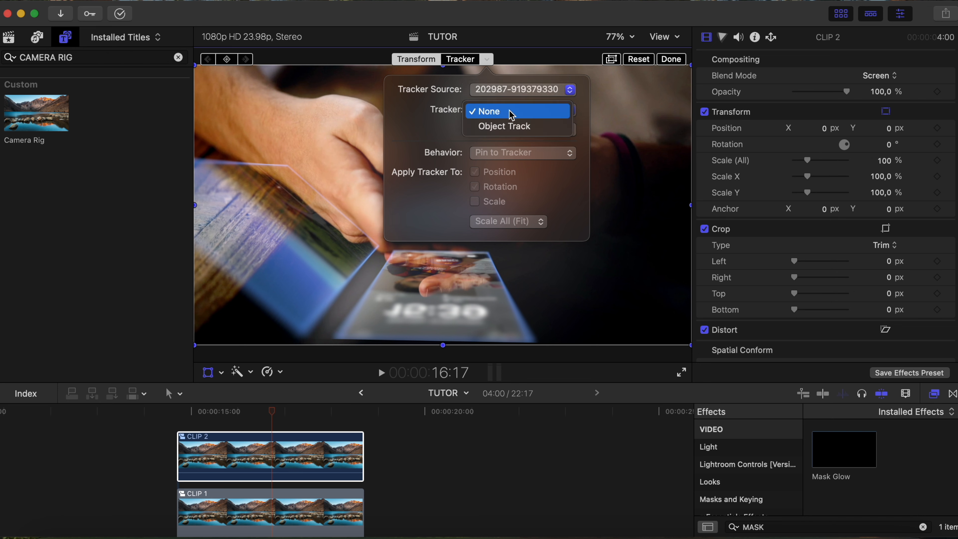
left_click(515, 130)
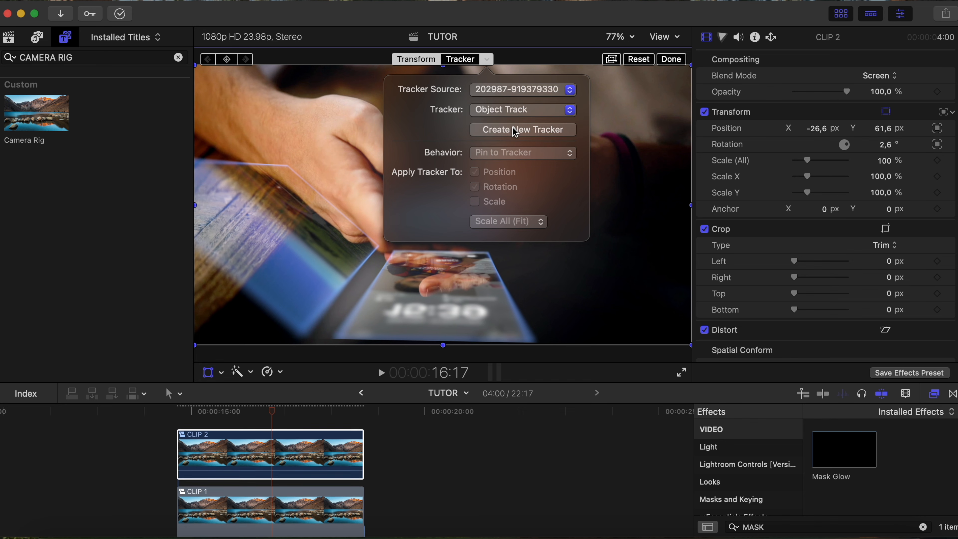
left_click(671, 59)
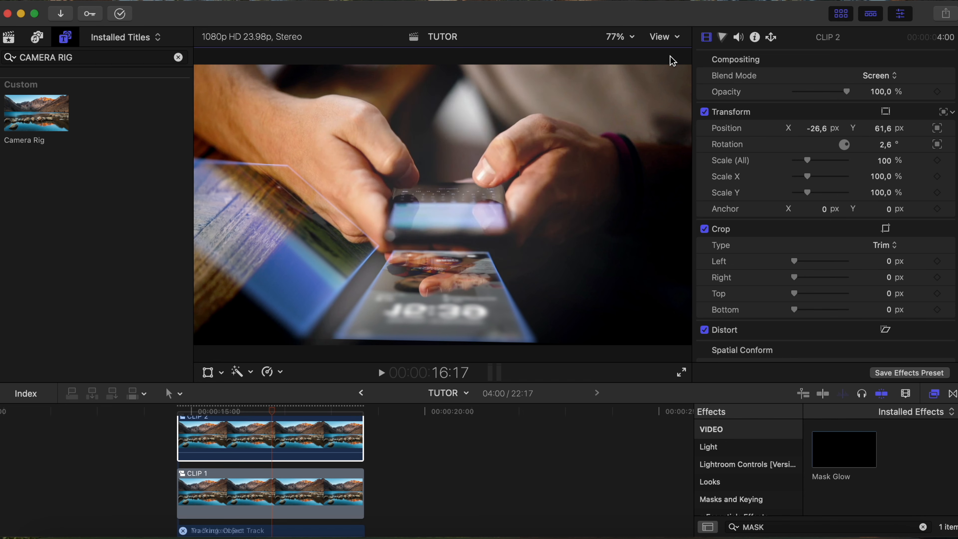
Play back and scrub CLIP 2 from its start to check how it follows the phone
left_click(178, 411)
key("space")
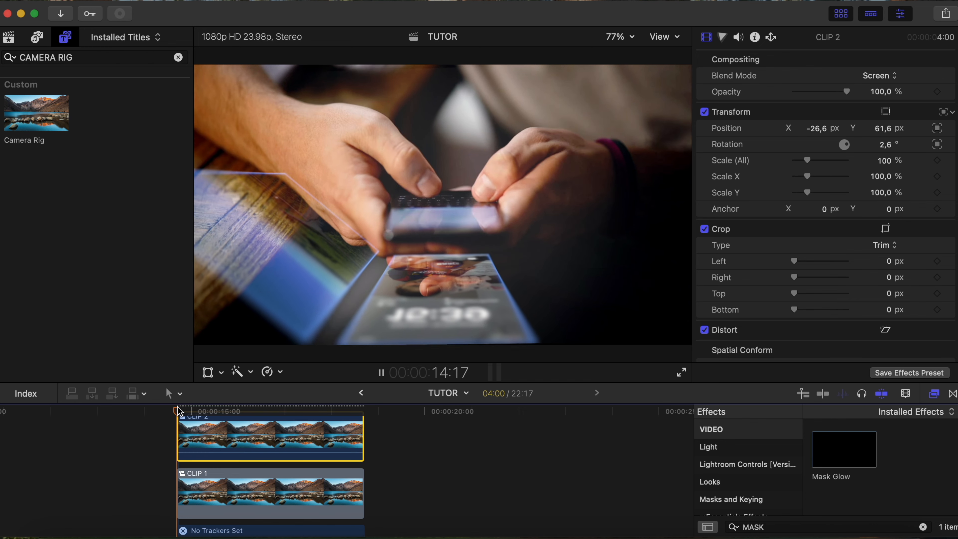
key("space")
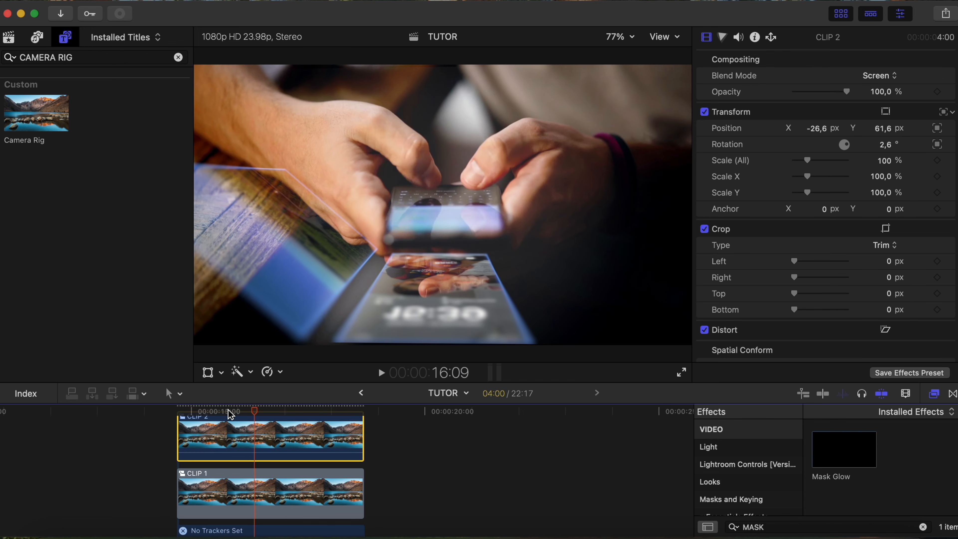
left_click(263, 410)
mouse_move(263, 410)
left_mouse_down()
mouse_move(331, 412)
mouse_move(214, 418)
mouse_move(258, 422)
left_mouse_up()
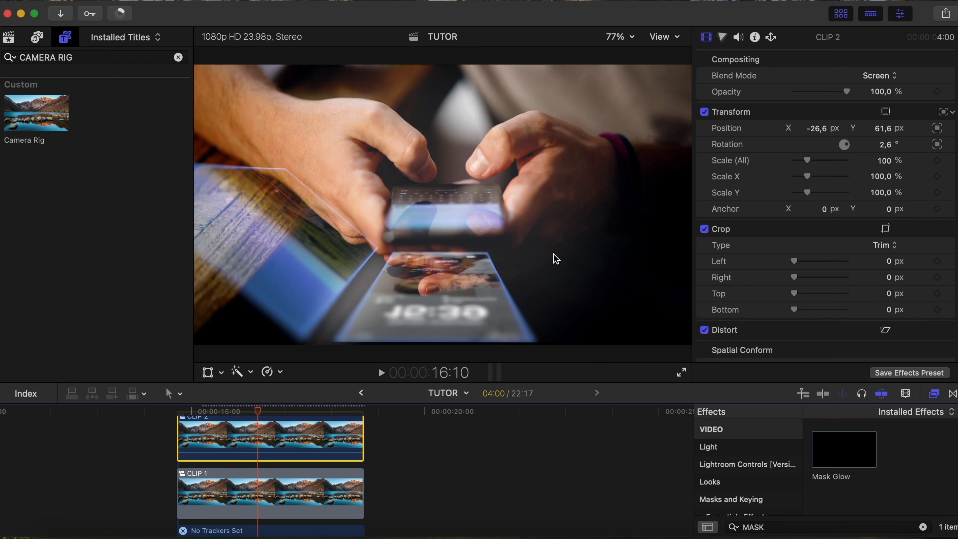
scroll(324, 427, "right", 1)
scroll(324, 427, "right", 2)
scroll(301, 445, "up", 2)
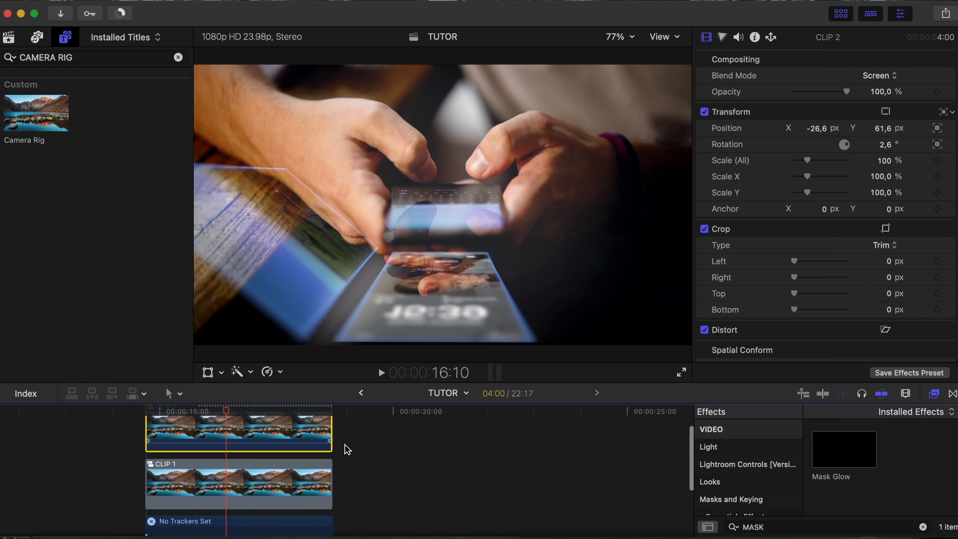
Open CLIP 2, copy the attributes of its glowing clip 215757, and return to the TUTOR project
scroll(282, 468, "up", 1)
scroll(282, 468, "left", 1)
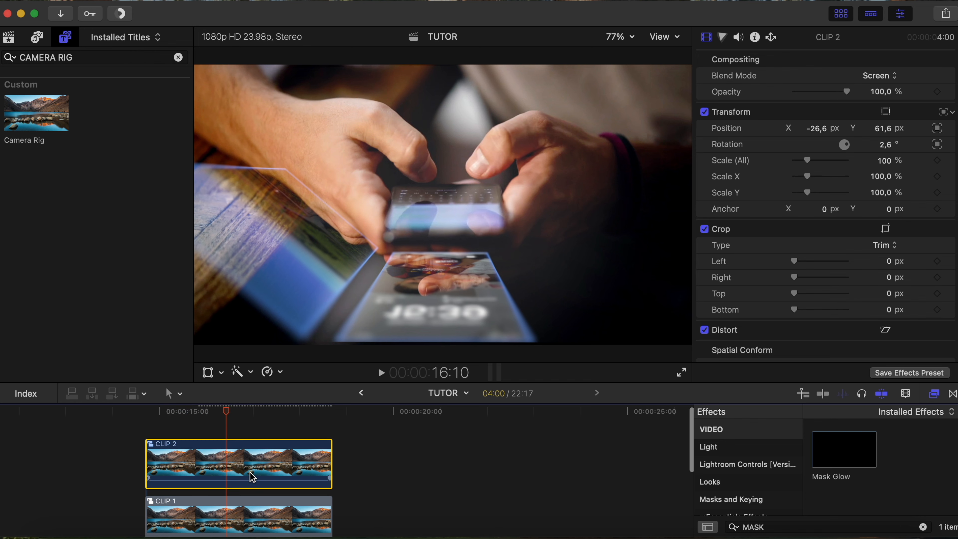
double_click(224, 461)
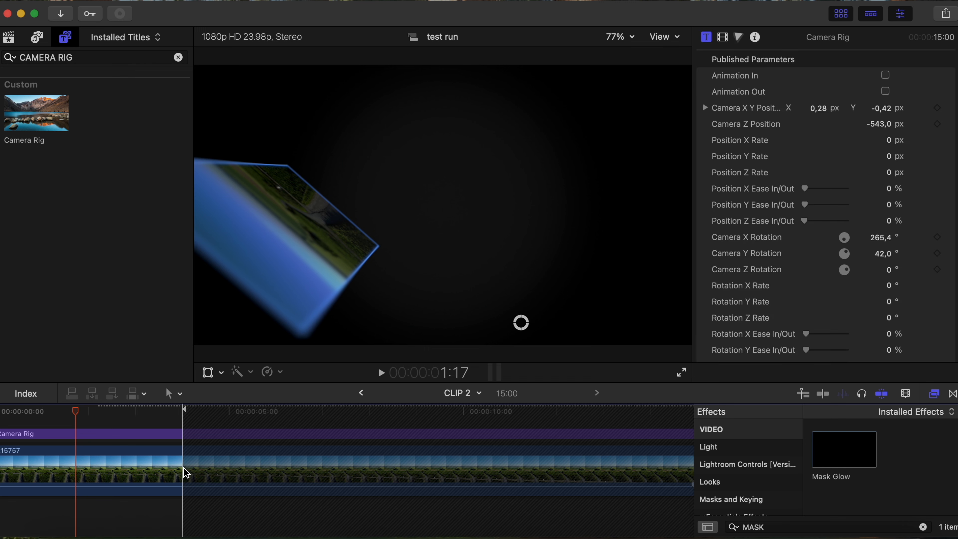
left_click(91, 465)
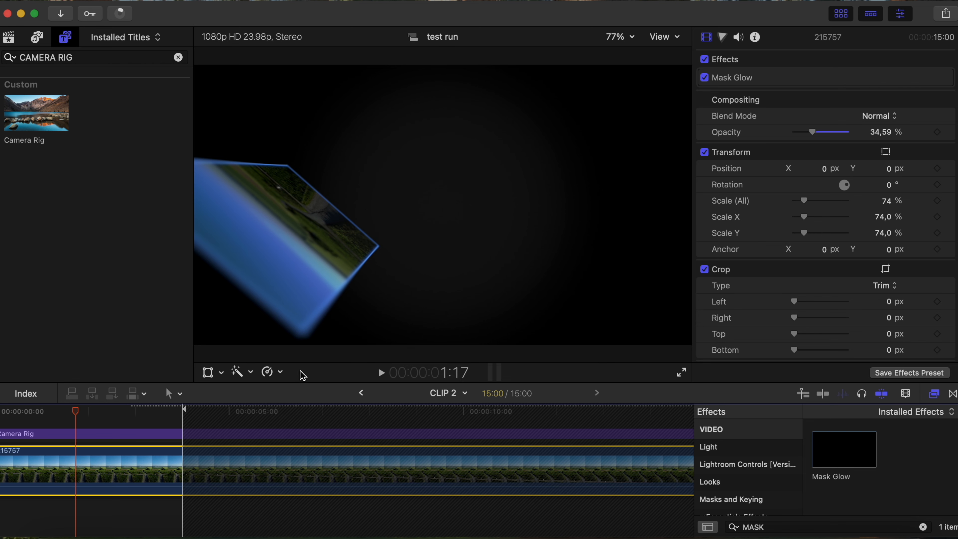
left_click(363, 395)
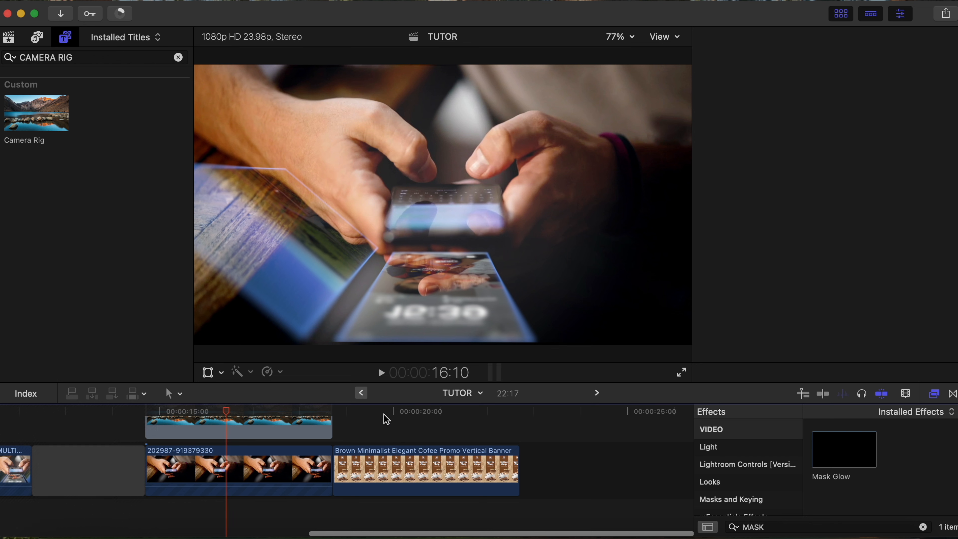
Paste the copied Mask Glow, Scale and Compositing attributes onto the Coffee Shop vertical banner clip and preview it
left_click(391, 468)
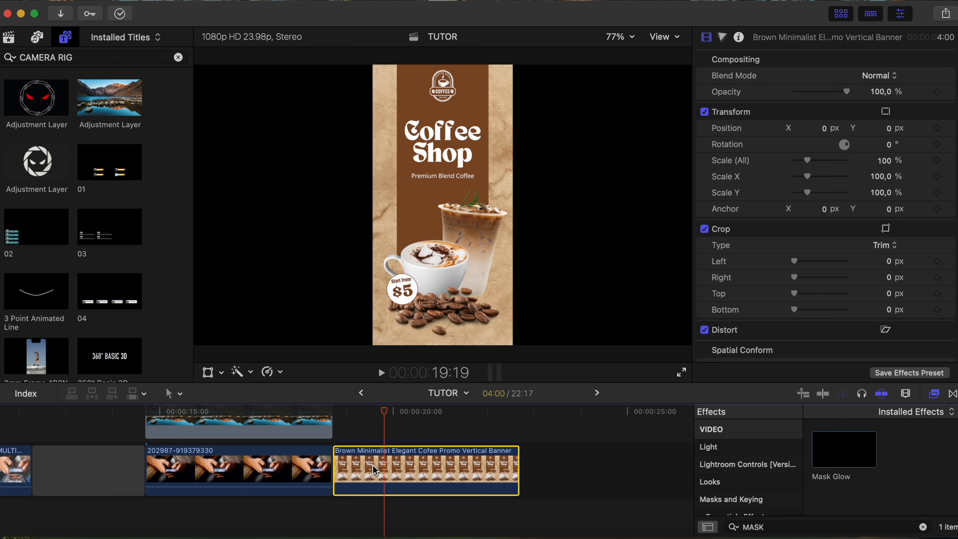
left_click(156, 4)
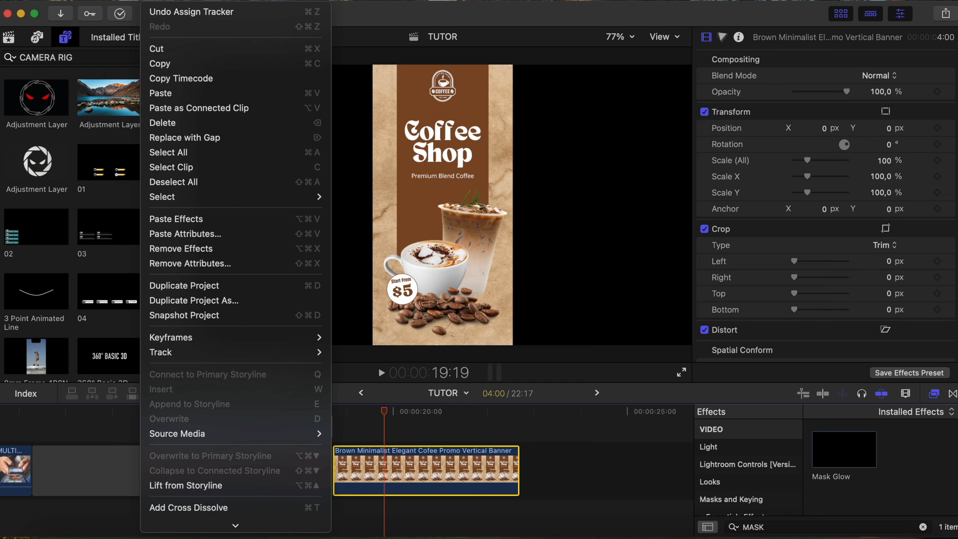
left_click(175, 236)
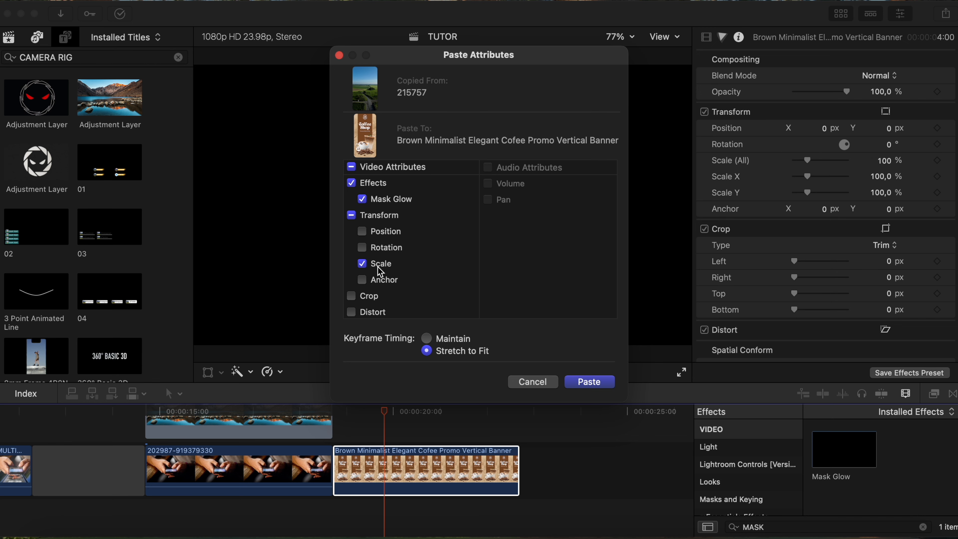
scroll(379, 271, "down", 3)
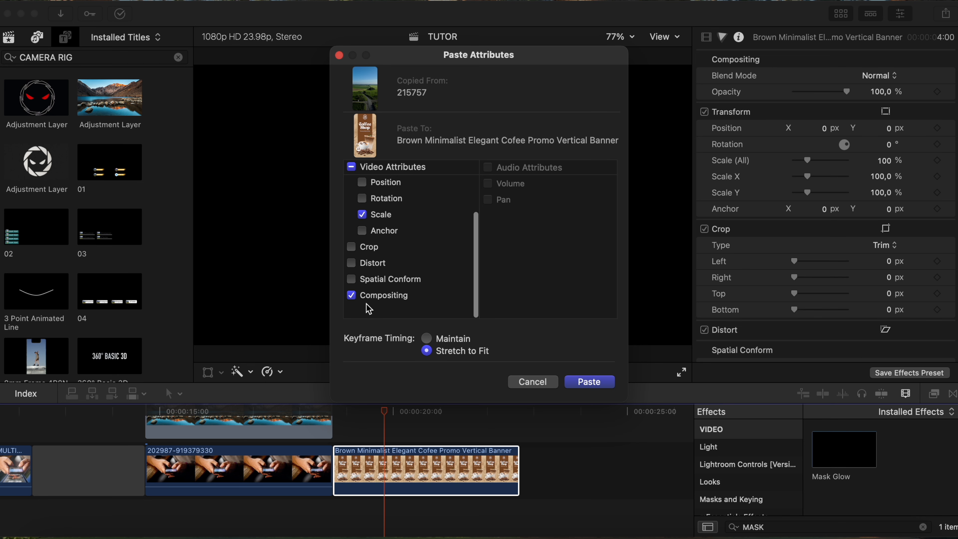
left_click(594, 381)
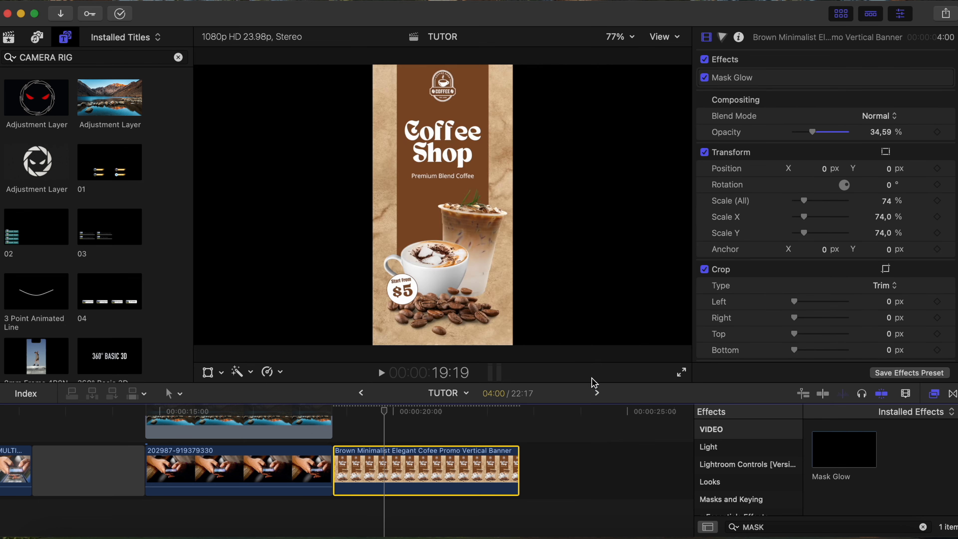
left_click(351, 414)
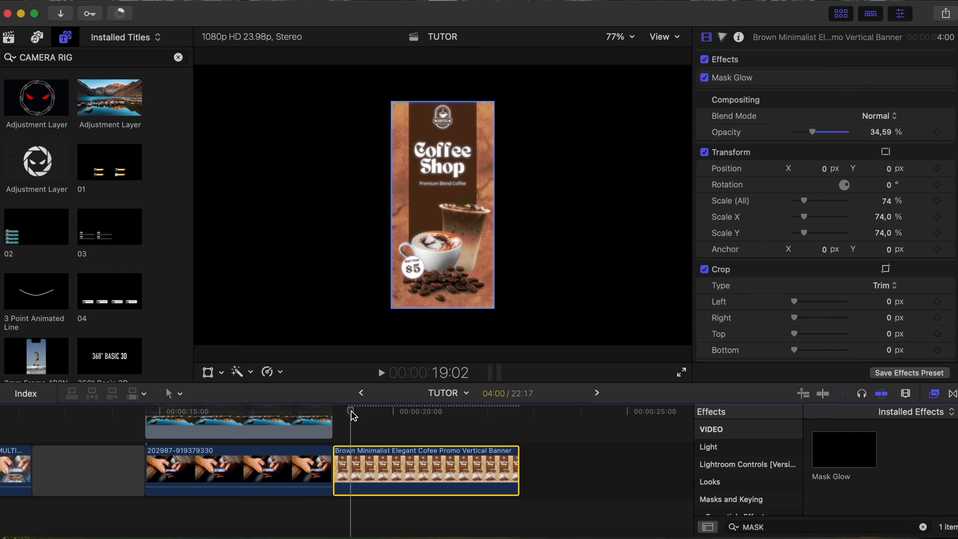
Find the Camera Rig title, place it above the Coffee Shop banner clip, and trim it to the banner's end
scroll(387, 427, "up", 2)
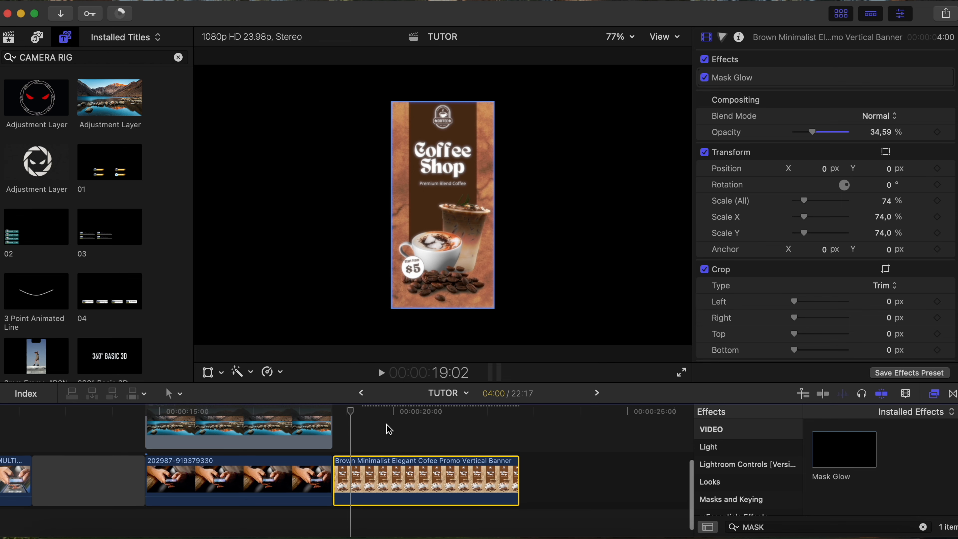
left_click(91, 57)
key("BackSpace")
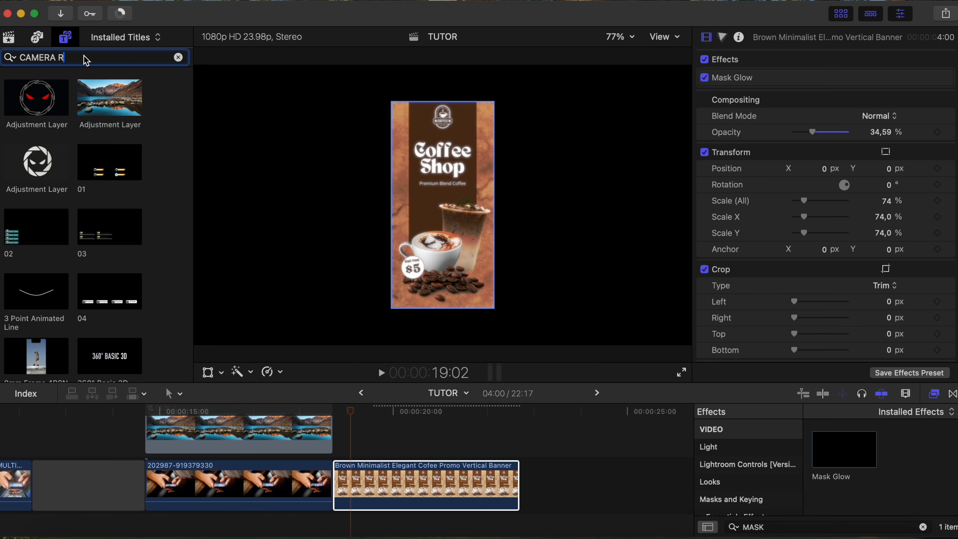
key("BackSpace")
key("Caps_Lock")
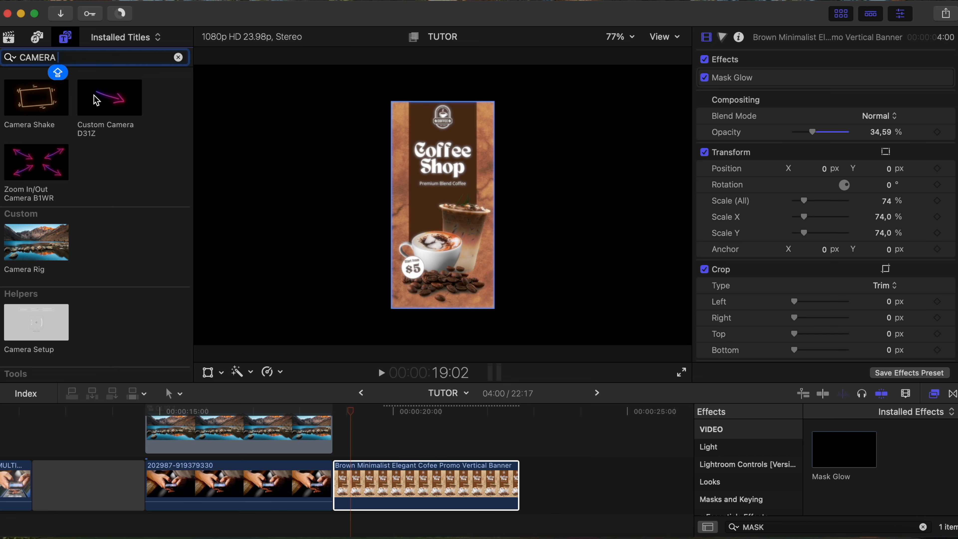
type("RIG")
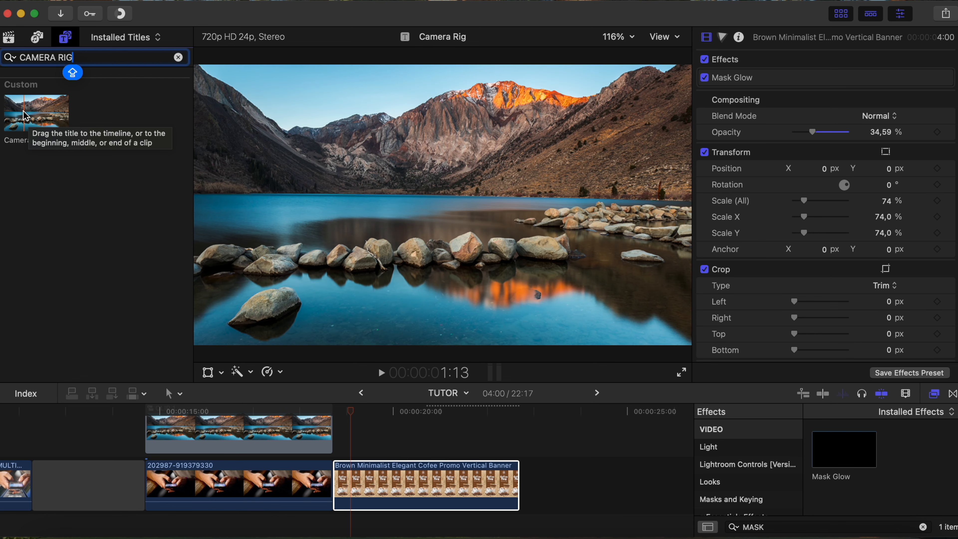
left_click_drag(25, 115, 342, 447)
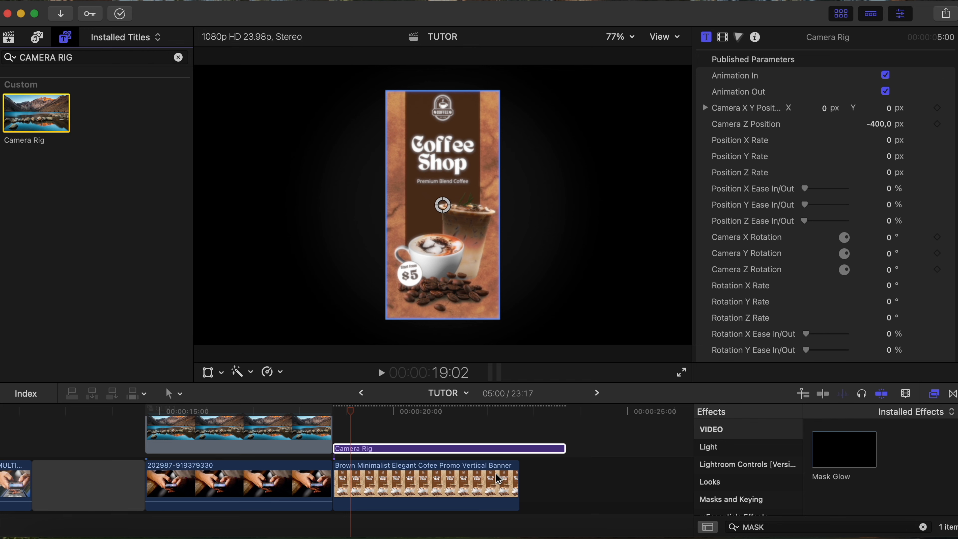
left_click_drag(563, 450, 516, 449)
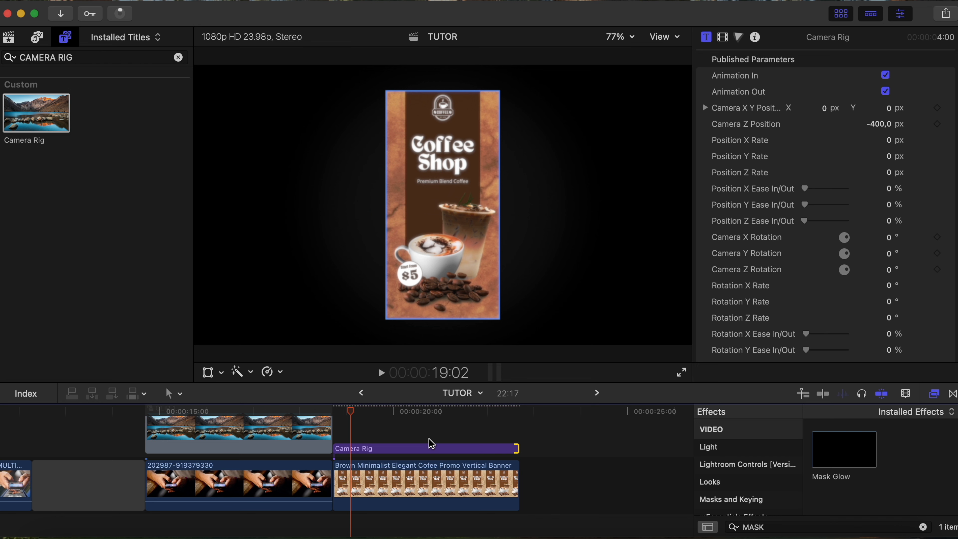
Preview the banner under its Camera Rig at 20:10, and turn off the rig's Animation In and Animation Out
left_click(376, 413)
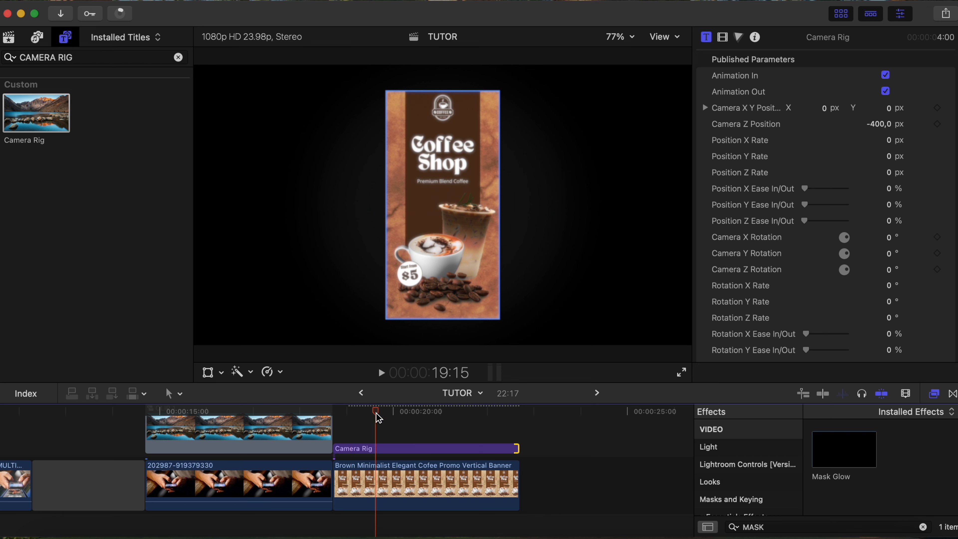
left_click_drag(375, 412, 411, 413)
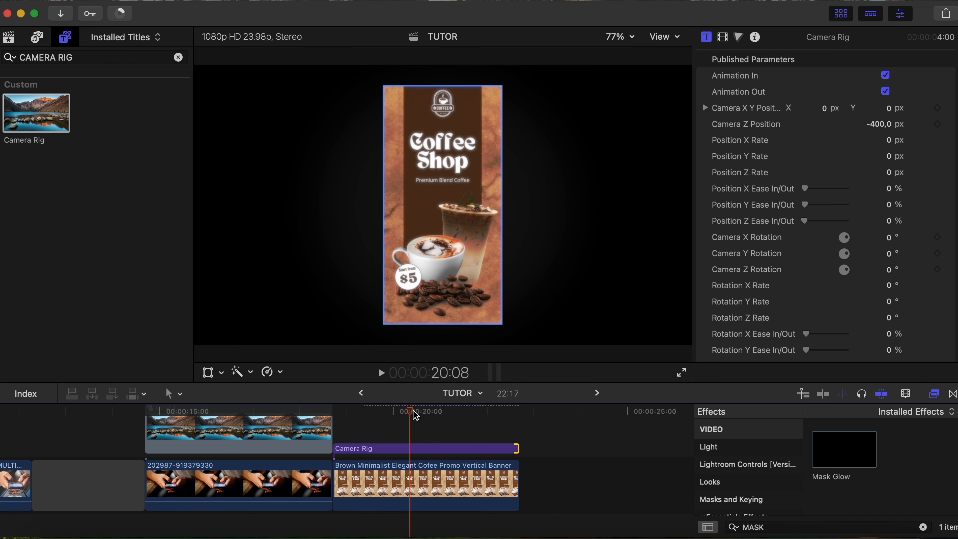
left_click(414, 410)
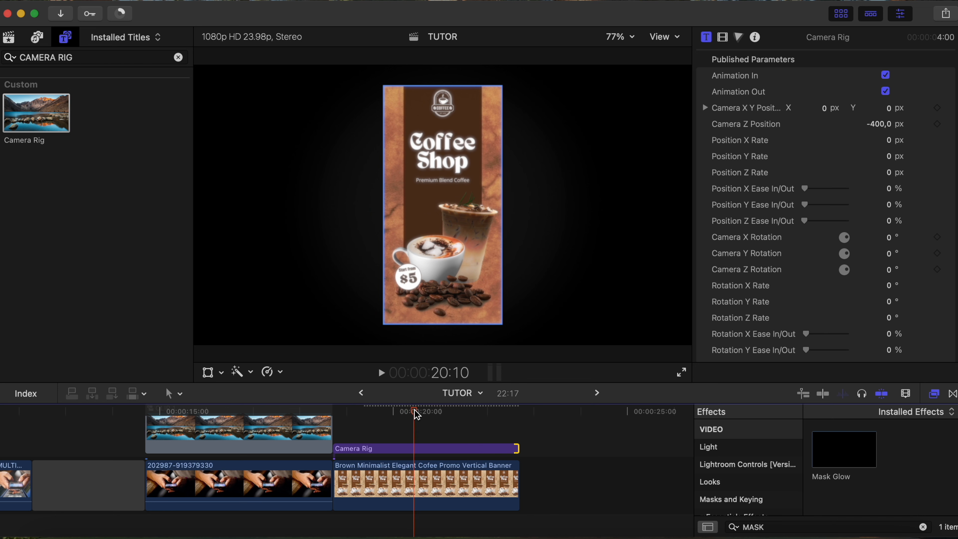
left_click(411, 452)
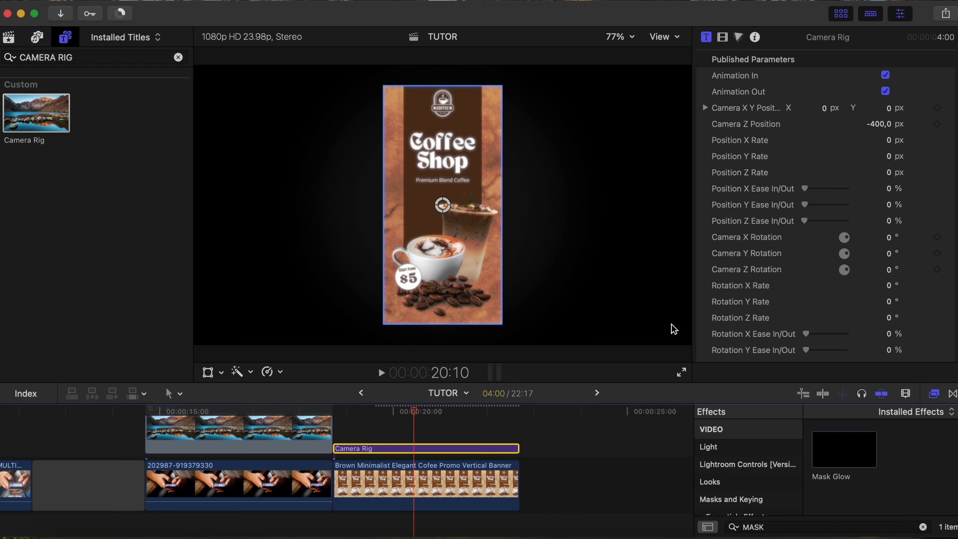
left_click(886, 75)
left_click(886, 91)
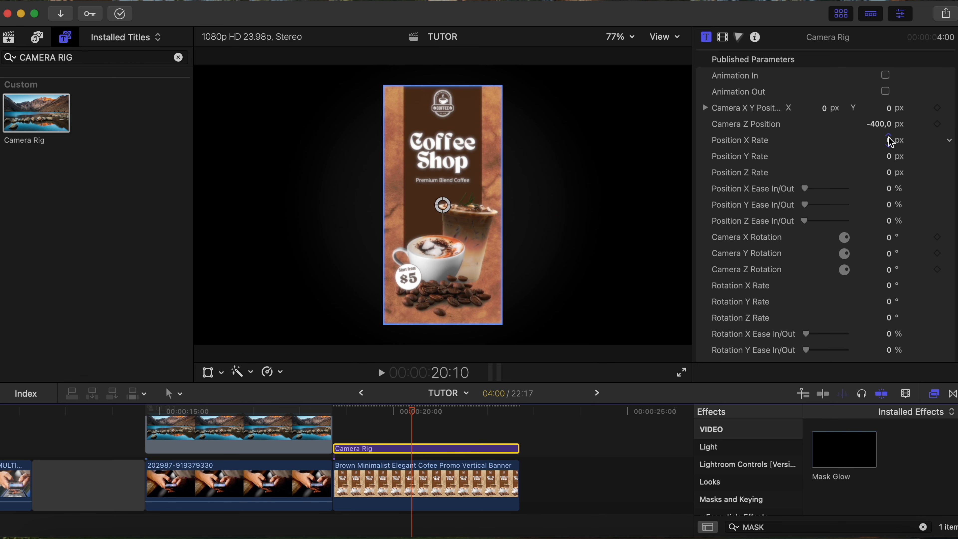
Set the banner Camera Rig's camera position to X -0,17 px, Y -0,4 px and Z -543,0 px
scroll(890, 136, "down", 3)
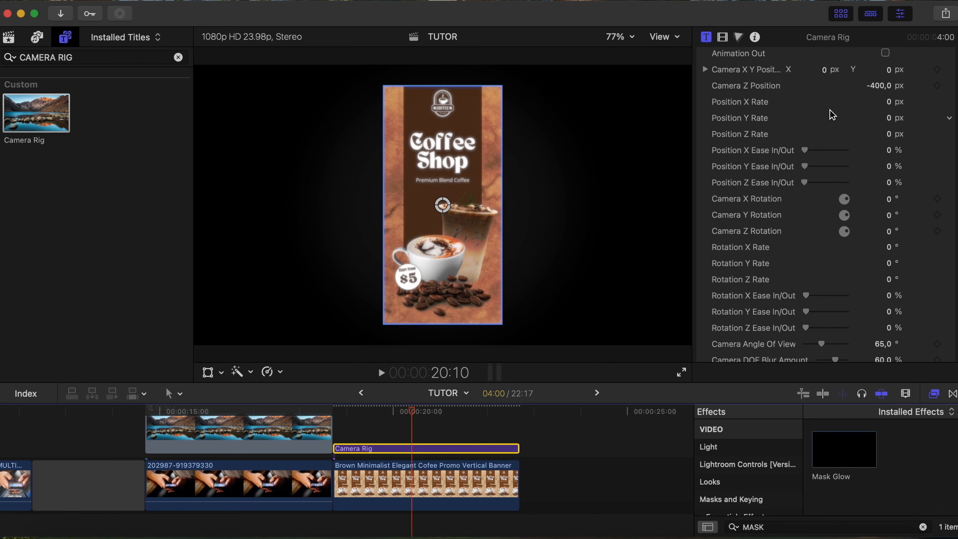
left_click(824, 70)
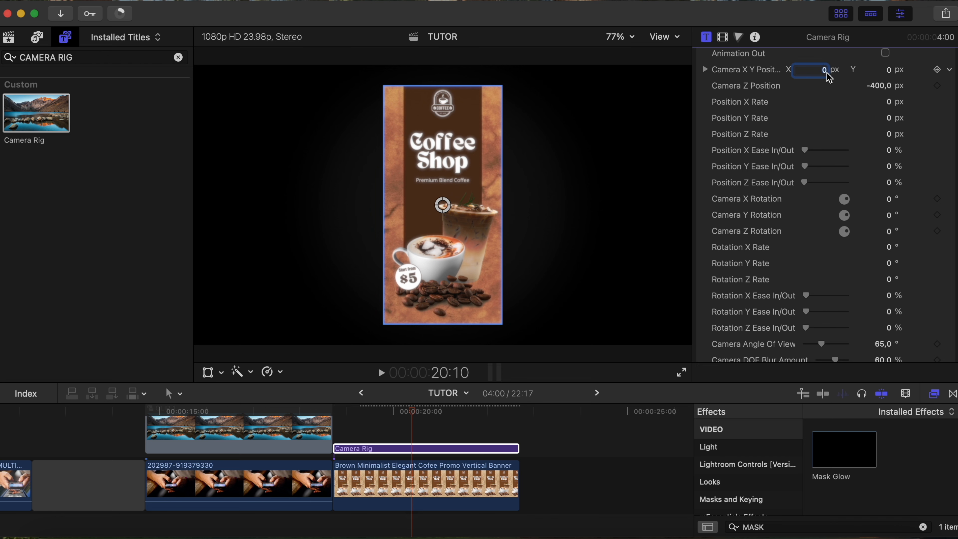
key("BackSpace")
type("-0,17")
key("Return")
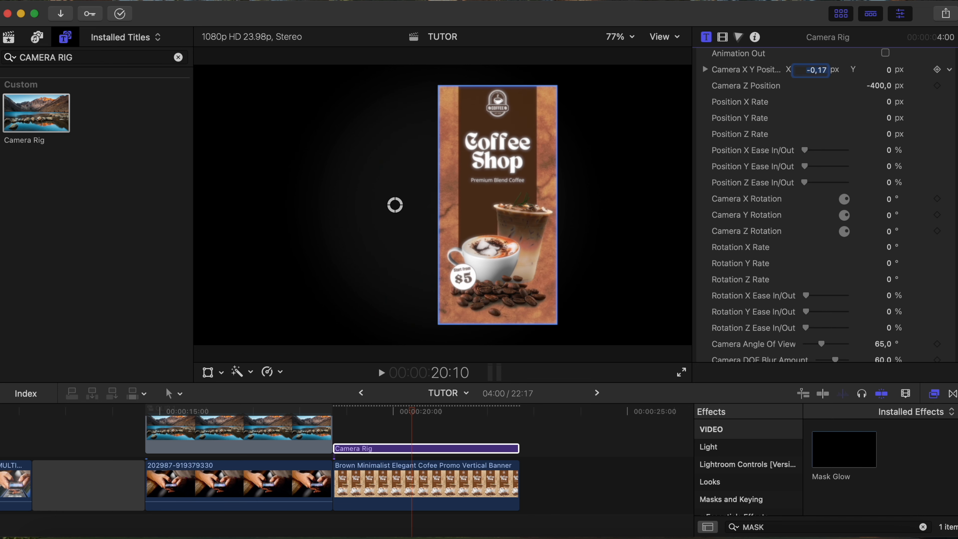
left_click(888, 70)
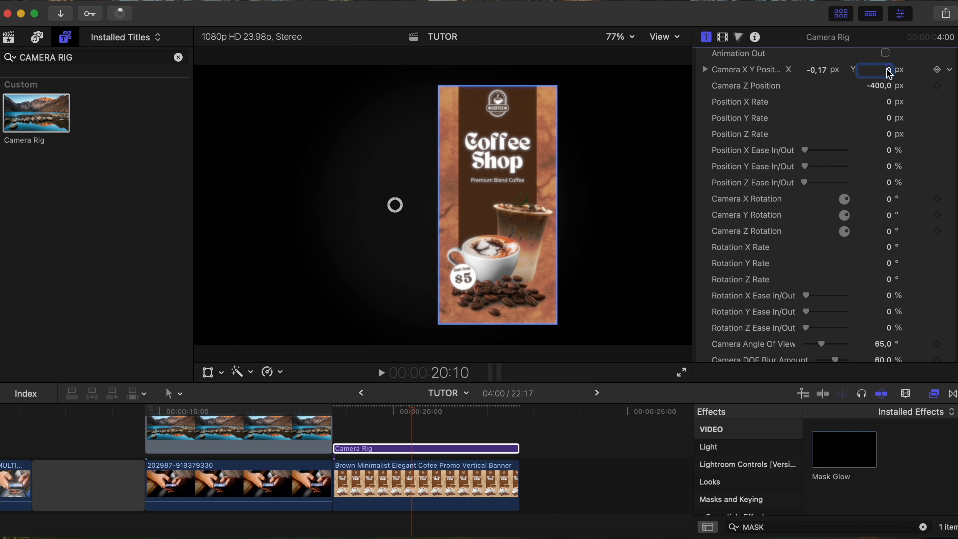
type("-0,4")
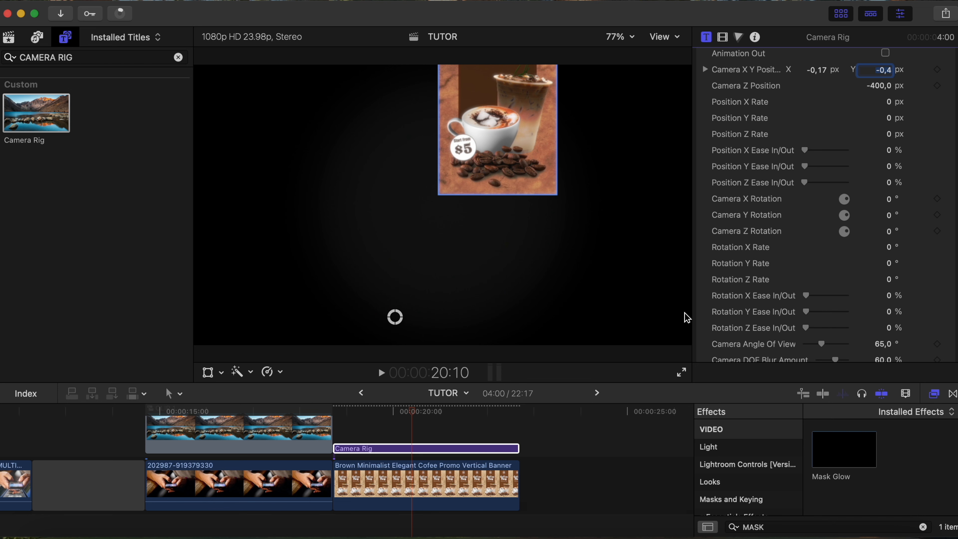
left_click(881, 84)
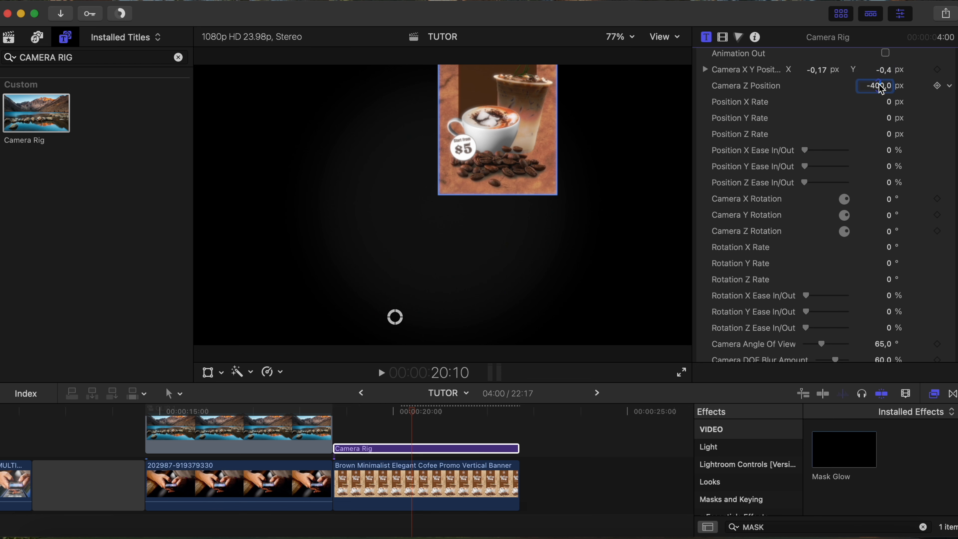
type("-543,0")
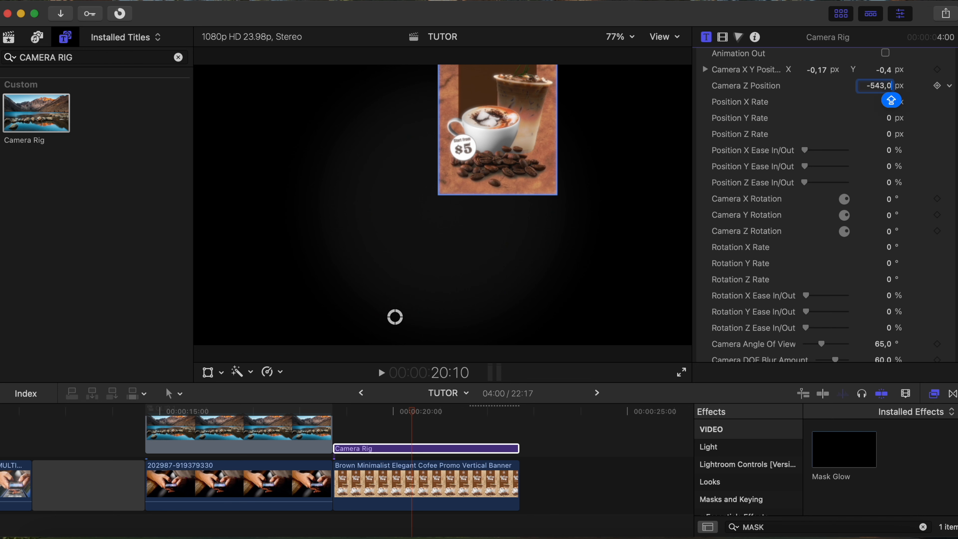
key("Return")
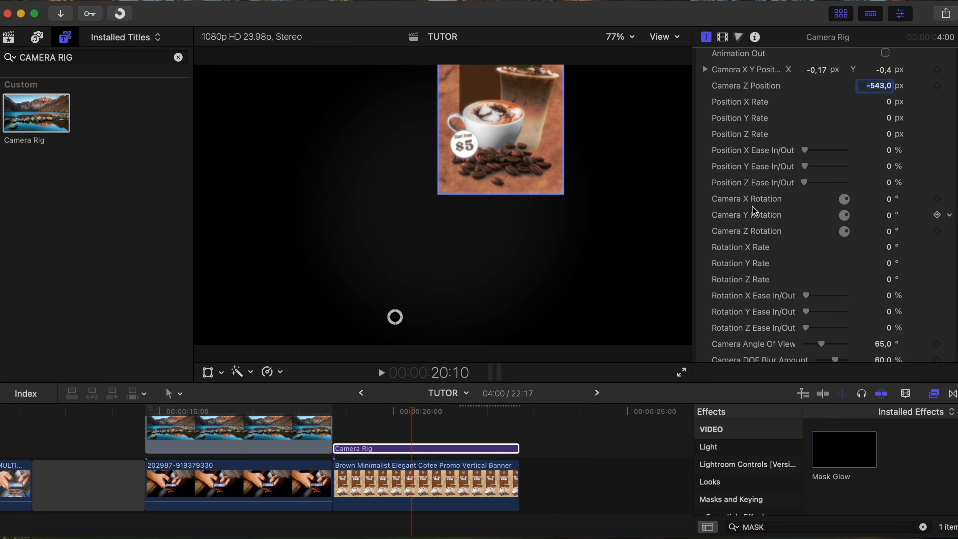
Set the banner Camera Rig's camera rotation to X 265,4°, Y -46,7° and Z -6,9°
left_click(889, 201)
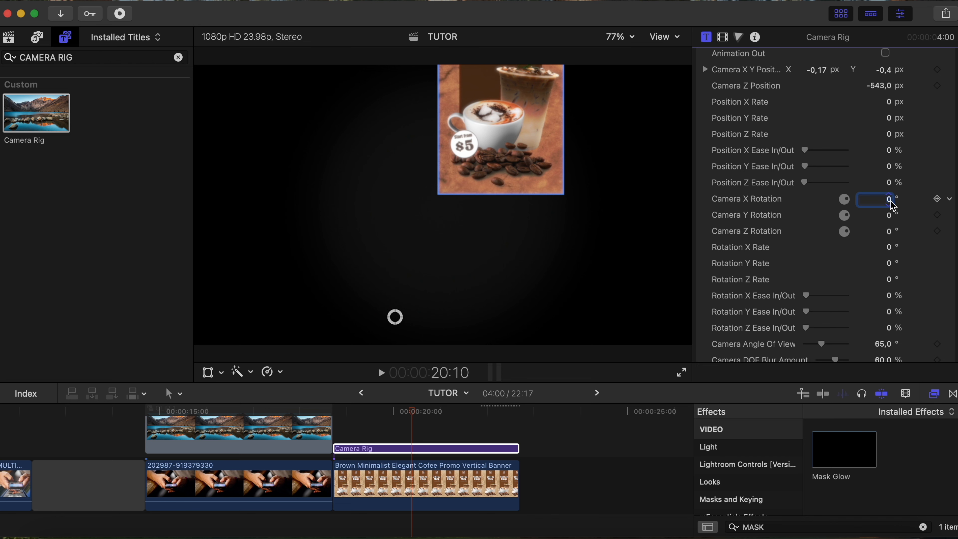
type("265,4")
key("Return")
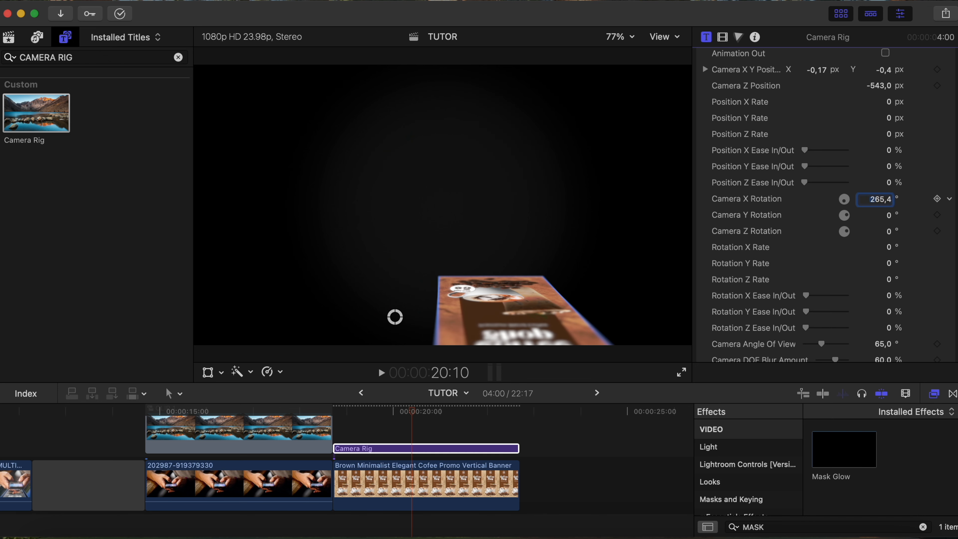
left_click(889, 217)
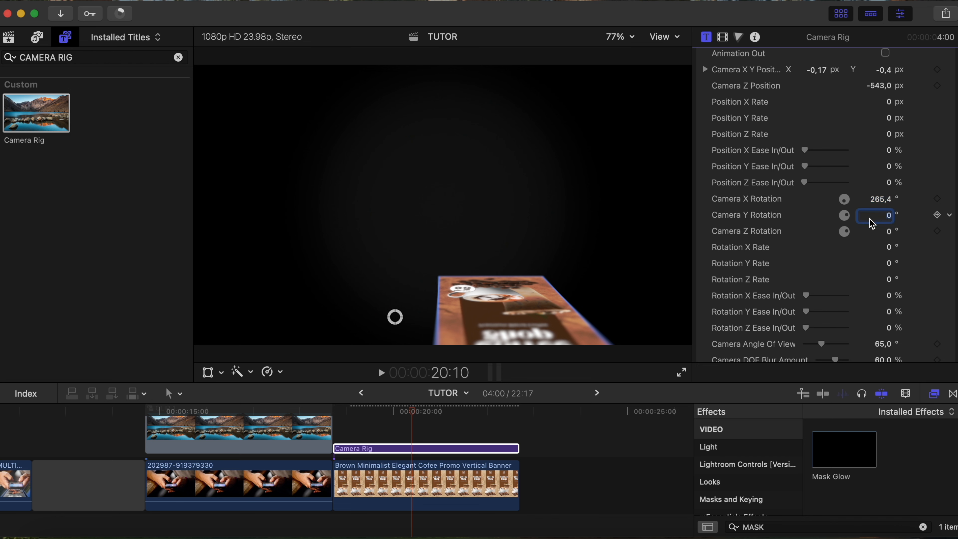
key("BackSpace")
type("-46,7")
key("Return")
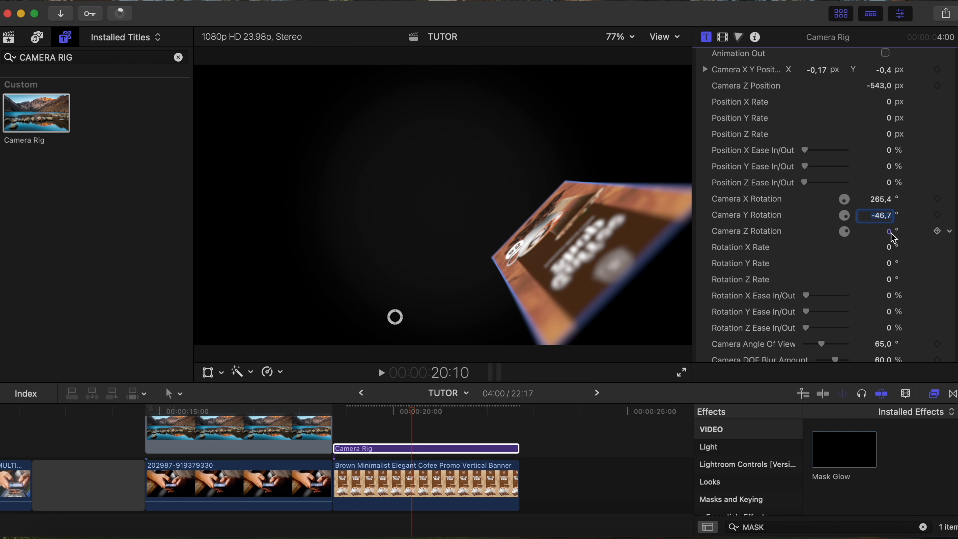
left_click(890, 232)
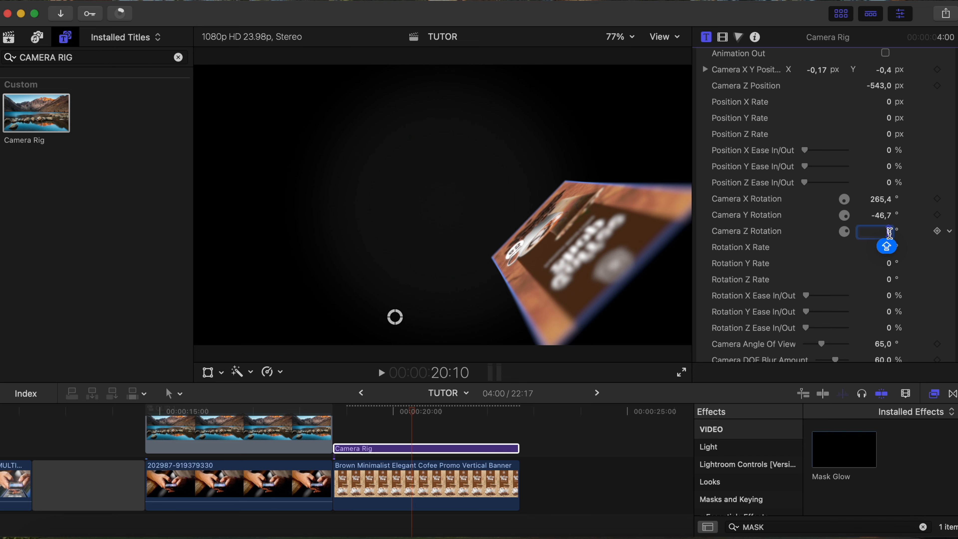
type("-6")
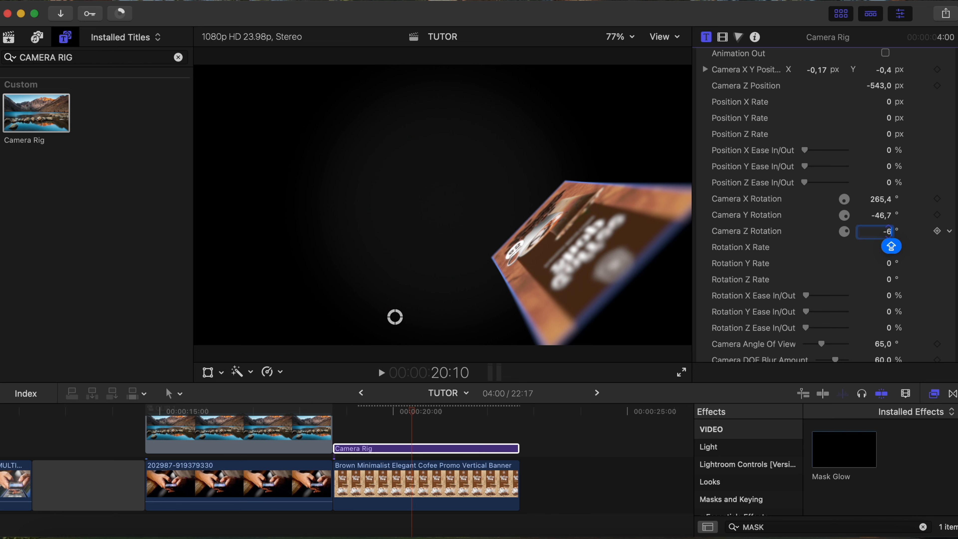
type(",9")
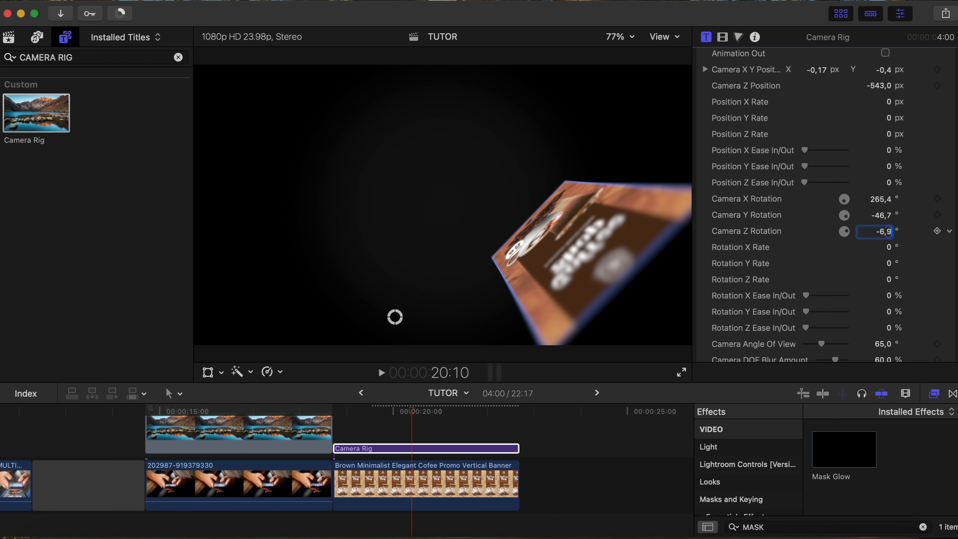
key("Return")
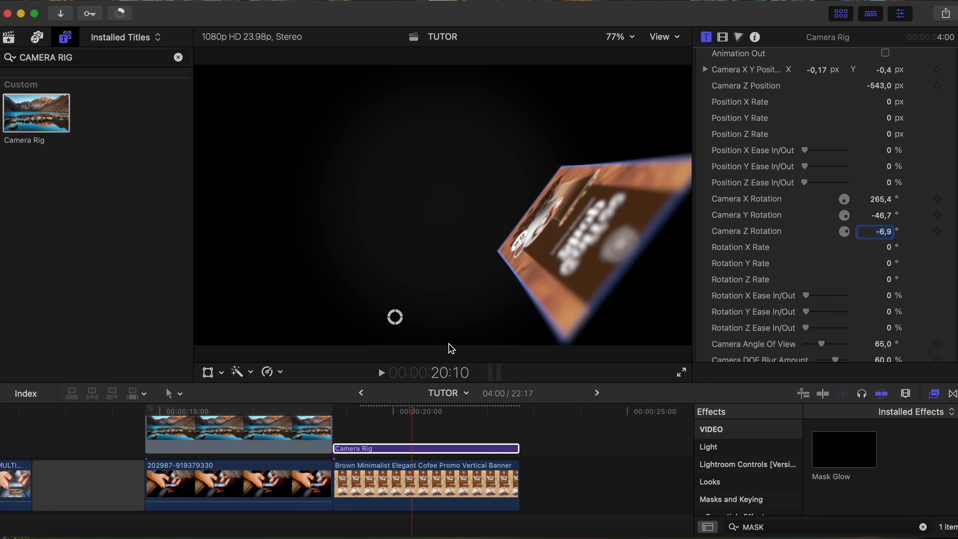
Combine the Coffee banner clip and its Camera Rig title into a new compound clip named CLIP 3
left_click_drag(412, 426, 405, 483)
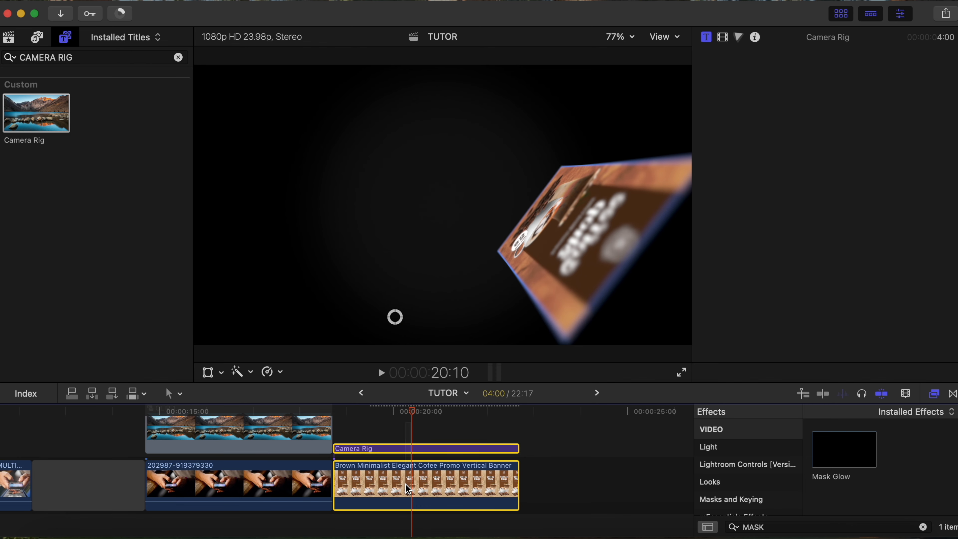
right_click(406, 484)
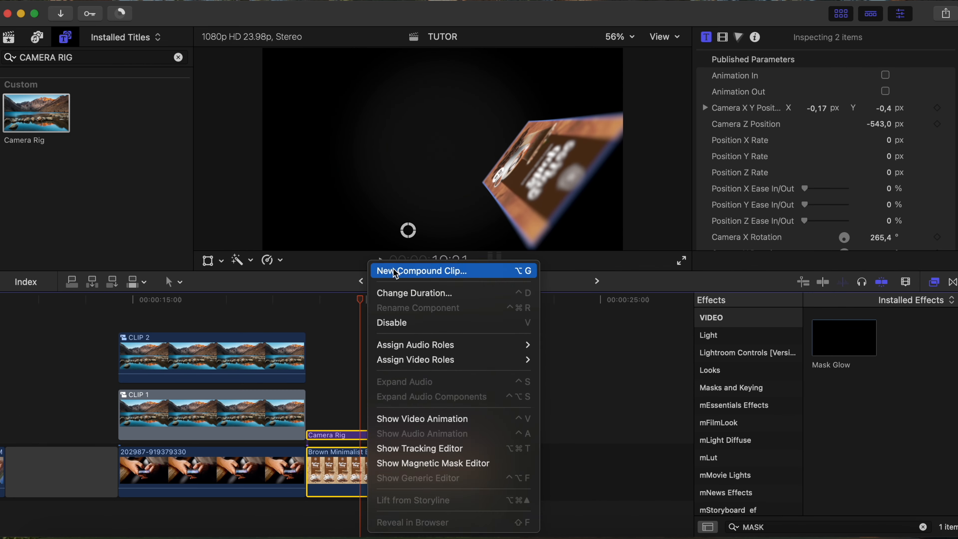
left_click(395, 271)
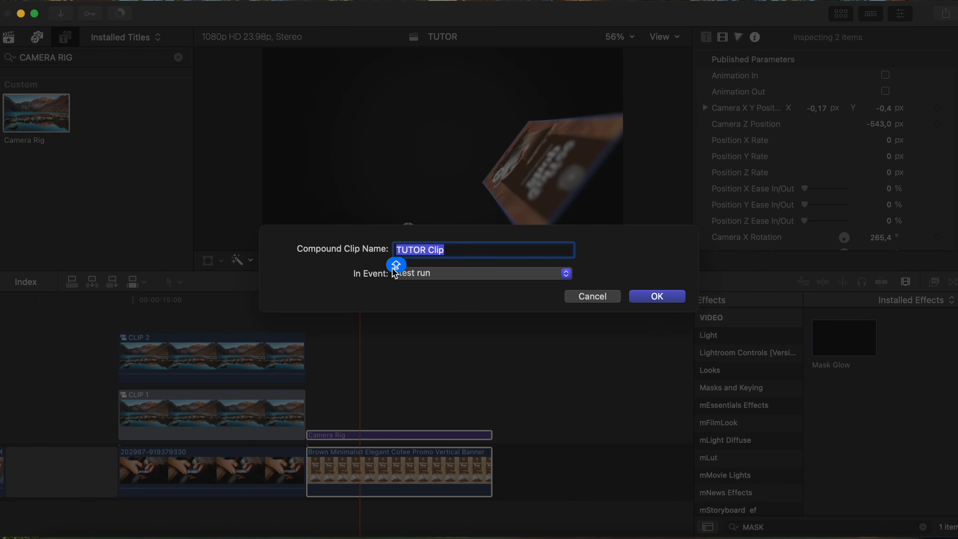
type("CL")
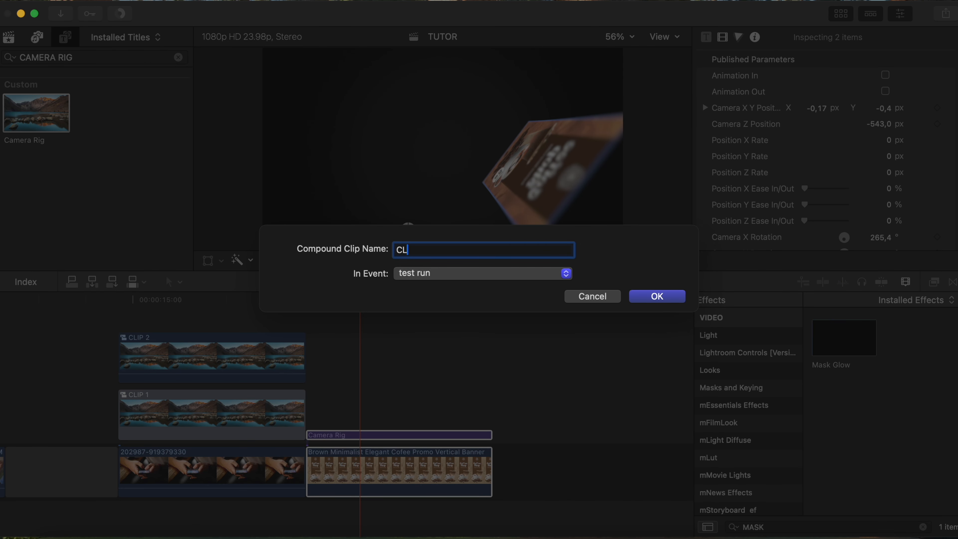
type("IP 3")
left_click(654, 296)
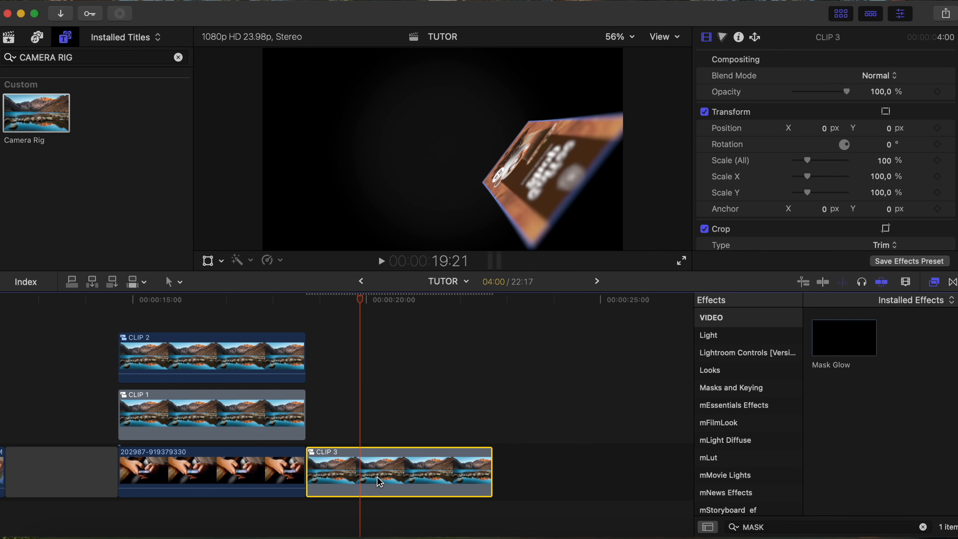
Stack CLIP 3 directly above CLIP 2 over the hands footage and set its blend mode to Screen
left_click_drag(381, 473, 192, 311)
left_click_drag(196, 311, 200, 311)
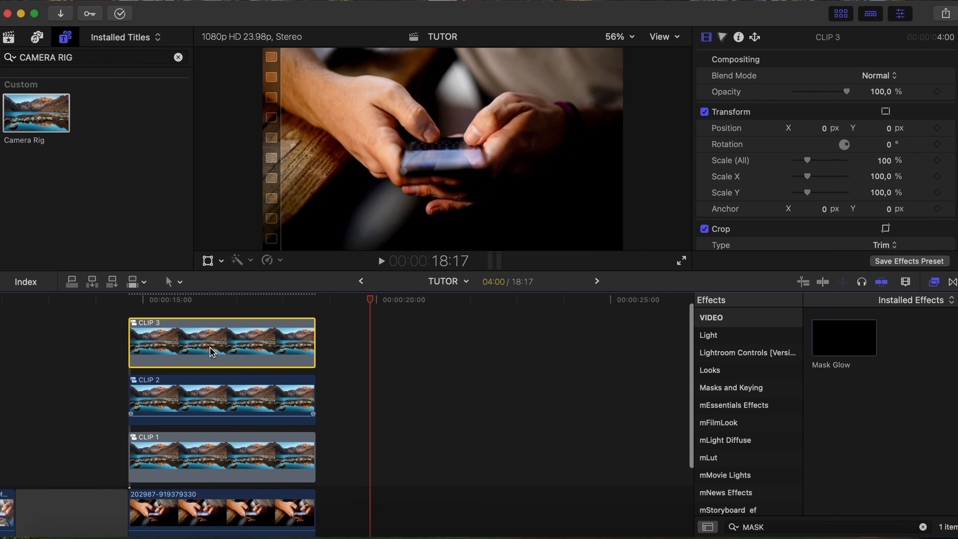
left_click(222, 301)
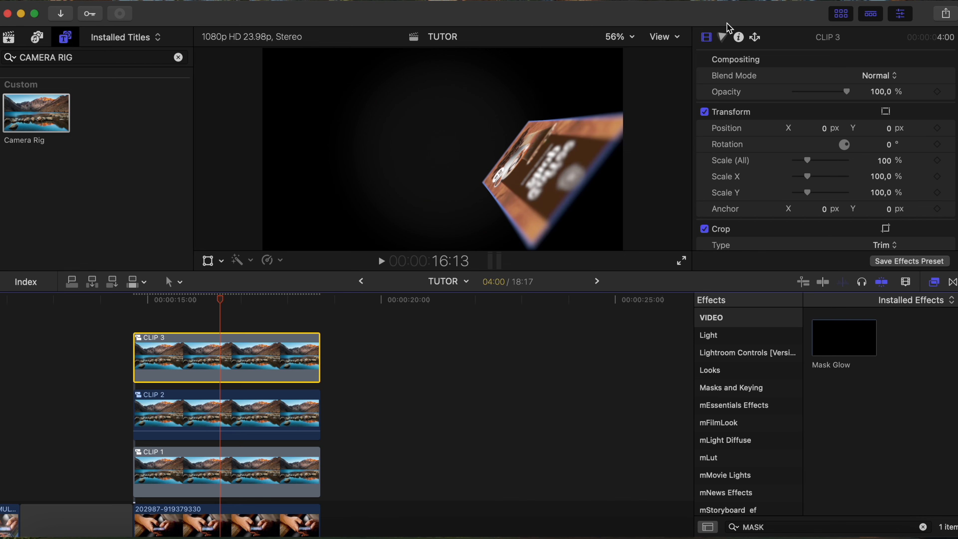
left_click(895, 78)
left_click(890, 211)
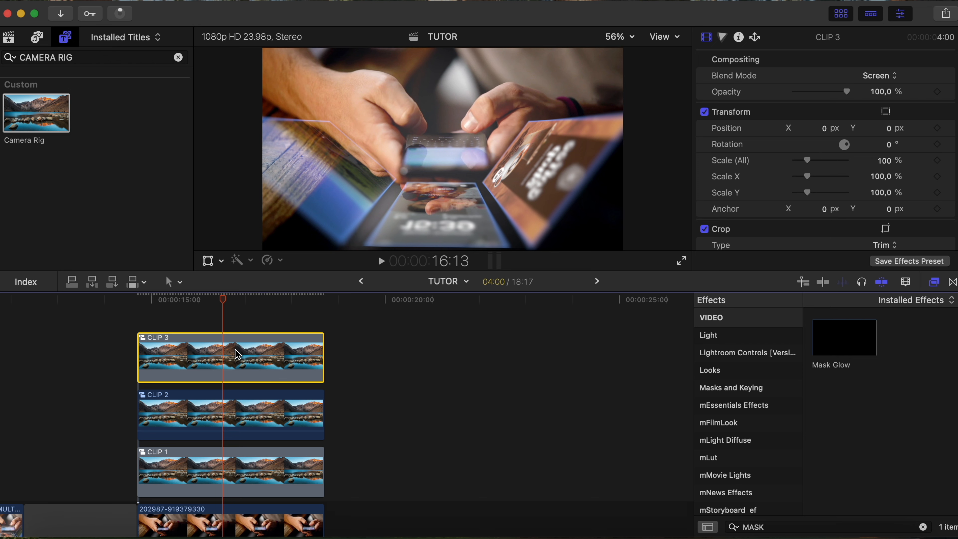
scroll(241, 347, "down", 2)
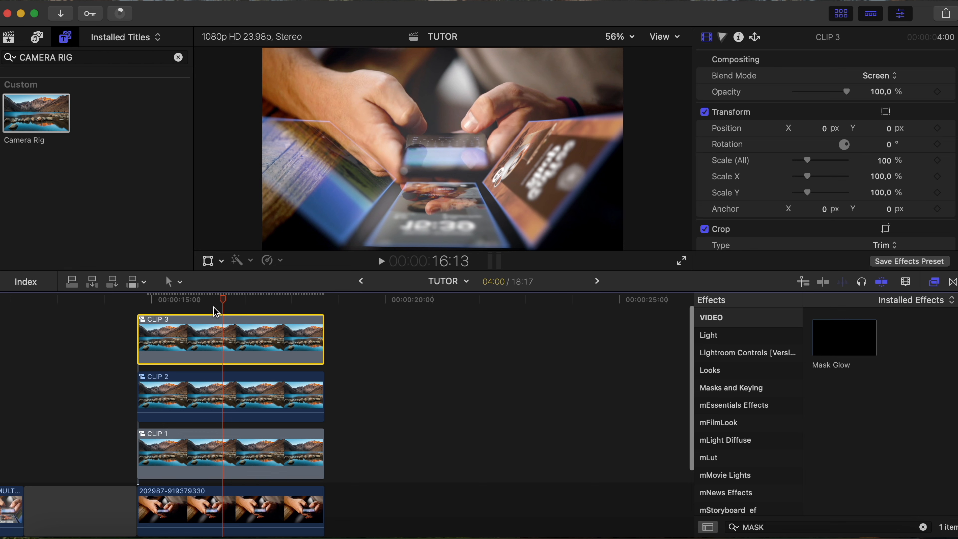
left_click(209, 261)
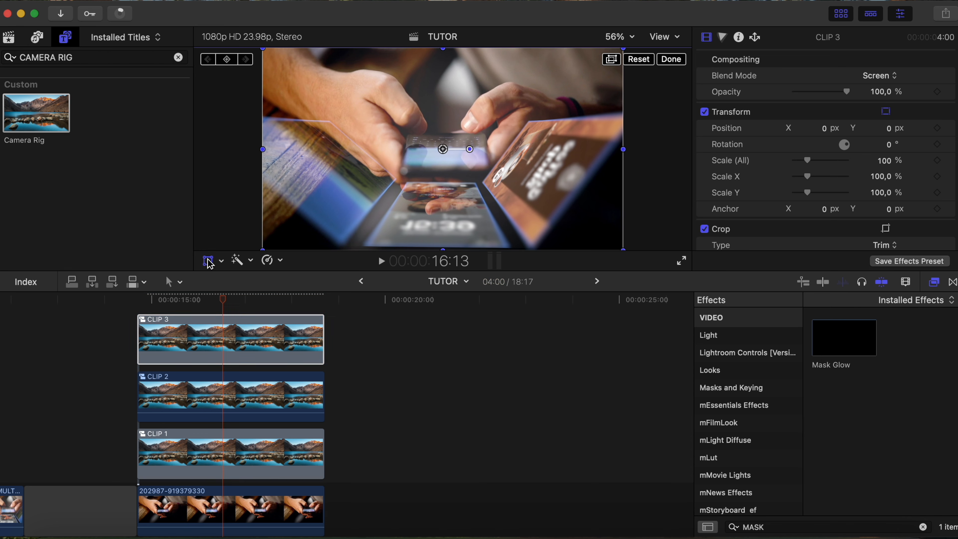
left_click(487, 60)
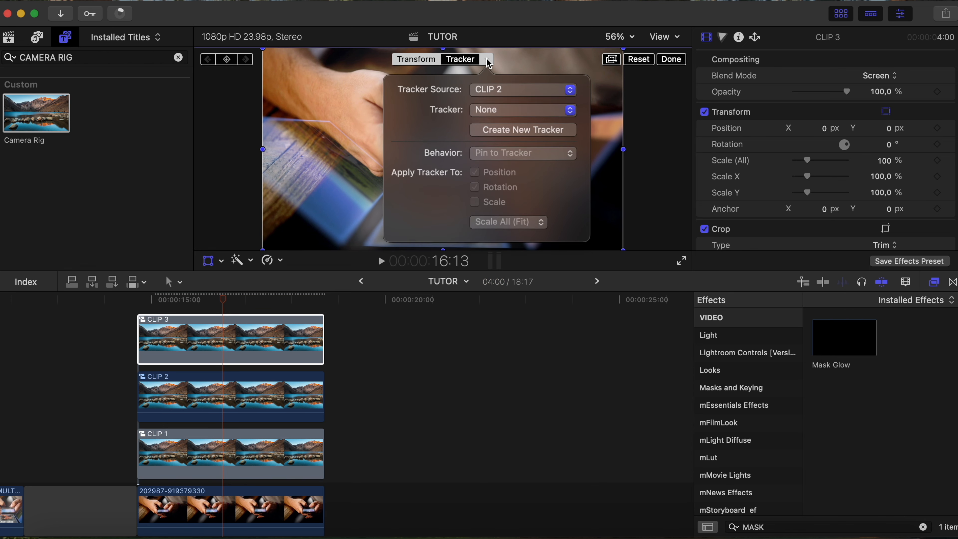
left_click(515, 92)
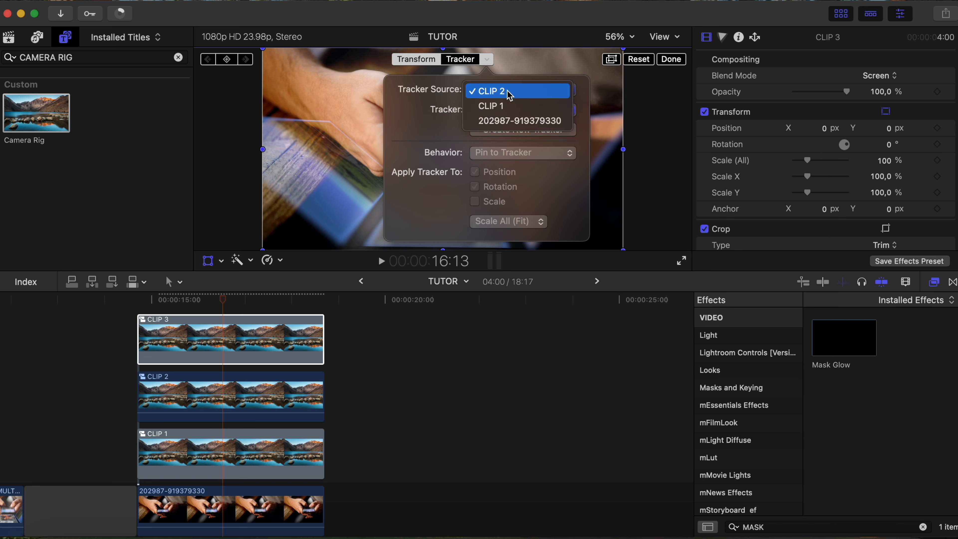
left_click(521, 122)
left_click(505, 113)
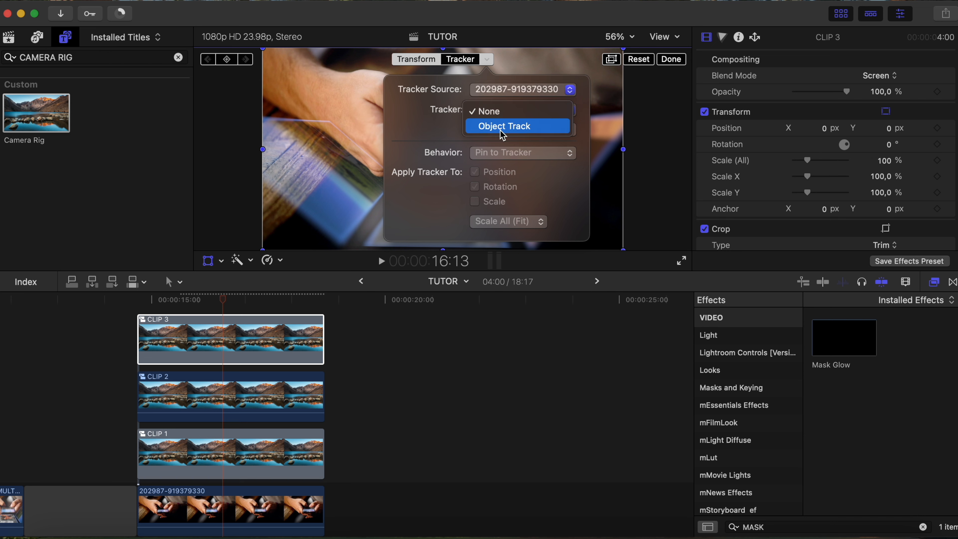
left_click(505, 126)
left_click(505, 130)
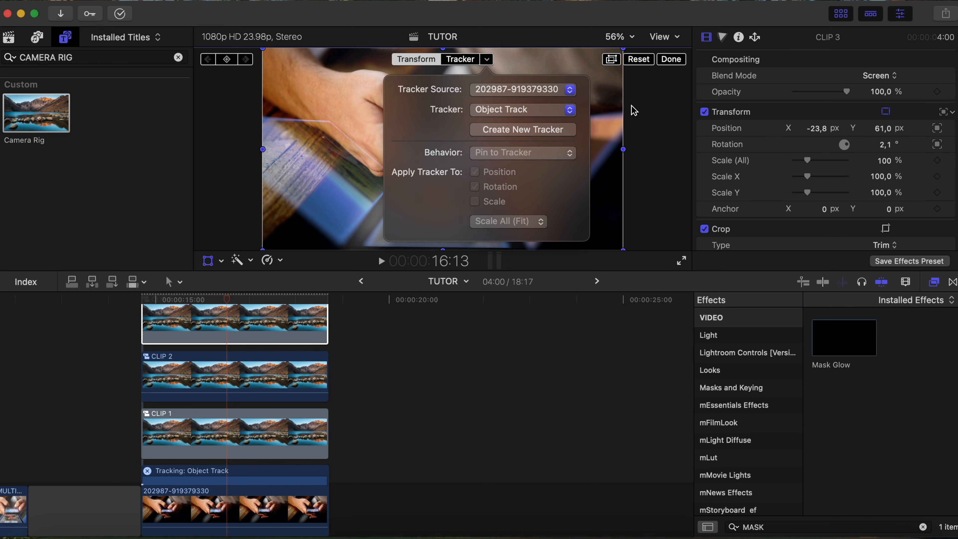
left_click(681, 65)
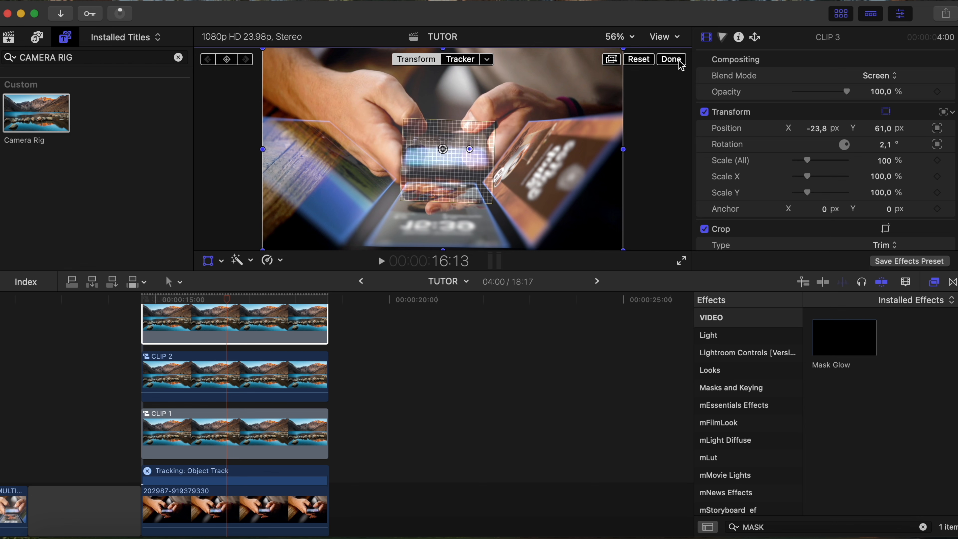
left_click(680, 64)
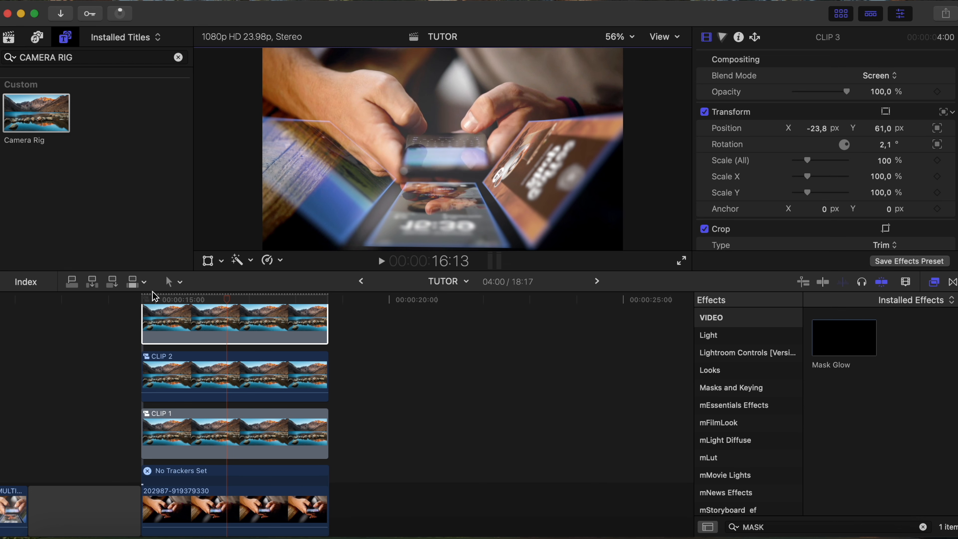
Scrub and play the stacked clips from their start to check how the three screens follow the phone
left_click(144, 300)
left_click_drag(145, 301, 292, 311)
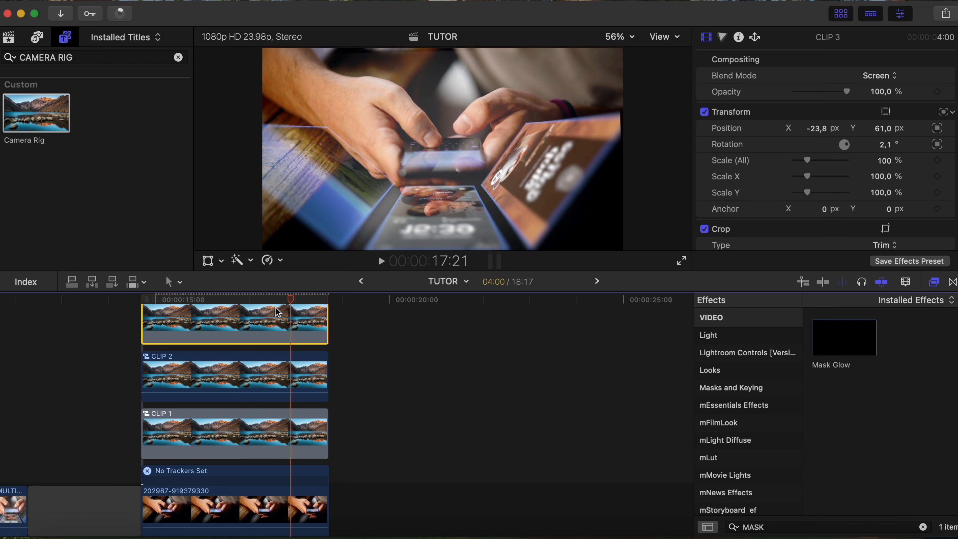
left_click(250, 301)
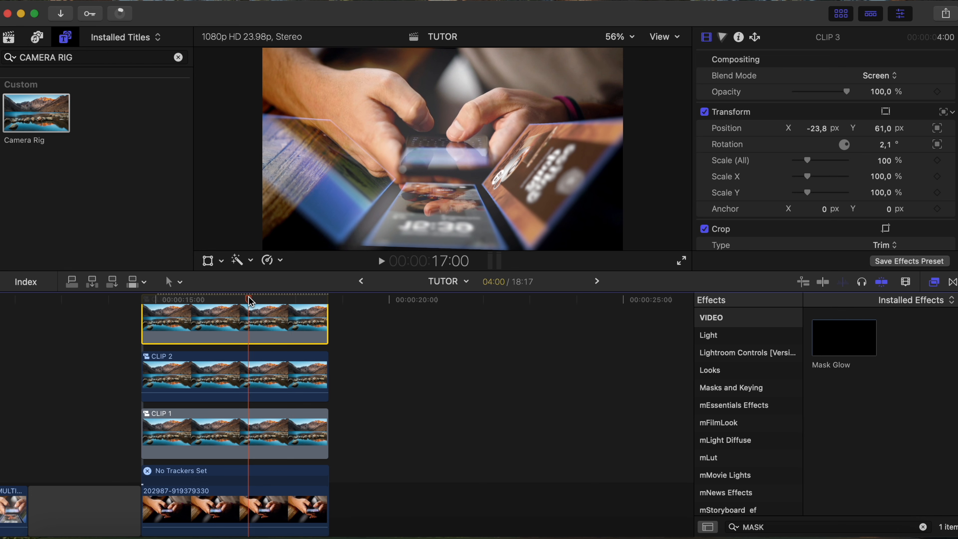
left_click(266, 301)
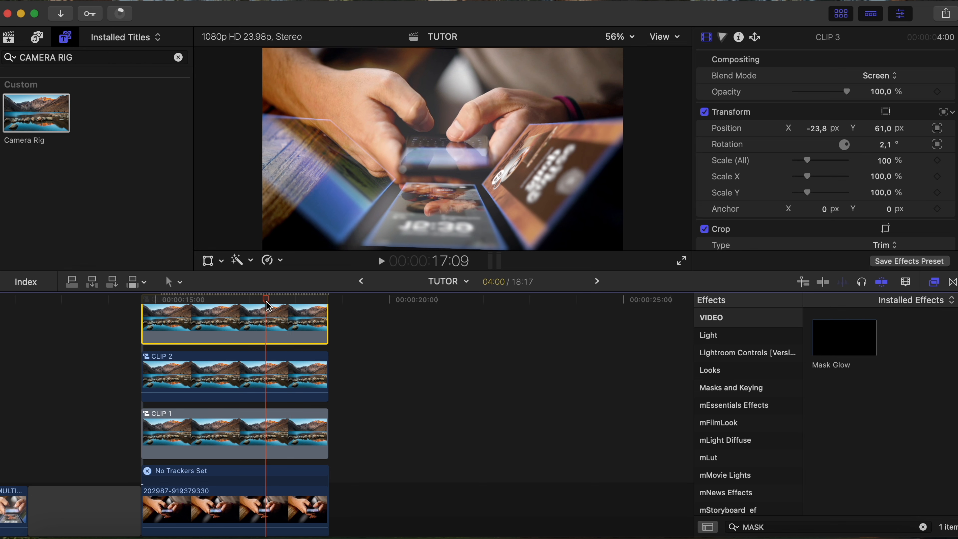
left_click(143, 299)
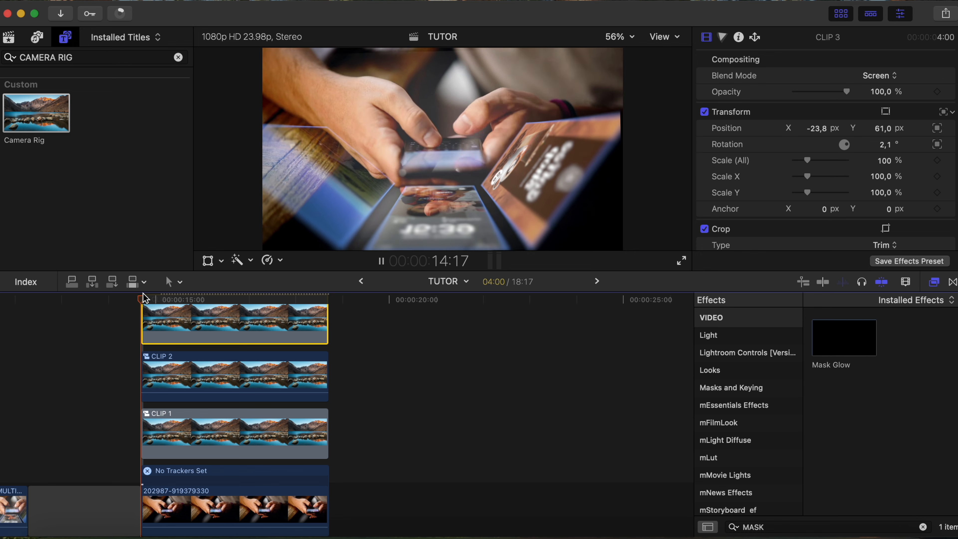
key("space")
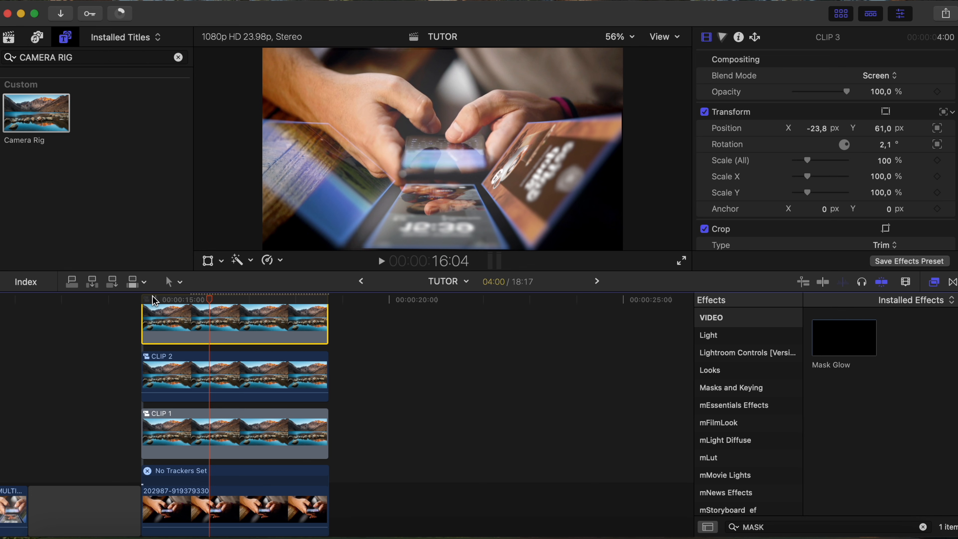
left_click_drag(208, 300, 226, 307)
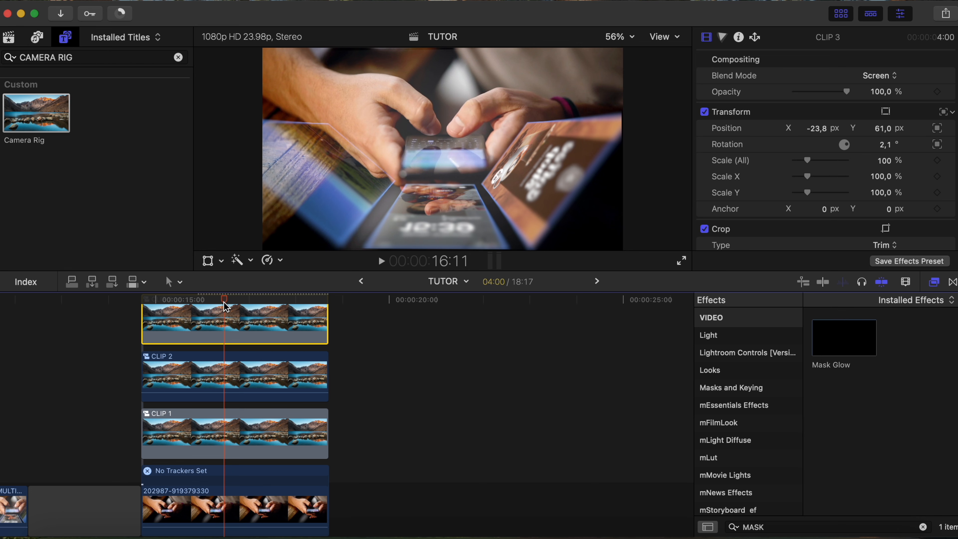